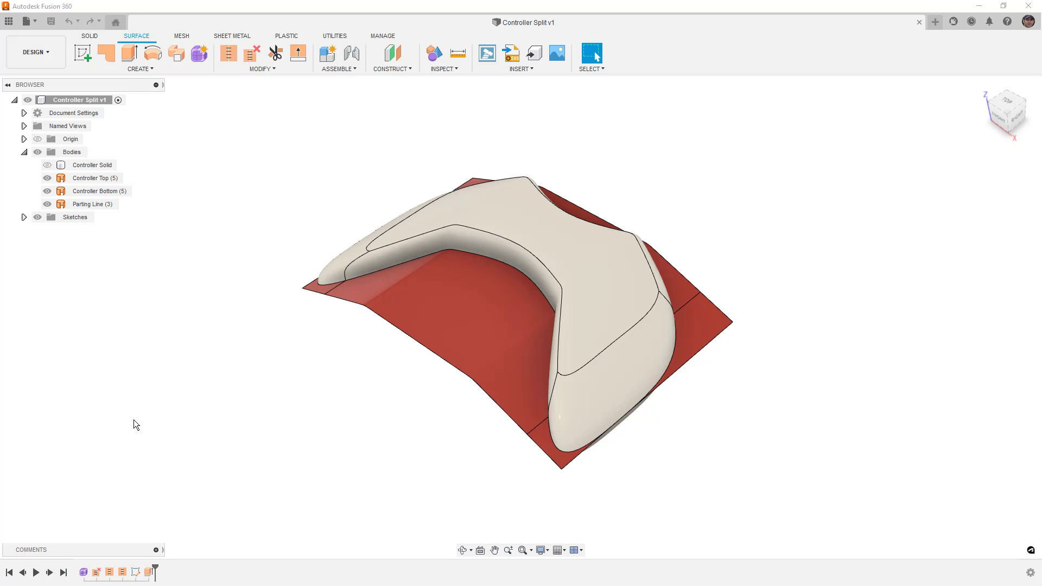
{"action": "left_click", "coordinate": [84, 572]}
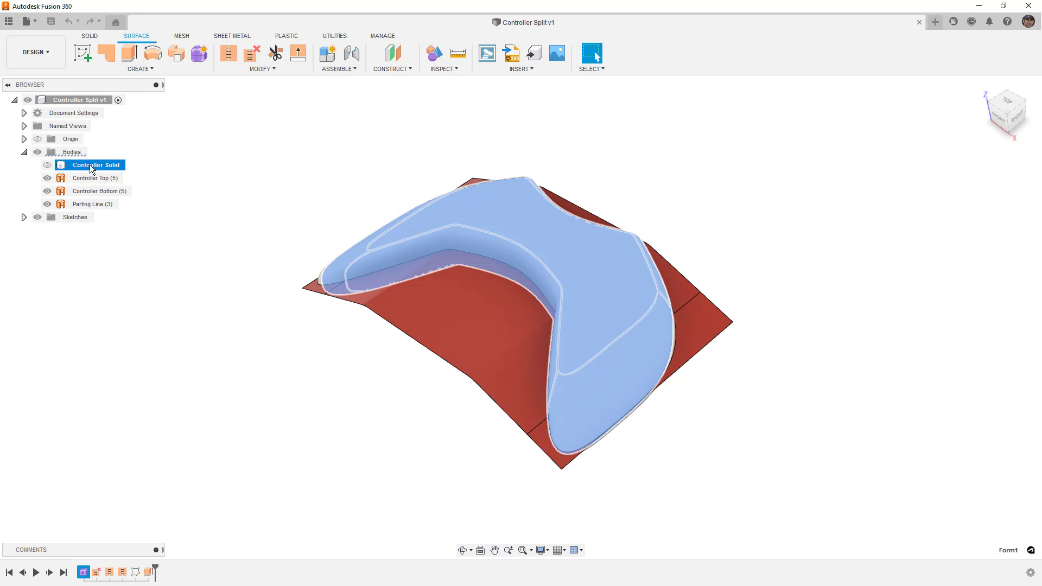
{"action": "key", "text": "Escape"}
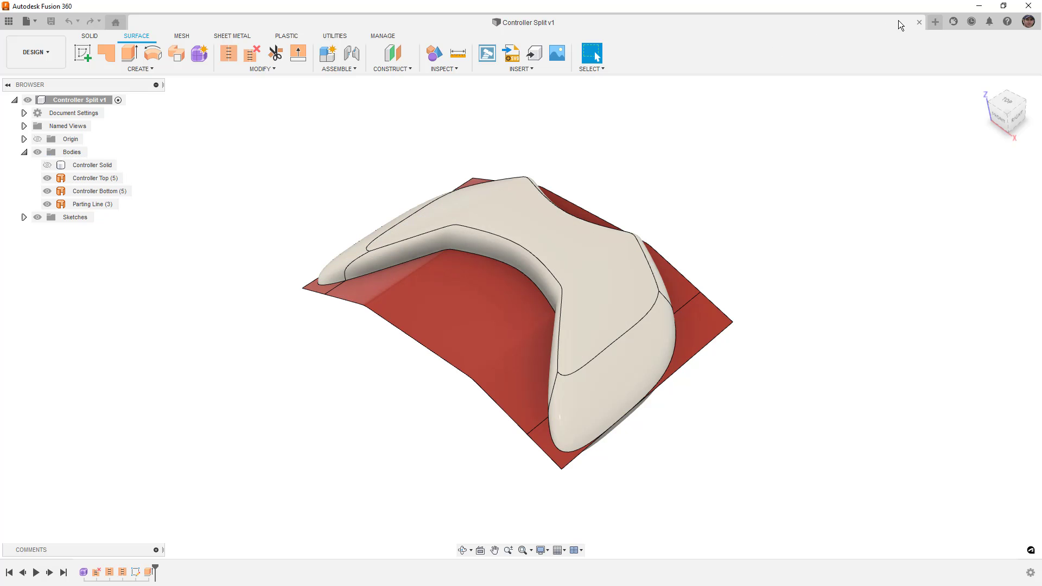
Step: Create a new design and start a sketch on the front (XZ) plane
{"action": "left_click", "coordinate": [933, 24]}
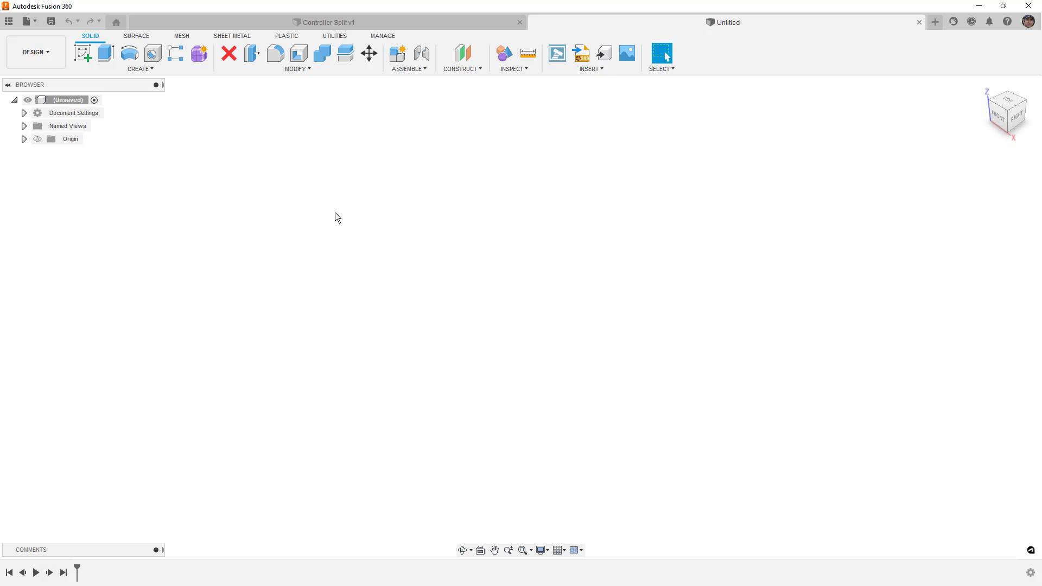
{"action": "left_click", "coordinate": [81, 52]}
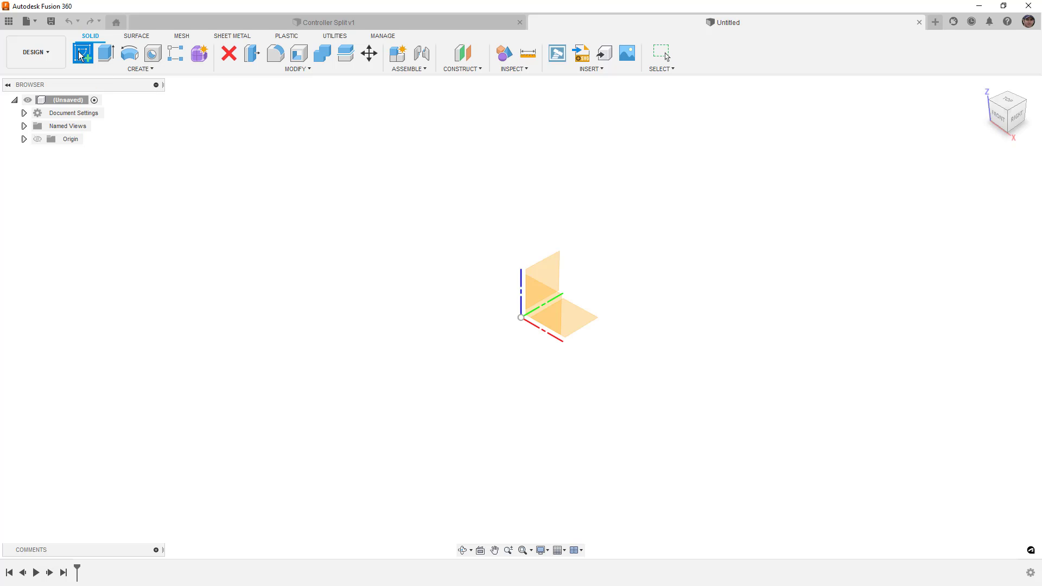
{"action": "left_click", "coordinate": [531, 298]}
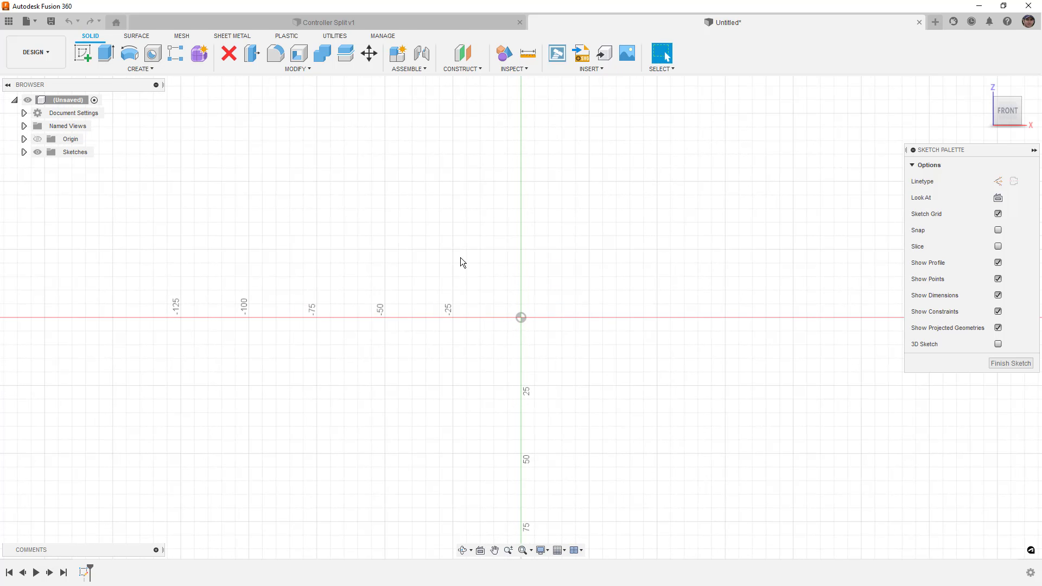
Step: Draw a wavy four-point fit point spline about 215 mm wide across the origin and finish the sketch
{"action": "left_click", "coordinate": [155, 55]}
{"action": "left_click", "coordinate": [205, 288]}
{"action": "left_click", "coordinate": [351, 166]}
{"action": "left_click", "coordinate": [539, 413]}
{"action": "left_click", "coordinate": [798, 244]}
{"action": "left_click", "coordinate": [772, 232]}
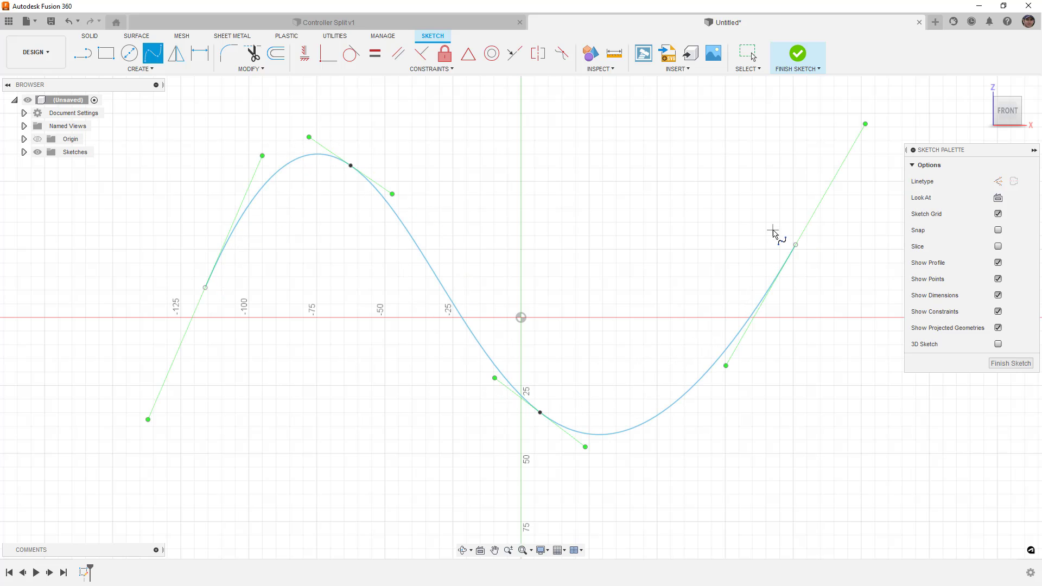
{"action": "left_click", "coordinate": [804, 58]}
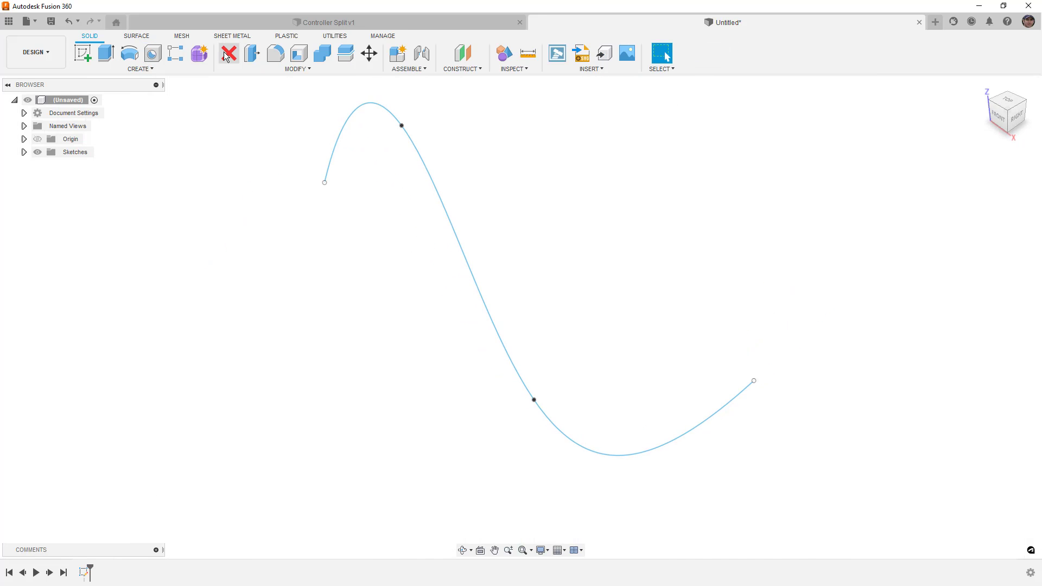
Step: Extrude the spline as a surface with a 60 mm distance and Symmetric direction, as a new body
{"action": "left_click", "coordinate": [138, 34]}
{"action": "left_click", "coordinate": [129, 52]}
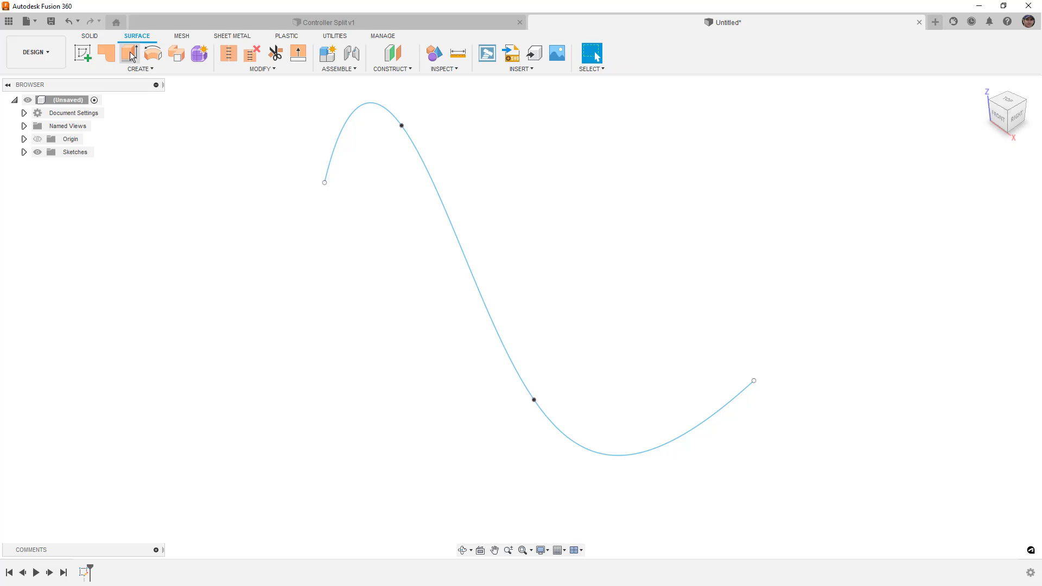
{"action": "left_click_drag", "start_coordinate": [487, 286], "coordinate": [611, 244]}
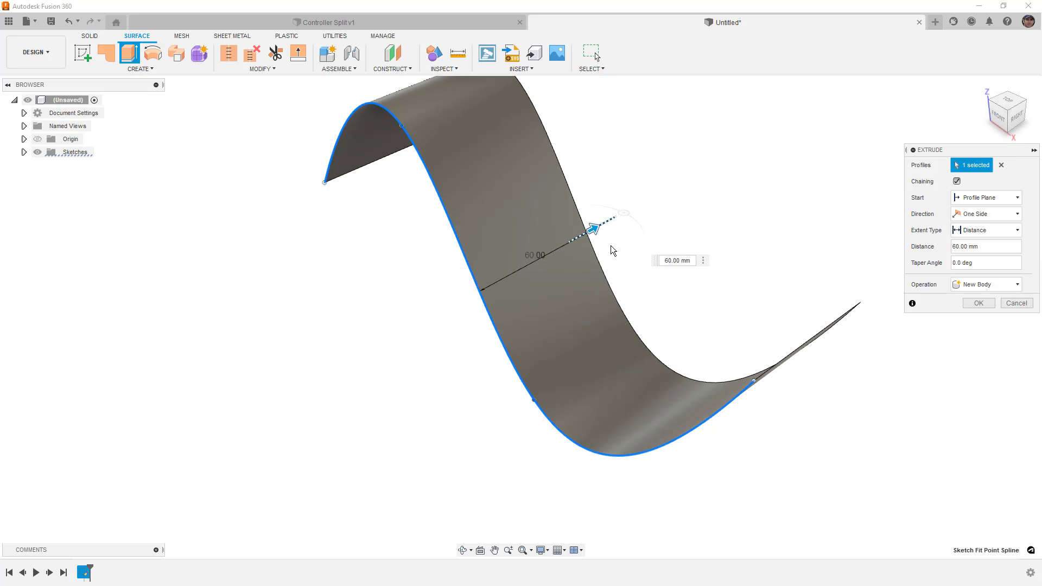
{"action": "left_click", "coordinate": [1009, 217]}
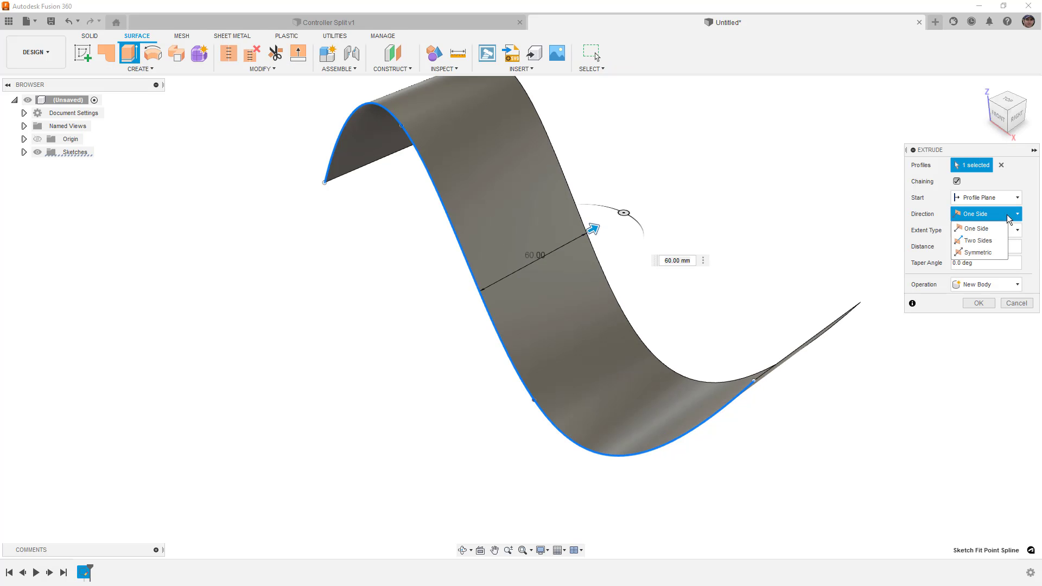
{"action": "left_click", "coordinate": [996, 252]}
{"action": "left_click", "coordinate": [977, 319]}
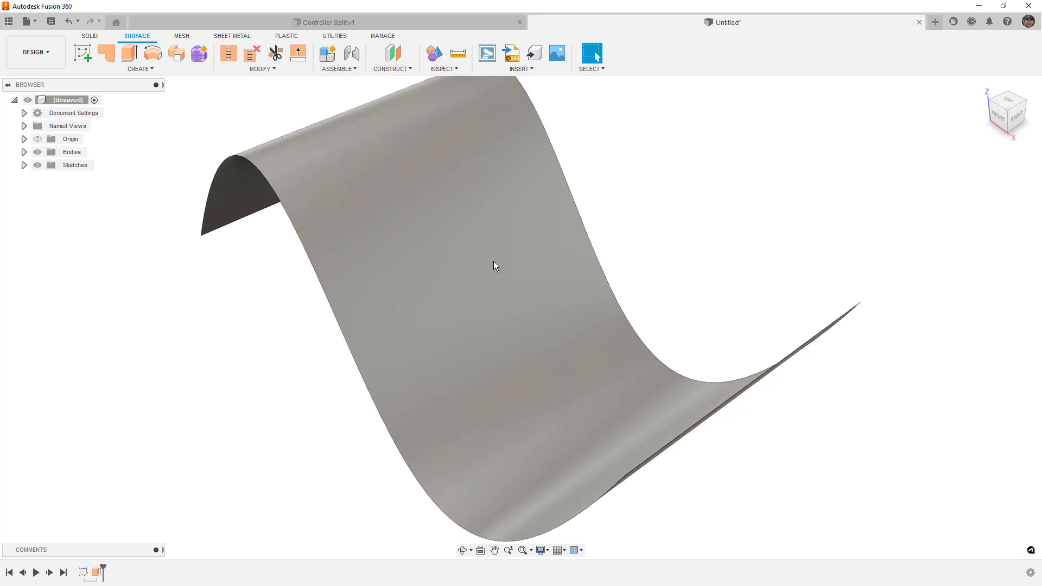
Step: Set up a Normal-type Ruled surface from the chained outer edges of the wavy surface with a 20 mm distance
{"action": "scroll", "coordinate": [494, 262], "scroll_direction": "down", "scroll_amount": 3}
{"action": "mouse_move", "coordinate": [493, 263]}
{"action": "middle_mouse_down", "text": "shift"}
{"action": "mouse_move", "coordinate": [567, 332]}
{"action": "mouse_move", "coordinate": [551, 289]}
{"action": "mouse_move", "coordinate": [535, 291]}
{"action": "mouse_move", "coordinate": [584, 211]}
{"action": "middle_mouse_up", "text": "shift"}
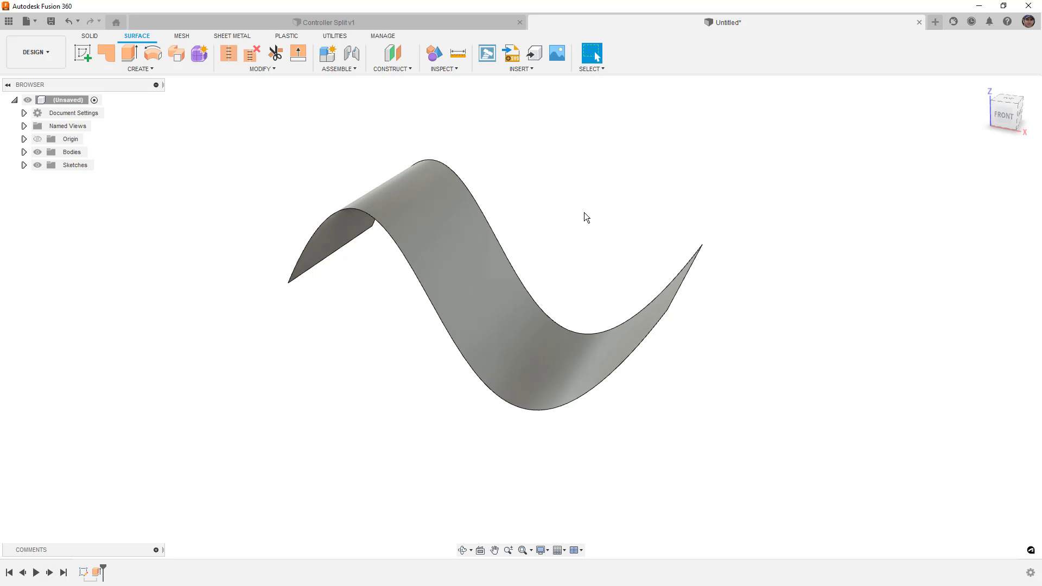
{"action": "left_click", "coordinate": [180, 71]}
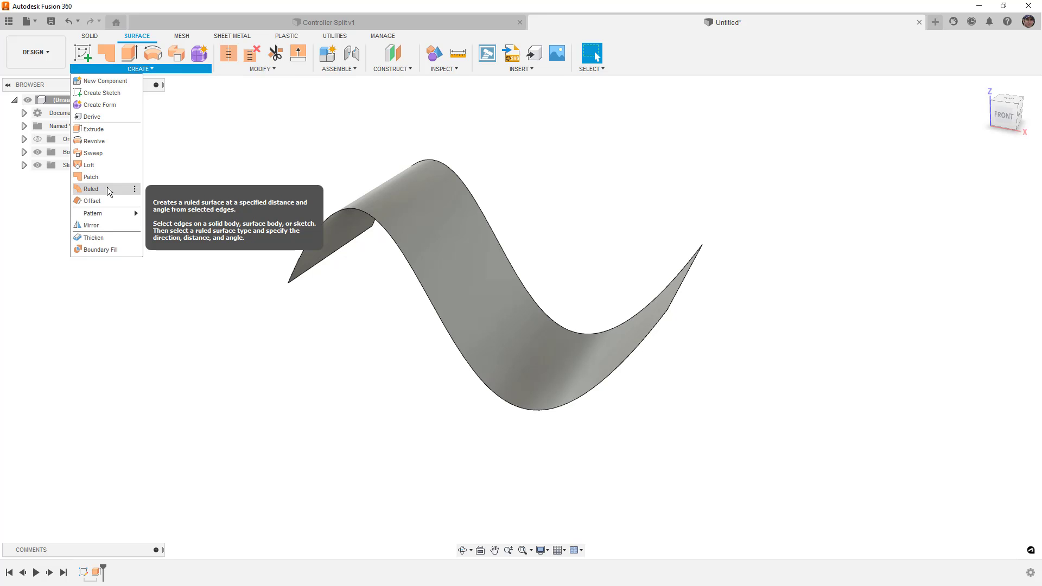
{"action": "left_click", "coordinate": [262, 69]}
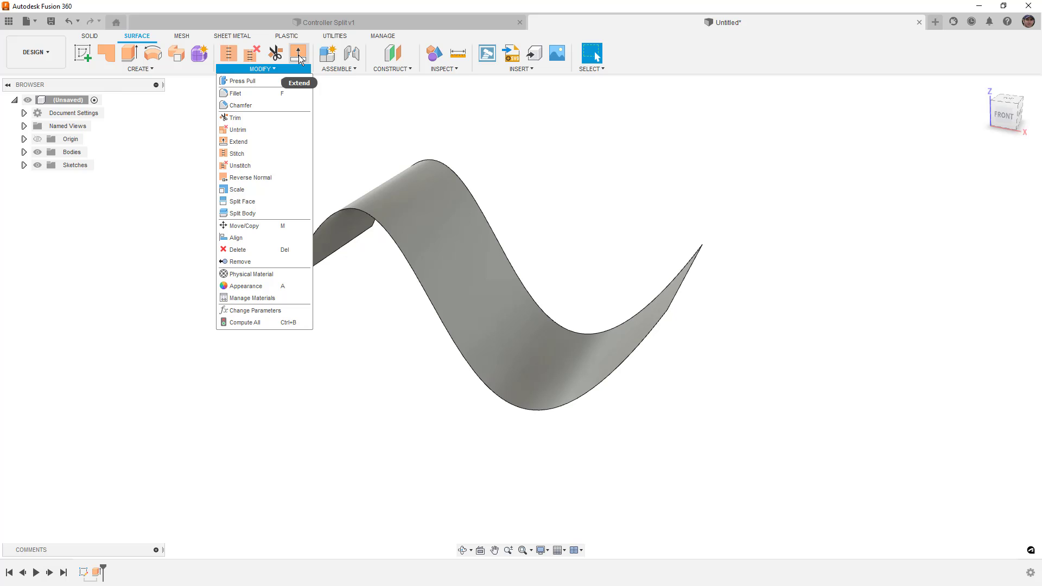
{"action": "left_click", "coordinate": [153, 69]}
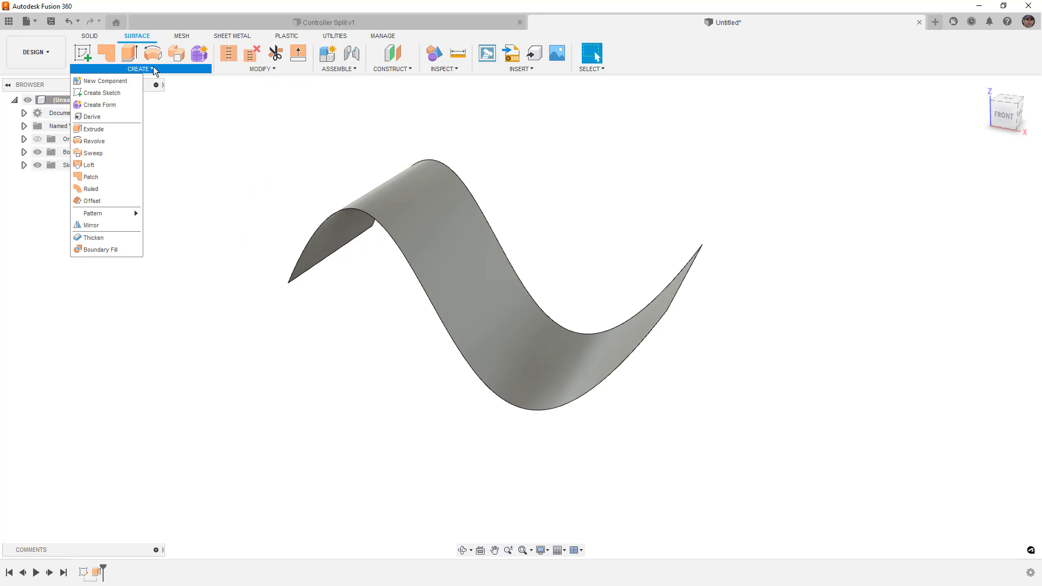
{"action": "left_click", "coordinate": [96, 189]}
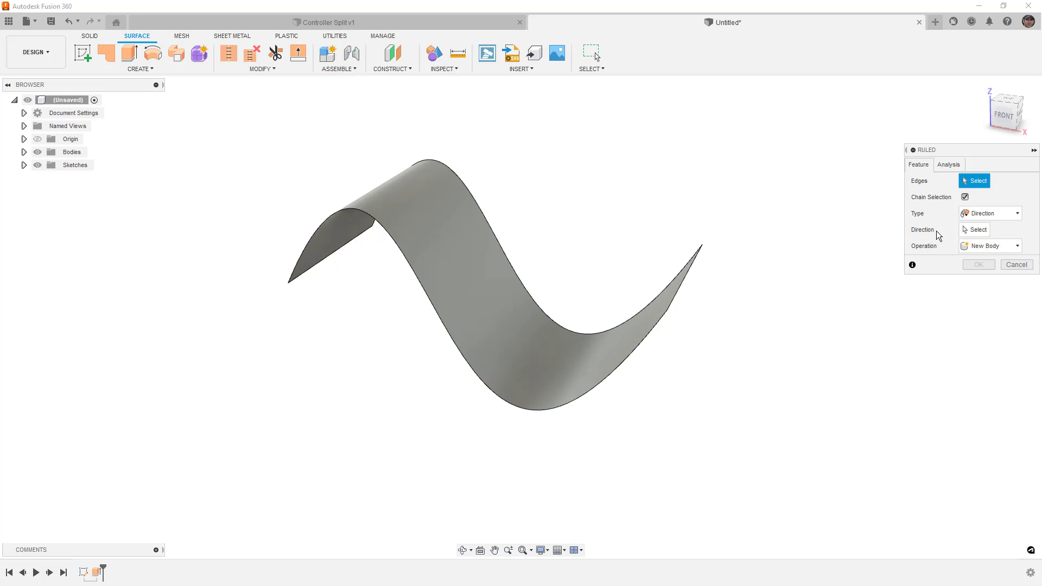
{"action": "left_click", "coordinate": [1011, 216]}
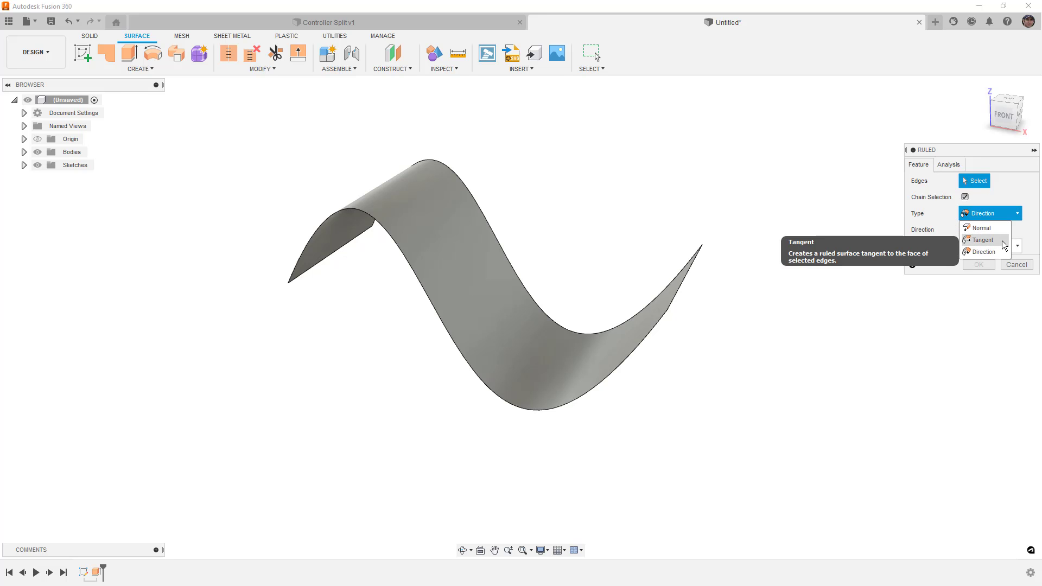
{"action": "left_click", "coordinate": [997, 231]}
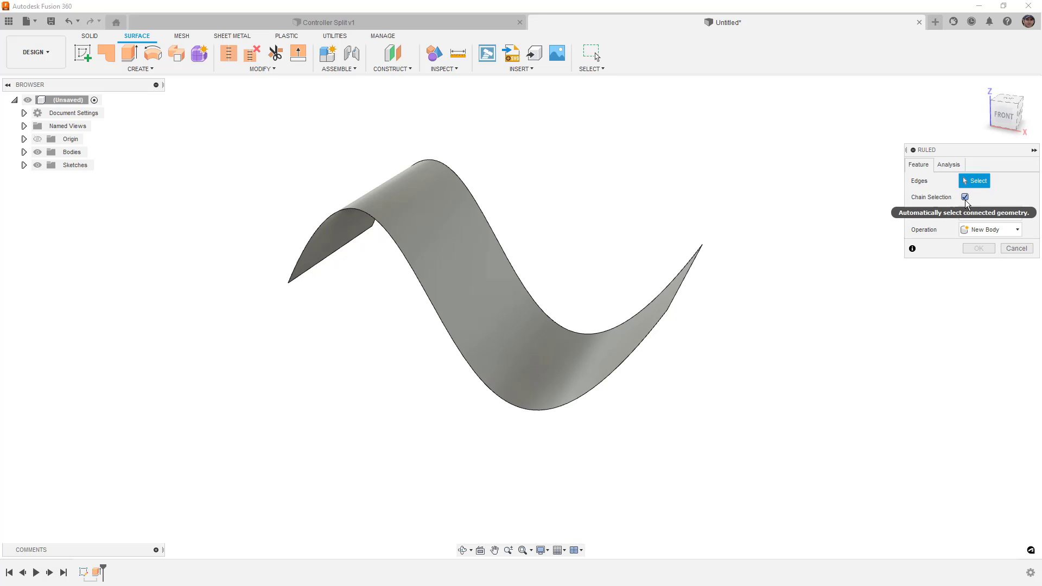
{"action": "left_click", "coordinate": [694, 260]}
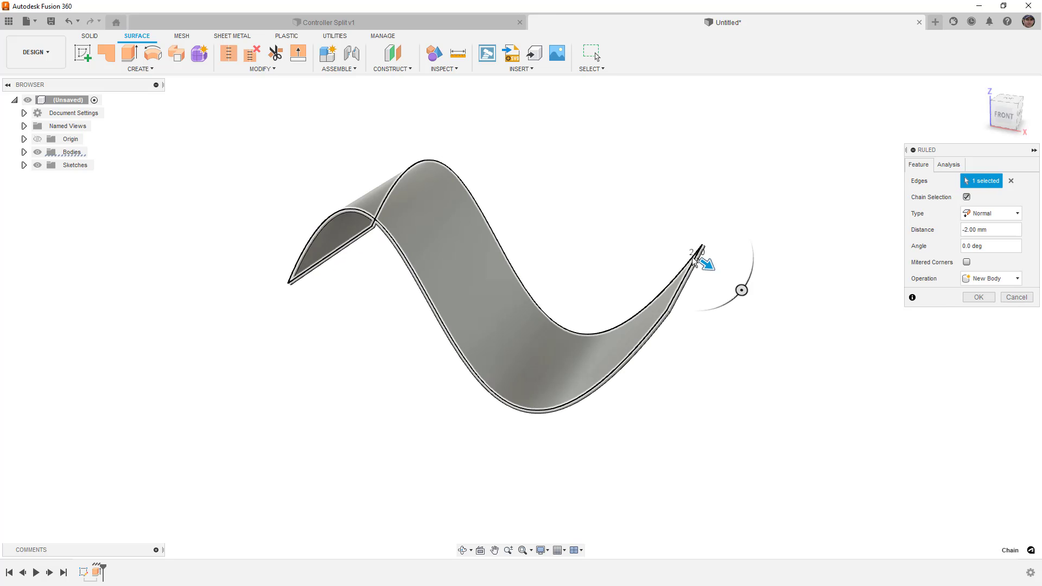
{"action": "mouse_move", "coordinate": [700, 261]}
{"action": "left_mouse_down"}
{"action": "mouse_move", "coordinate": [729, 278]}
{"action": "mouse_move", "coordinate": [716, 271]}
{"action": "left_mouse_up"}
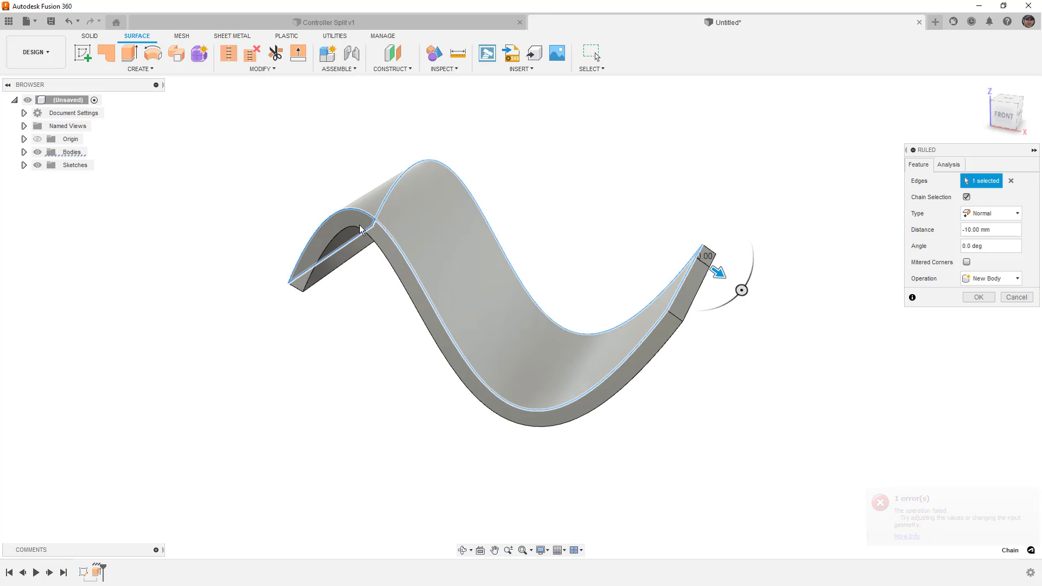
{"action": "left_click_drag", "start_coordinate": [718, 271], "coordinate": [666, 254]}
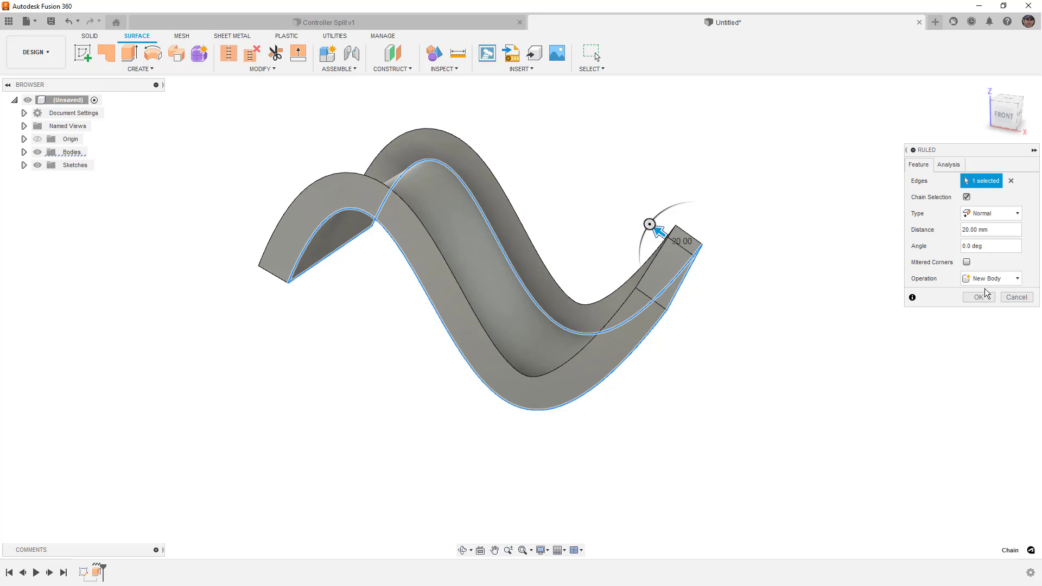
Step: Set the ruled surface's angle to 10 degrees, enable mitered corners, and create it as a new body
{"action": "left_click", "coordinate": [977, 246]}
{"action": "type", "text": "10"}
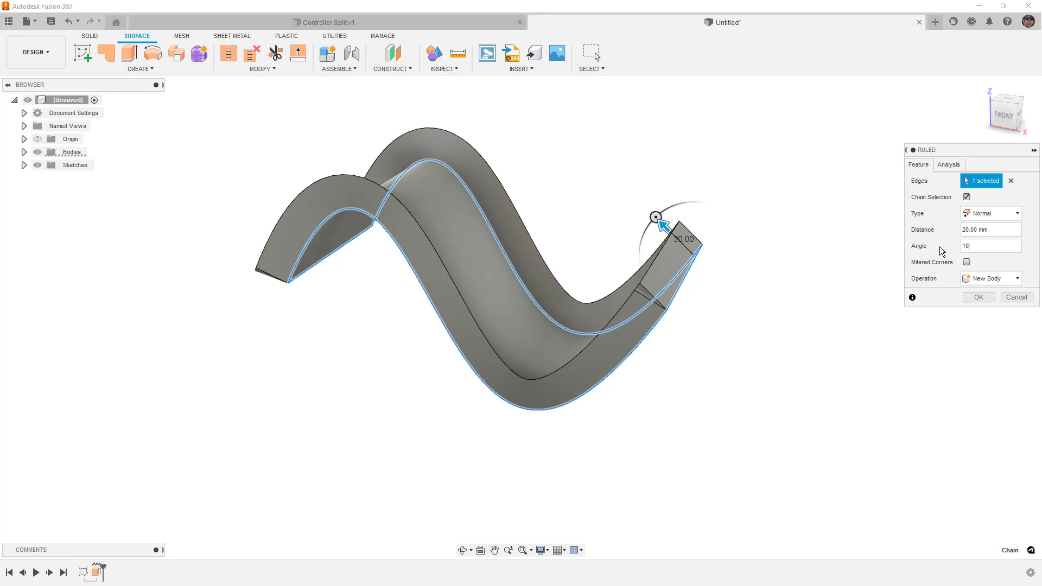
{"action": "scroll", "coordinate": [651, 301], "scroll_direction": "up", "scroll_amount": 5}
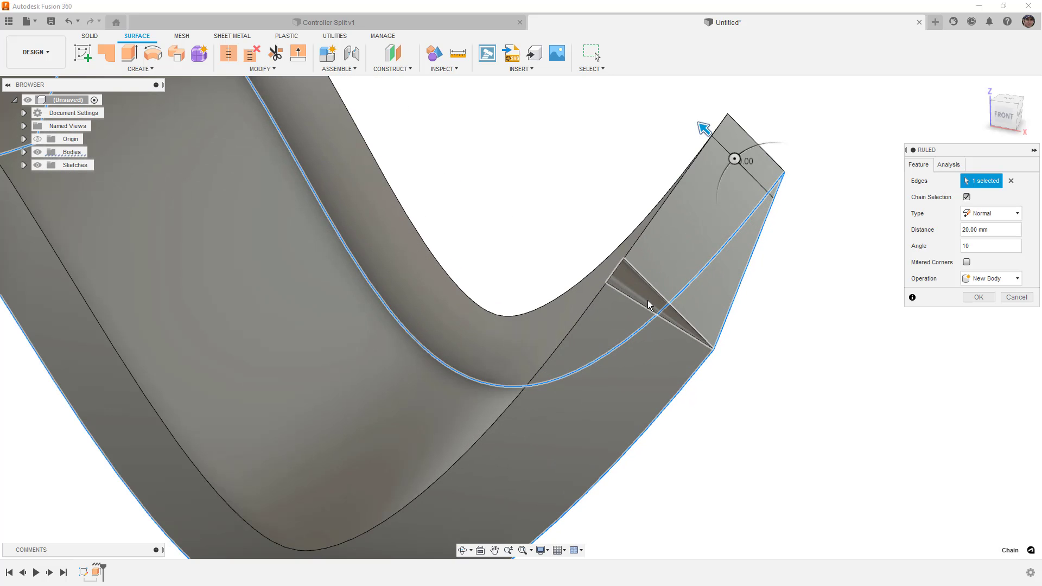
{"action": "middle_click_drag", "start_coordinate": [659, 320], "coordinate": [744, 344], "text": "shift"}
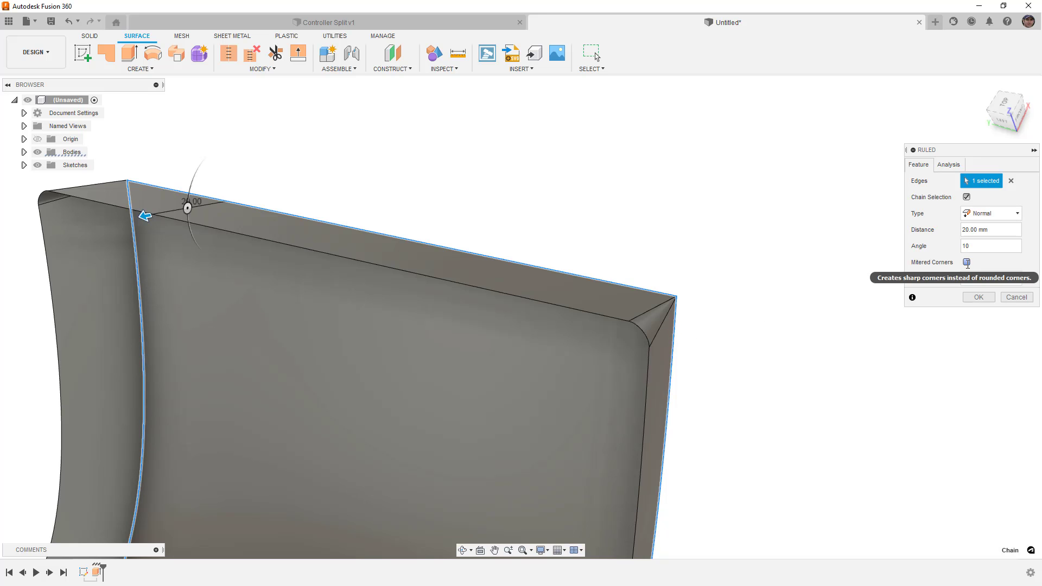
{"action": "left_click", "coordinate": [966, 262]}
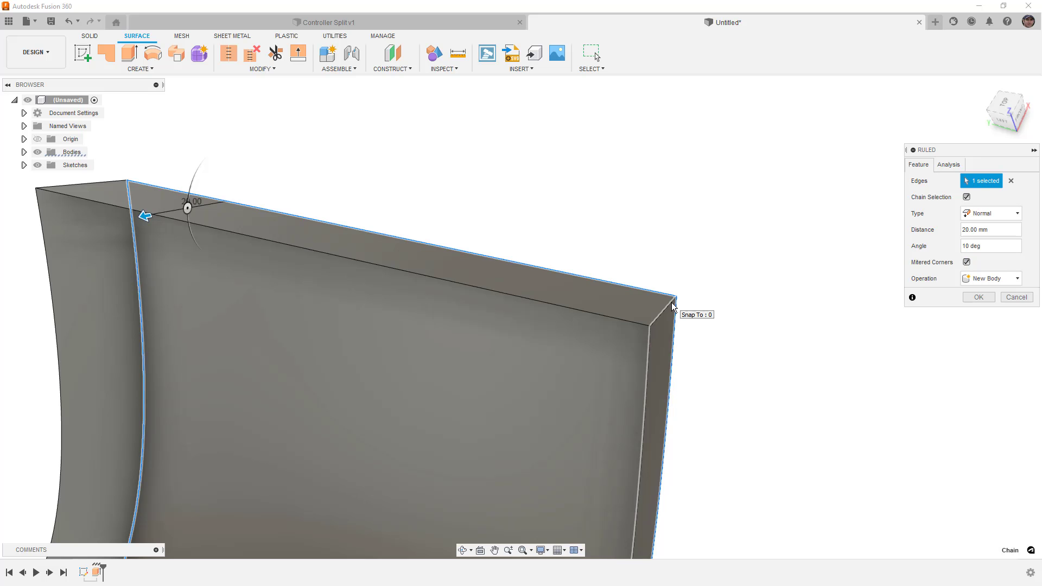
{"action": "scroll", "coordinate": [680, 246], "scroll_direction": "down", "scroll_amount": 5}
{"action": "mouse_move", "coordinate": [680, 247]}
{"action": "middle_mouse_down", "text": "shift"}
{"action": "mouse_move", "coordinate": [717, 326]}
{"action": "mouse_move", "coordinate": [716, 314]}
{"action": "mouse_move", "coordinate": [628, 317]}
{"action": "middle_mouse_up", "text": "shift"}
{"action": "scroll", "coordinate": [628, 317], "scroll_direction": "down", "scroll_amount": 3}
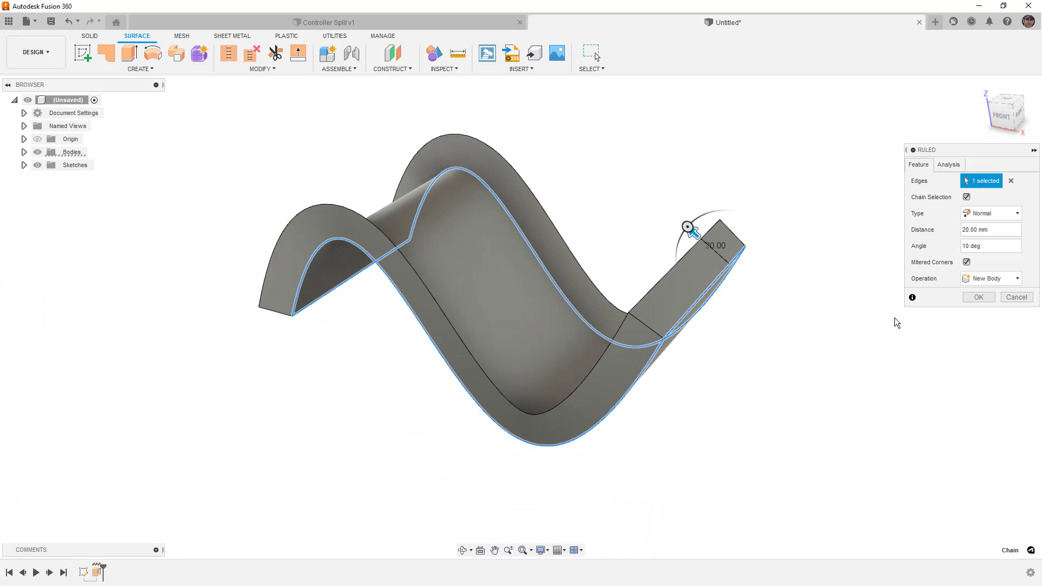
{"action": "left_click", "coordinate": [980, 297]}
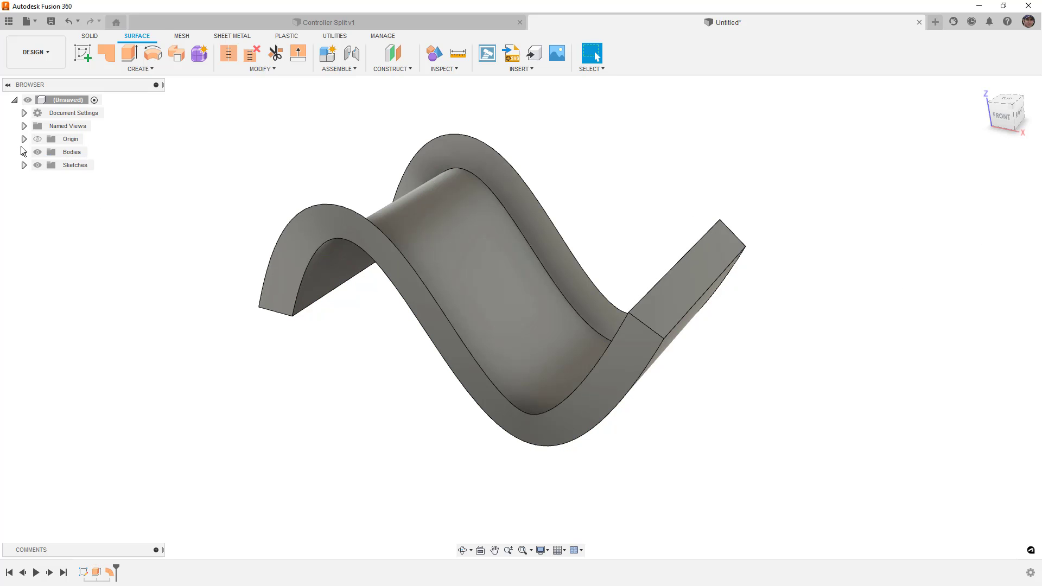
Step: Hide Body2 and set up a Tangent-type Ruled surface from Body1's chained edges with a 20 mm distance
{"action": "left_click", "coordinate": [24, 152]}
{"action": "left_click", "coordinate": [47, 178]}
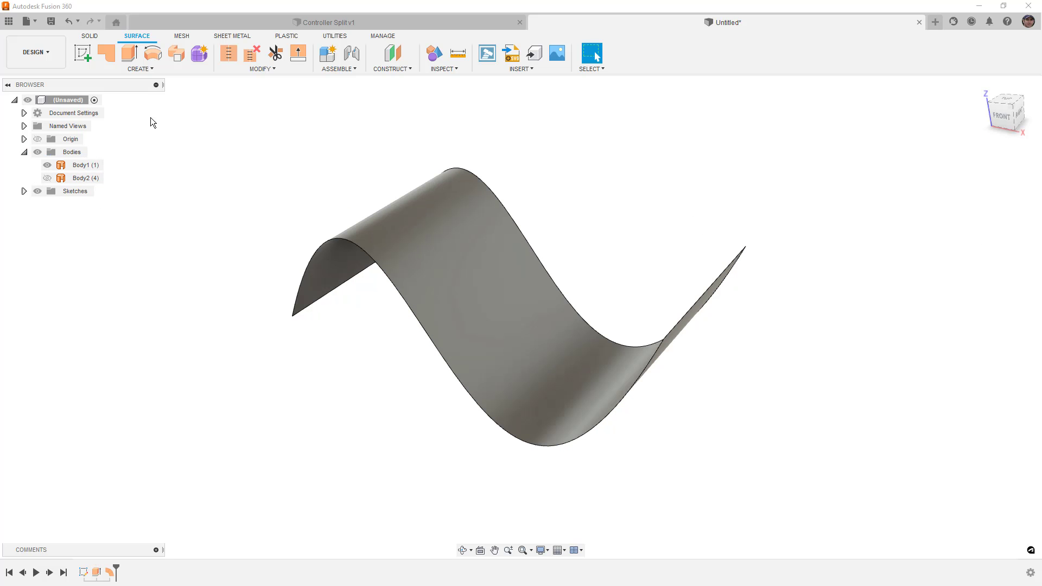
{"action": "left_click", "coordinate": [177, 70]}
{"action": "left_click", "coordinate": [126, 190]}
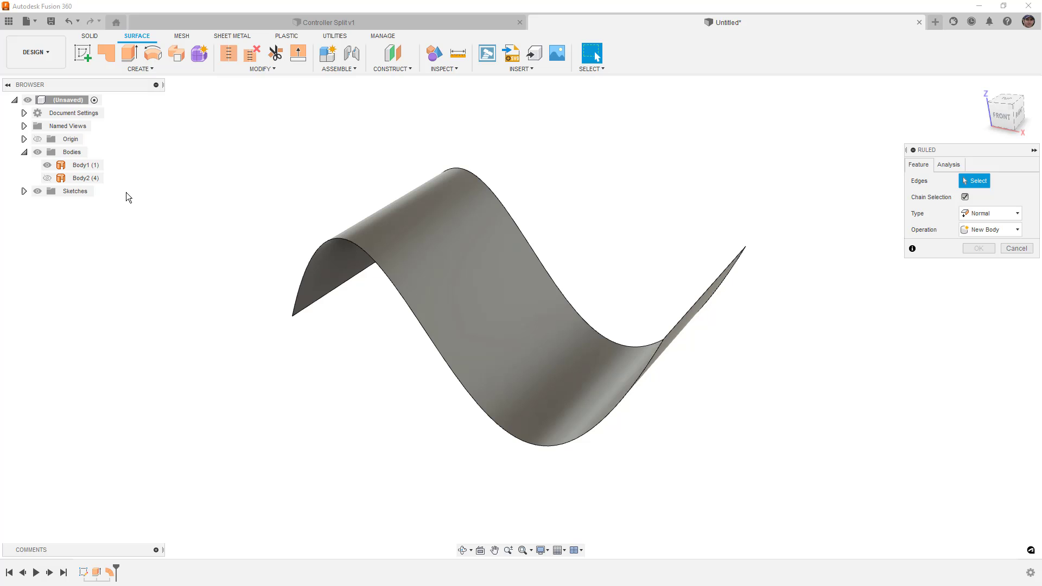
{"action": "left_click", "coordinate": [346, 246]}
{"action": "left_click", "coordinate": [991, 213]}
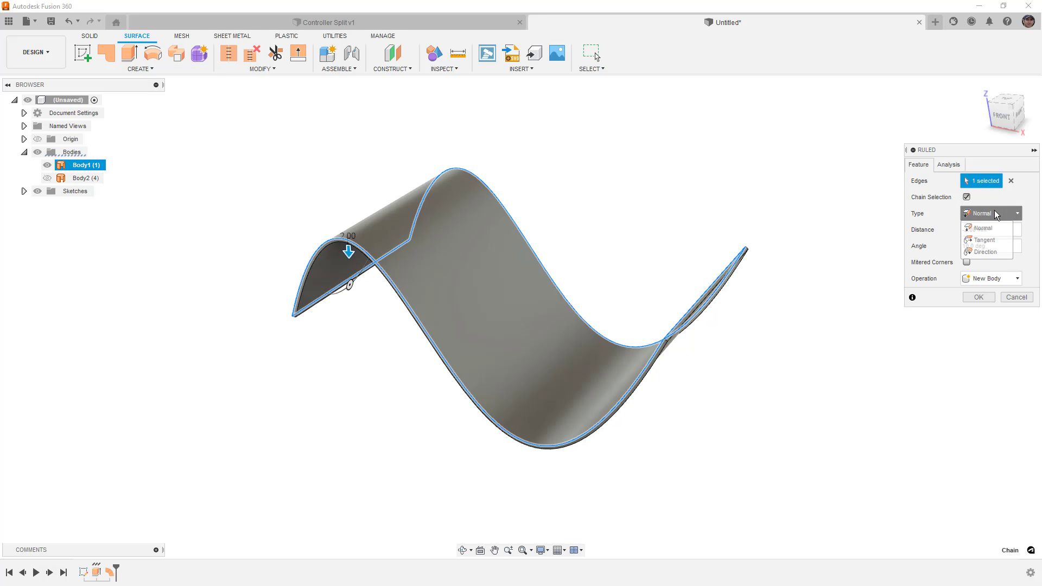
{"action": "left_click", "coordinate": [993, 240]}
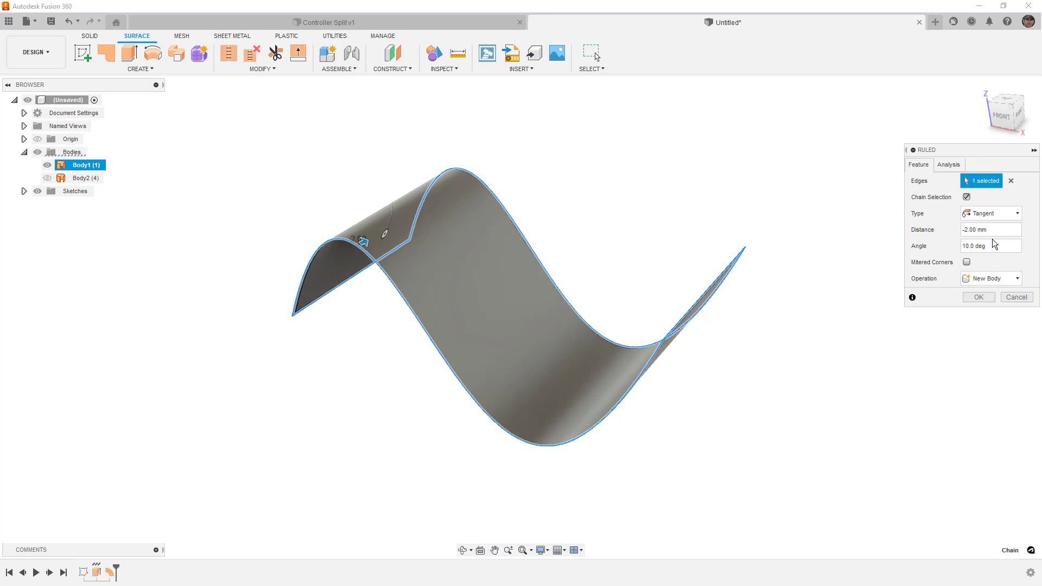
{"action": "left_click_drag", "start_coordinate": [362, 241], "coordinate": [341, 257]}
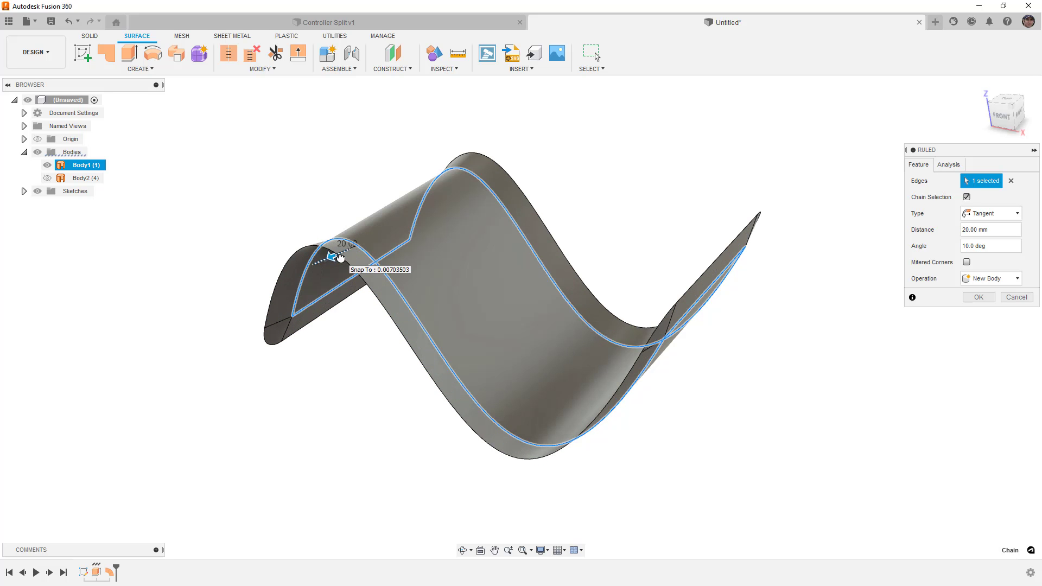
Step: Enable mitered corners on the tangent ruled surface and set its angle to 0 degrees
{"action": "middle_click_drag", "start_coordinate": [337, 267], "coordinate": [592, 301], "text": "shift"}
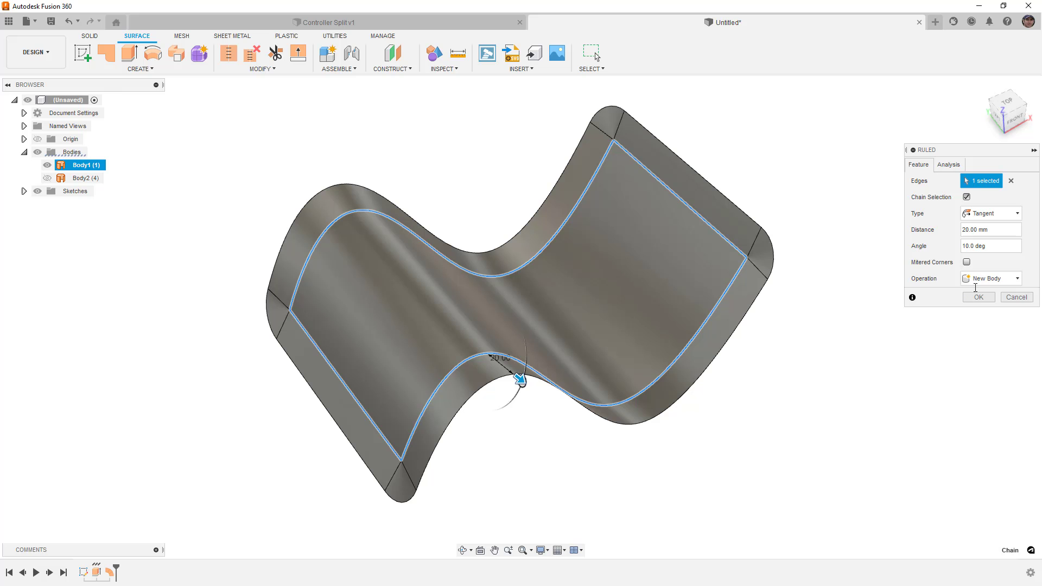
{"action": "left_click", "coordinate": [967, 262]}
{"action": "mouse_move", "coordinate": [849, 260]}
{"action": "middle_mouse_down", "text": "shift"}
{"action": "mouse_move", "coordinate": [818, 288]}
{"action": "mouse_move", "coordinate": [806, 277]}
{"action": "mouse_move", "coordinate": [775, 288]}
{"action": "middle_mouse_up", "text": "shift"}
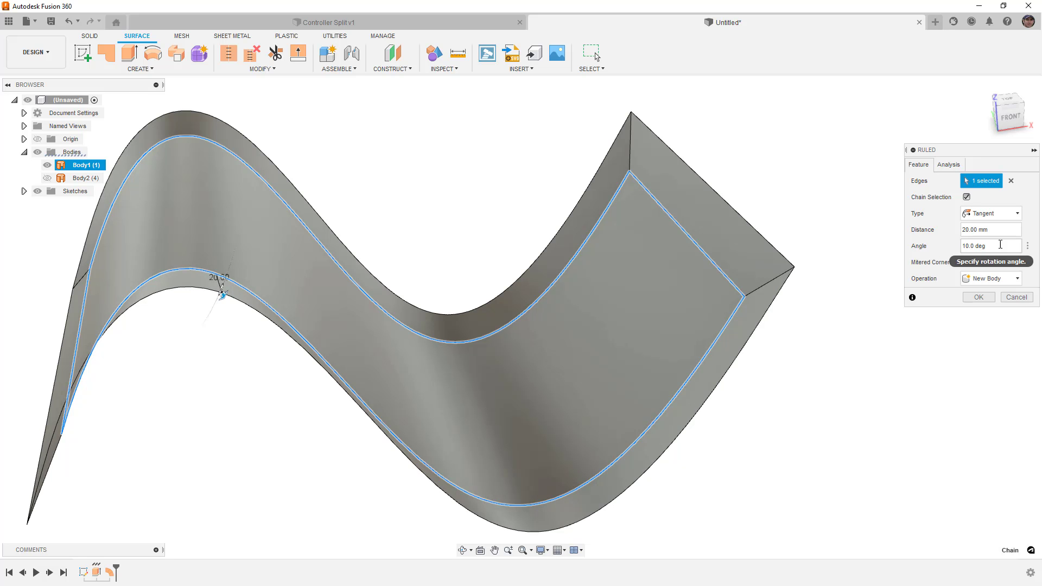
{"action": "left_click", "coordinate": [1000, 245]}
{"action": "type", "text": "0"}
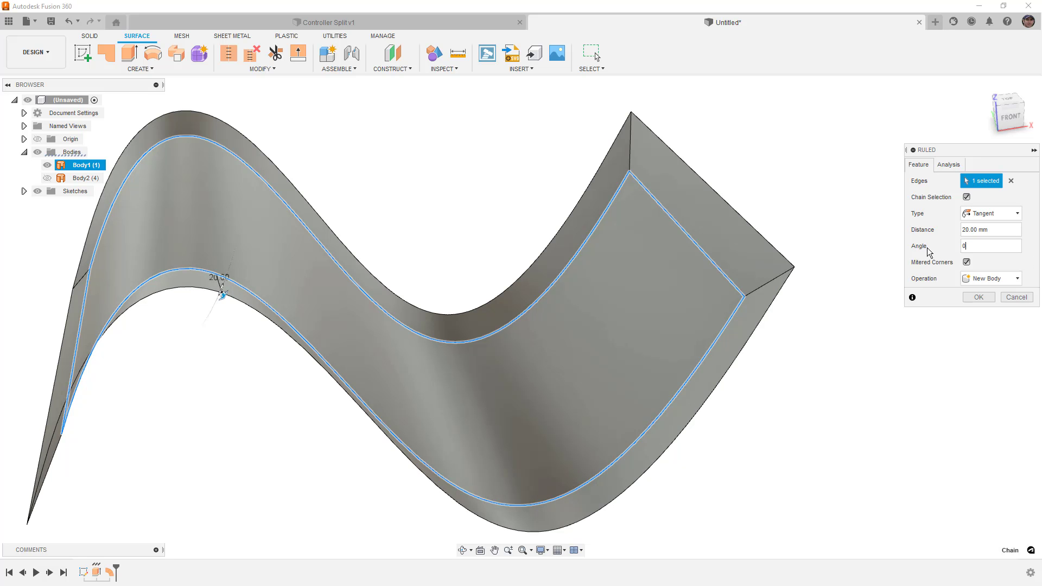
Step: Set the tangent ruled surface's angle to 15 degrees, keep mitered corners enabled, and create it as a new body
{"action": "left_click", "coordinate": [967, 262]}
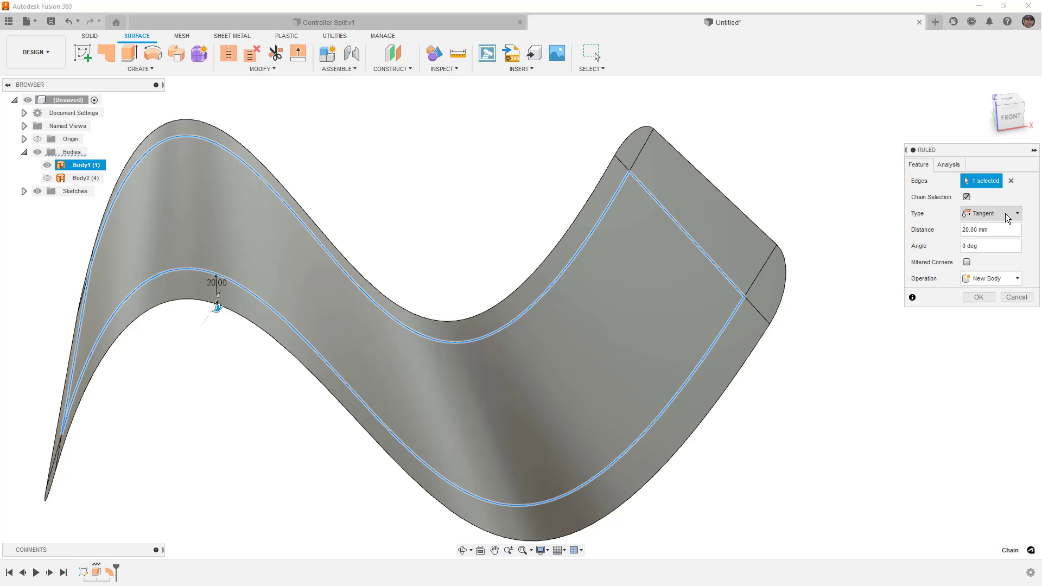
{"action": "left_click", "coordinate": [970, 246]}
{"action": "type", "text": "15"}
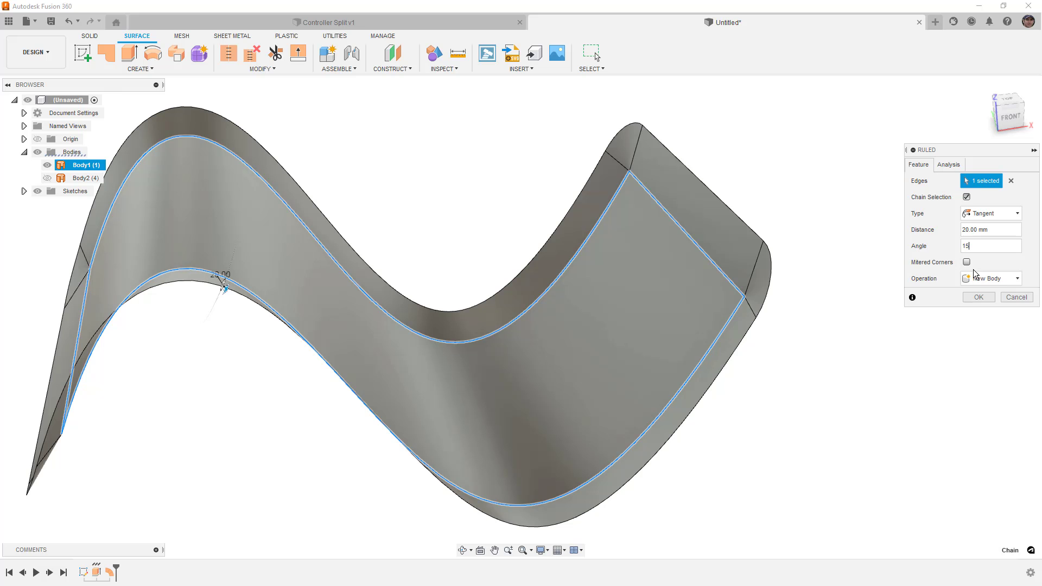
{"action": "middle_click_drag", "start_coordinate": [737, 301], "coordinate": [759, 293], "text": "shift"}
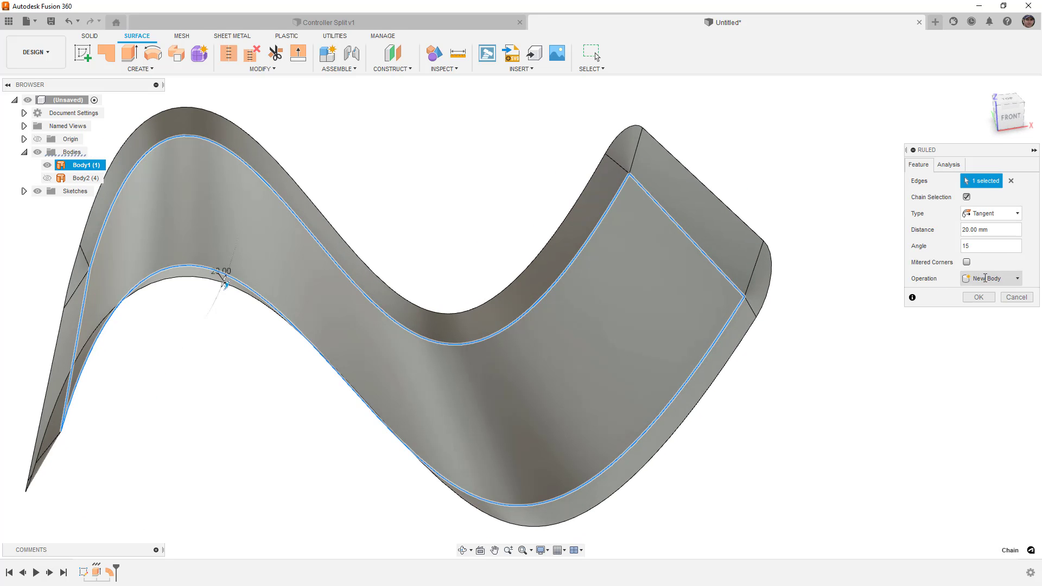
{"action": "left_click", "coordinate": [967, 262]}
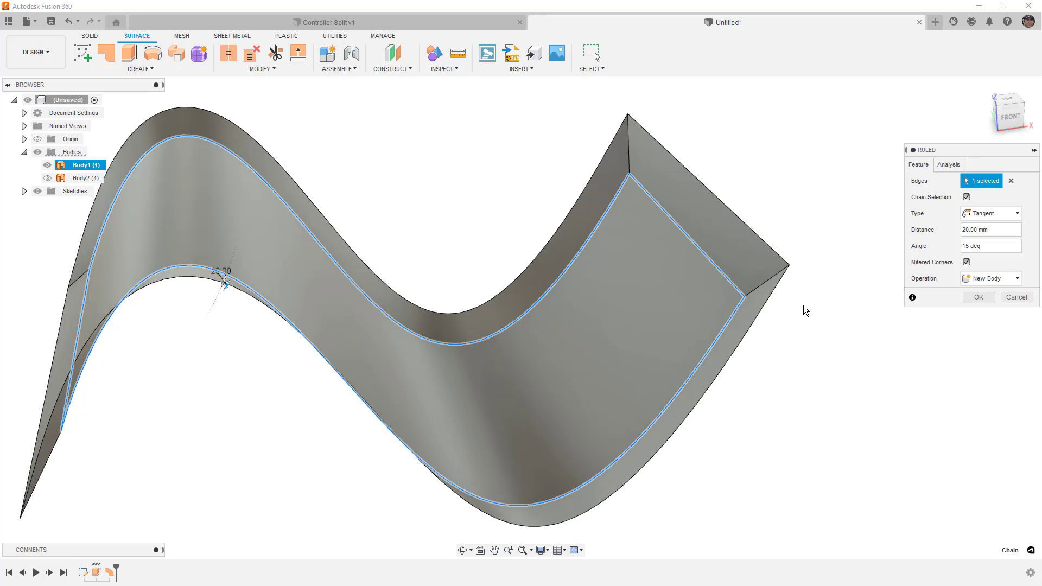
{"action": "middle_click_drag", "start_coordinate": [803, 310], "coordinate": [796, 345], "text": "shift"}
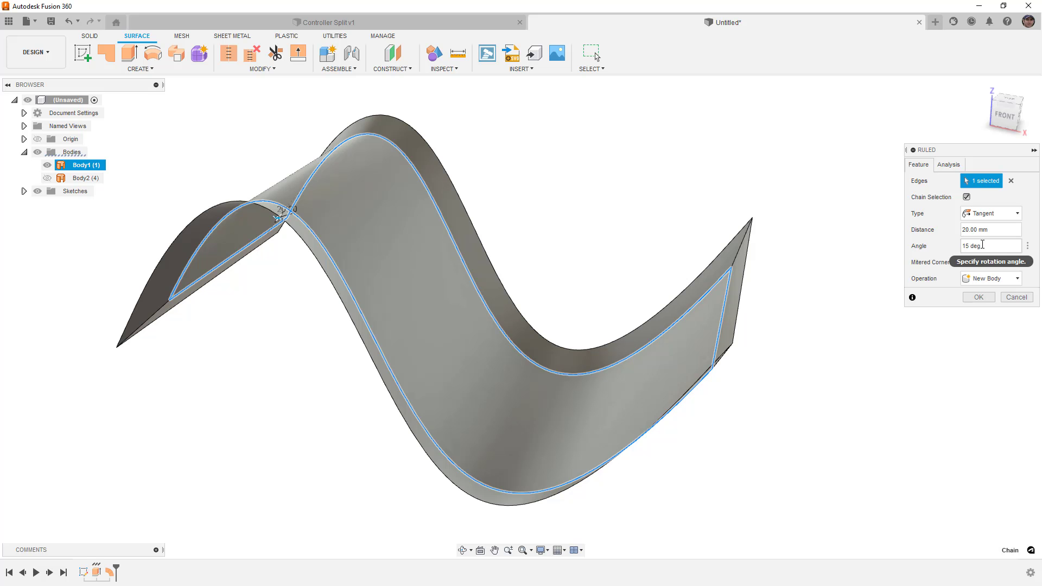
{"action": "left_click", "coordinate": [979, 295]}
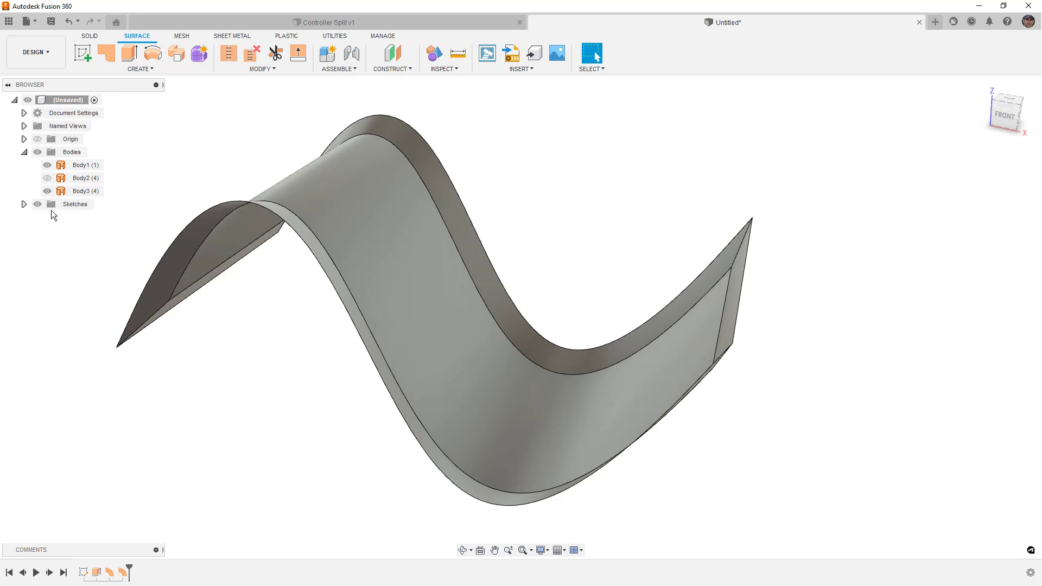
Step: Hide Body3 and set up a Direction-type Ruled surface from Body1's chained edges, using the horizontal XY origin plane as direction
{"action": "left_click", "coordinate": [48, 191]}
{"action": "left_click", "coordinate": [188, 71]}
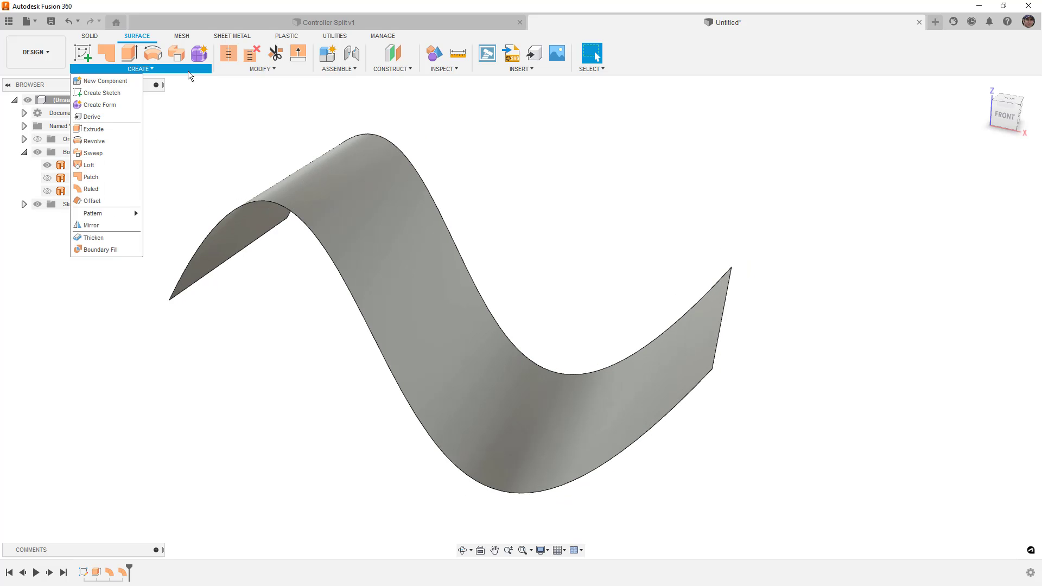
{"action": "left_click", "coordinate": [127, 189]}
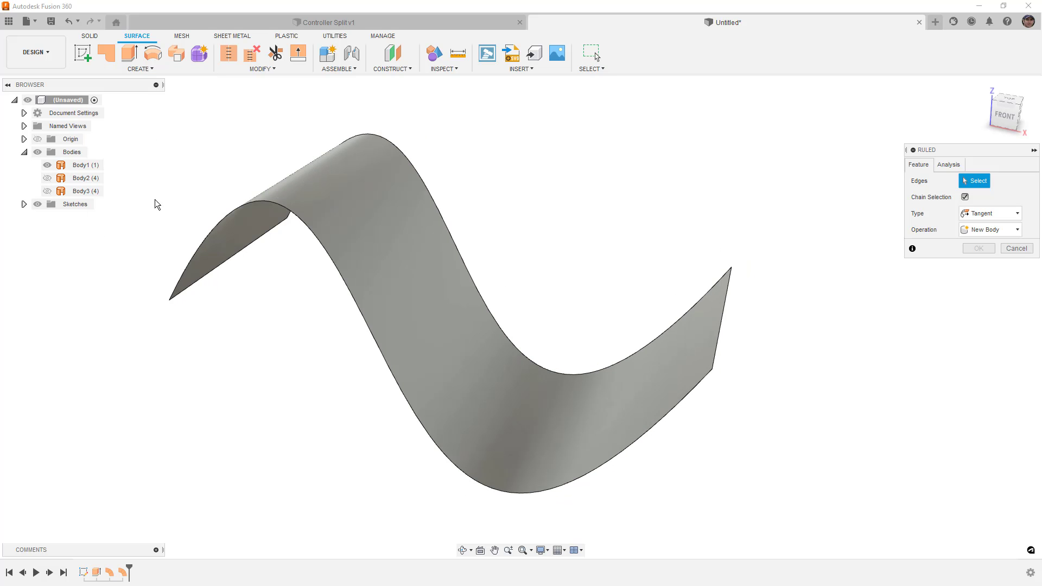
{"action": "left_click", "coordinate": [725, 300]}
{"action": "left_click", "coordinate": [990, 214]}
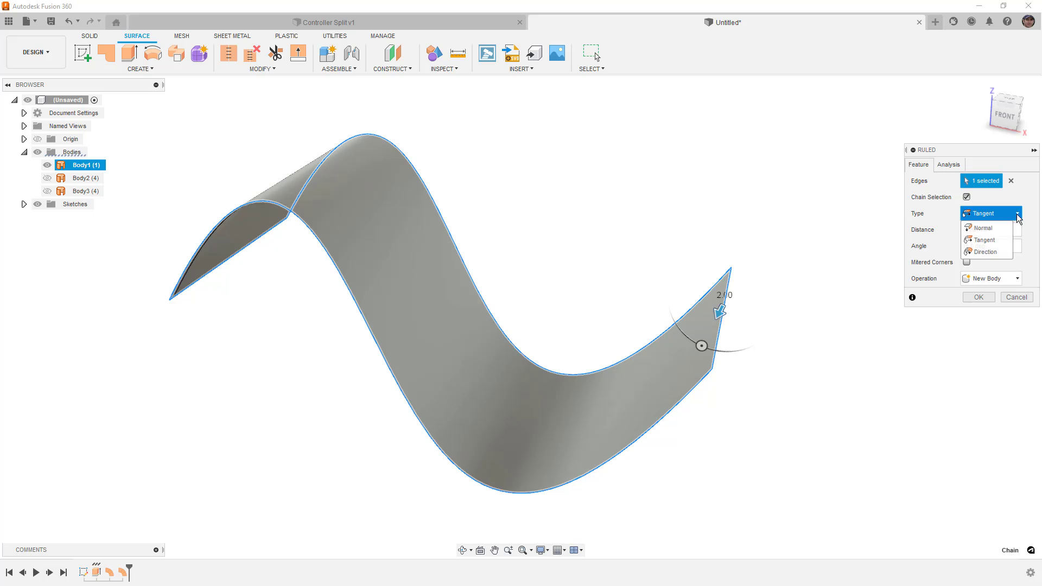
{"action": "left_click", "coordinate": [1002, 252]}
{"action": "middle_click_drag", "start_coordinate": [865, 235], "coordinate": [788, 222], "text": "shift"}
{"action": "left_click", "coordinate": [976, 229]}
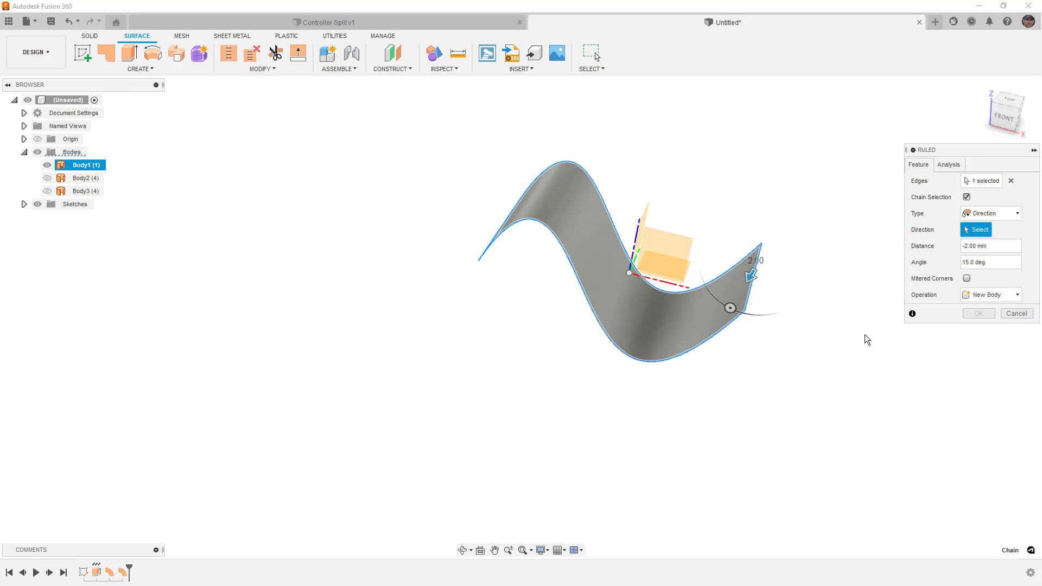
{"action": "middle_click_drag", "start_coordinate": [717, 225], "coordinate": [687, 265], "text": "shift"}
{"action": "left_click", "coordinate": [687, 265]}
{"action": "middle_click_drag", "start_coordinate": [793, 259], "coordinate": [702, 281], "text": "shift"}
Step: Set the ruled surface's angle to 0 degrees and its distance to -40 mm, and check it from the front view
{"action": "left_click_drag", "start_coordinate": [982, 262], "coordinate": [943, 263]}
{"action": "type", "text": "0"}
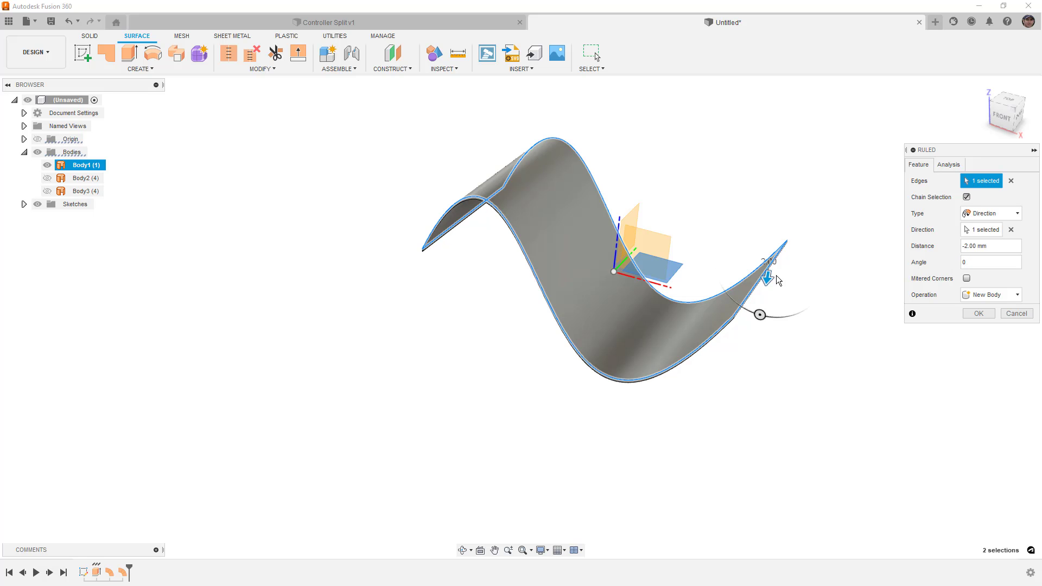
{"action": "left_click_drag", "start_coordinate": [769, 280], "coordinate": [766, 336]}
{"action": "middle_click_drag", "start_coordinate": [766, 336], "coordinate": [536, 312], "text": "shift"}
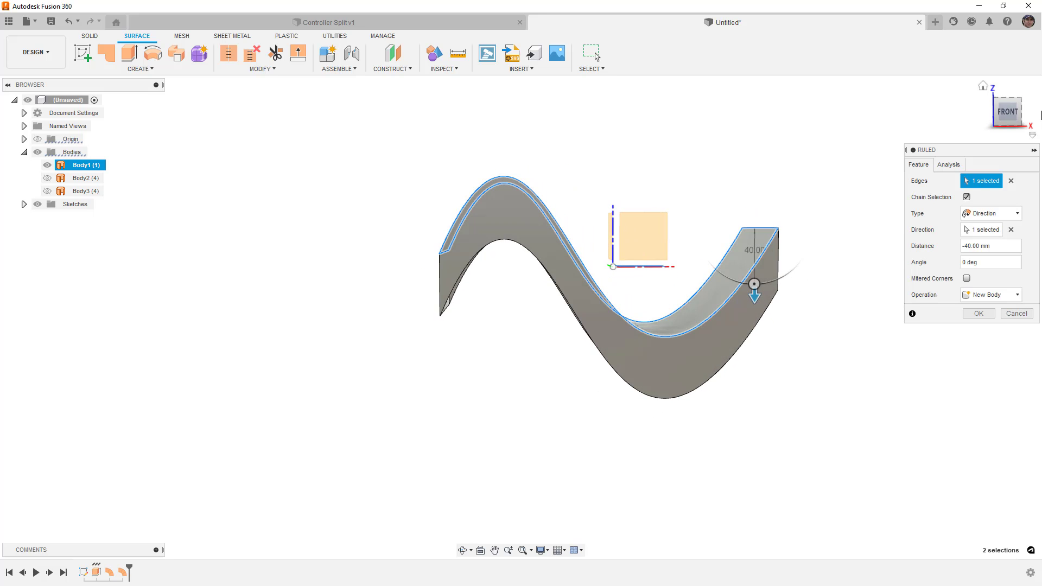
{"action": "left_click", "coordinate": [1007, 112]}
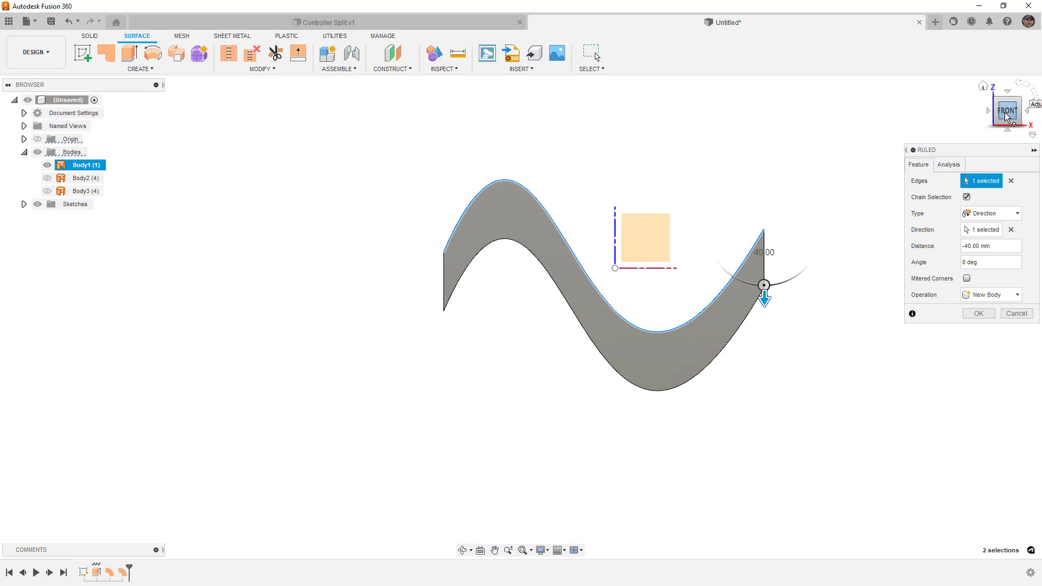
{"action": "scroll", "coordinate": [538, 283], "scroll_direction": "up", "scroll_amount": 3}
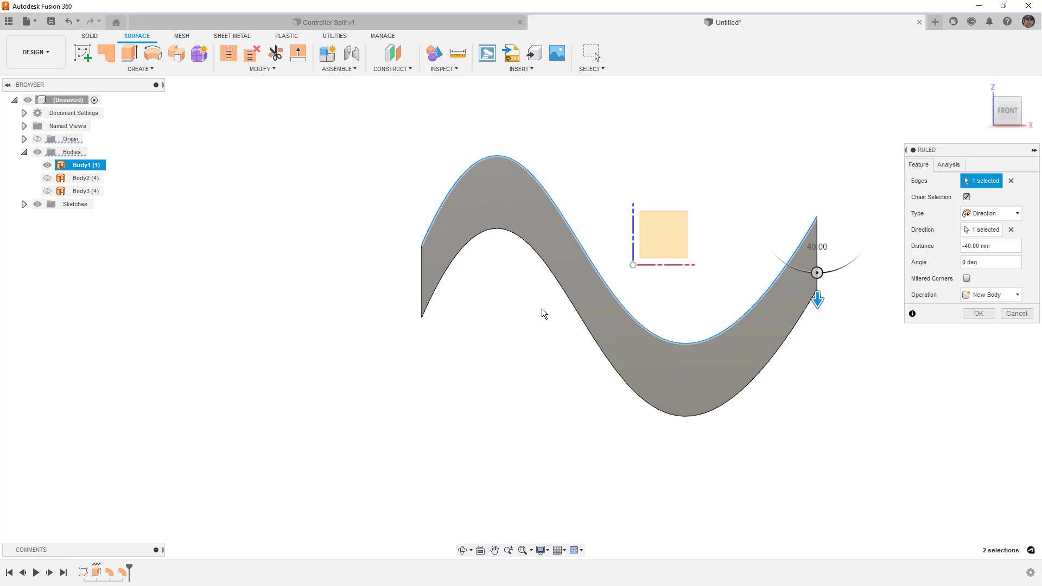
{"action": "middle_click_drag", "start_coordinate": [541, 308], "coordinate": [489, 309]}
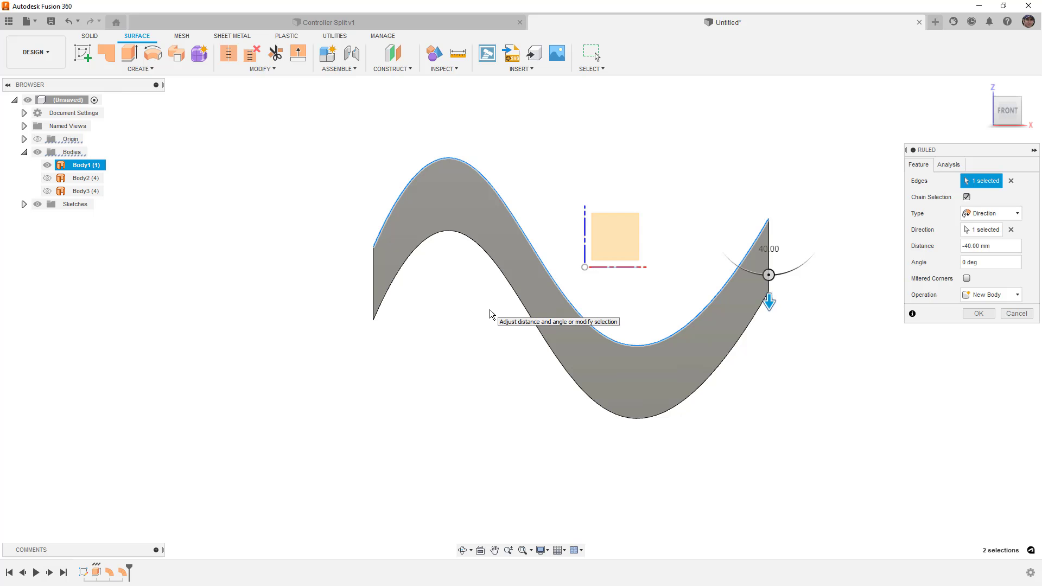
Step: Try the vertical XZ origin plane as the ruled surface's direction, and pick the horizontal XY plane again
{"action": "middle_click_drag", "start_coordinate": [658, 291], "coordinate": [613, 239], "text": "shift"}
{"action": "left_click", "coordinate": [981, 230]}
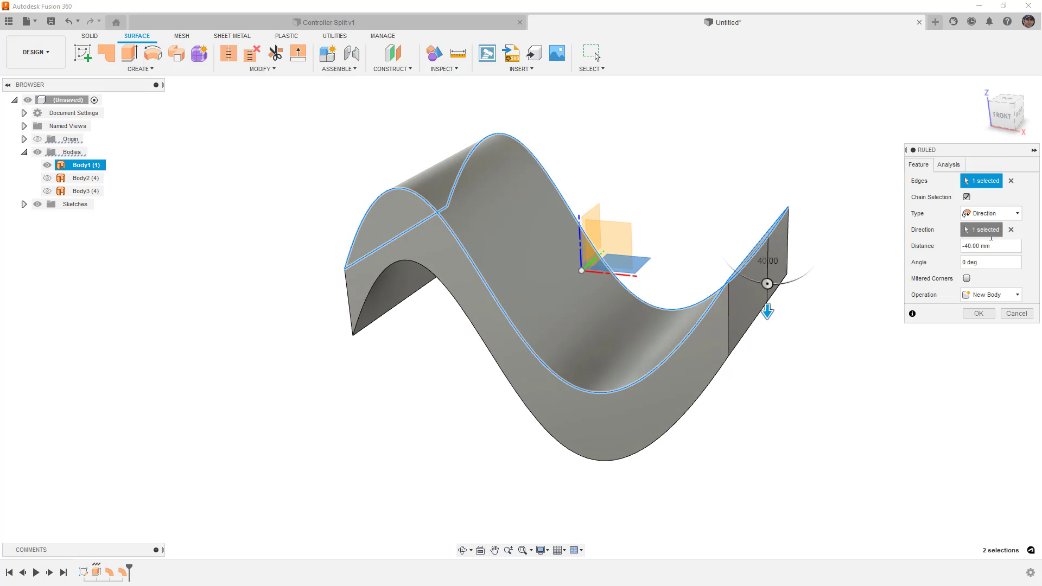
{"action": "left_click", "coordinate": [621, 235]}
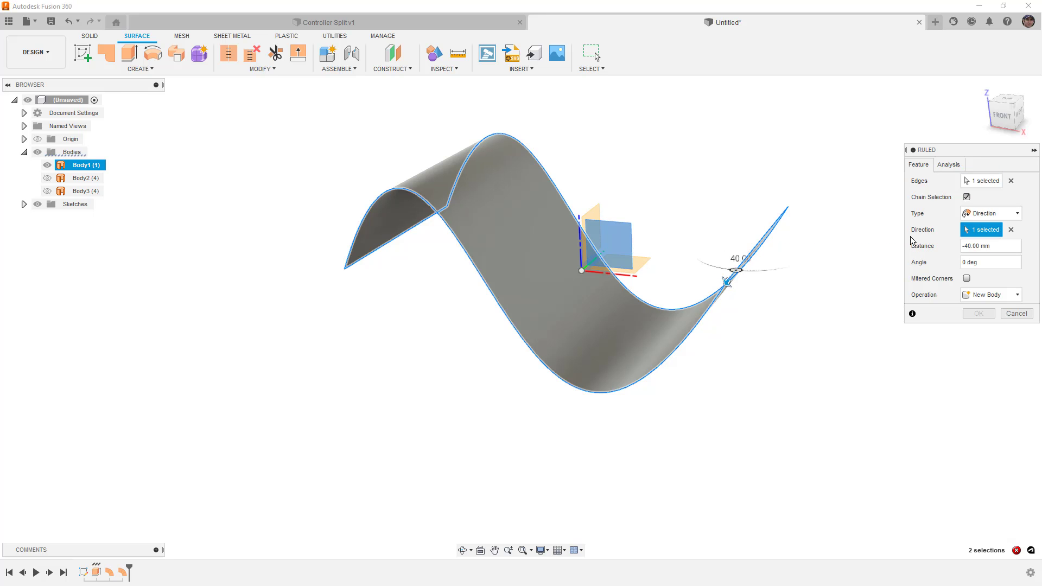
{"action": "left_click", "coordinate": [645, 264]}
{"action": "middle_click_drag", "start_coordinate": [703, 247], "coordinate": [717, 236], "text": "shift"}
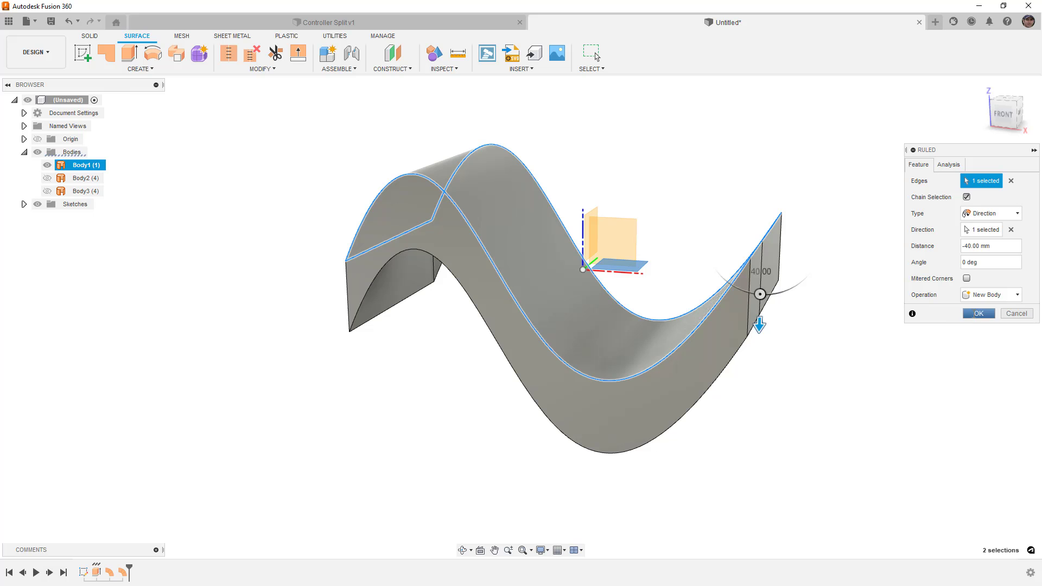
Step: Set the ruled surface's angle to -3 degrees, enable mitered corners, and create it as a new body
{"action": "left_click", "coordinate": [968, 263]}
{"action": "type", "text": "3"}
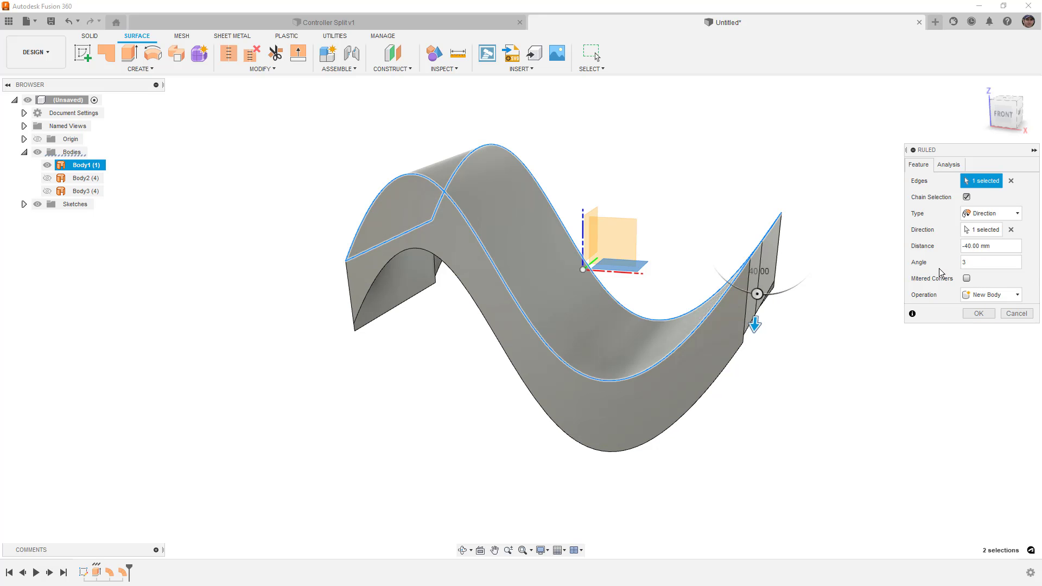
{"action": "type", "text": "-"}
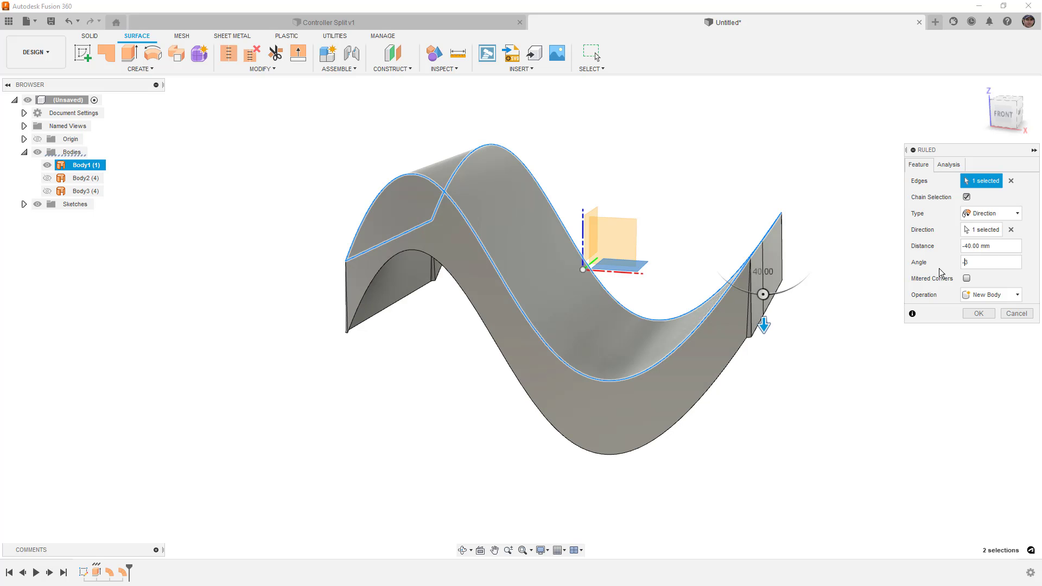
{"action": "left_click", "coordinate": [966, 279]}
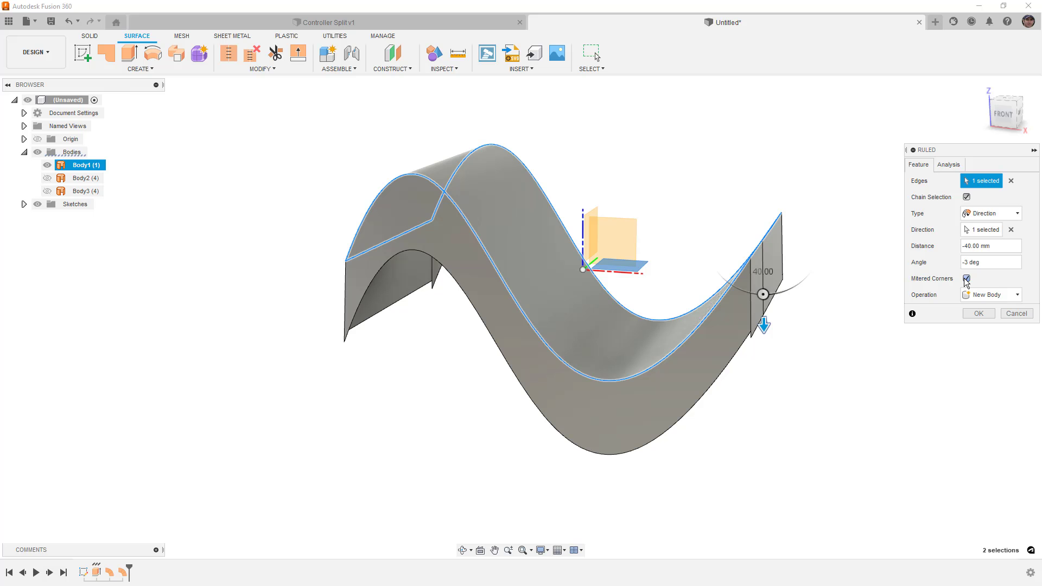
{"action": "left_click", "coordinate": [978, 313]}
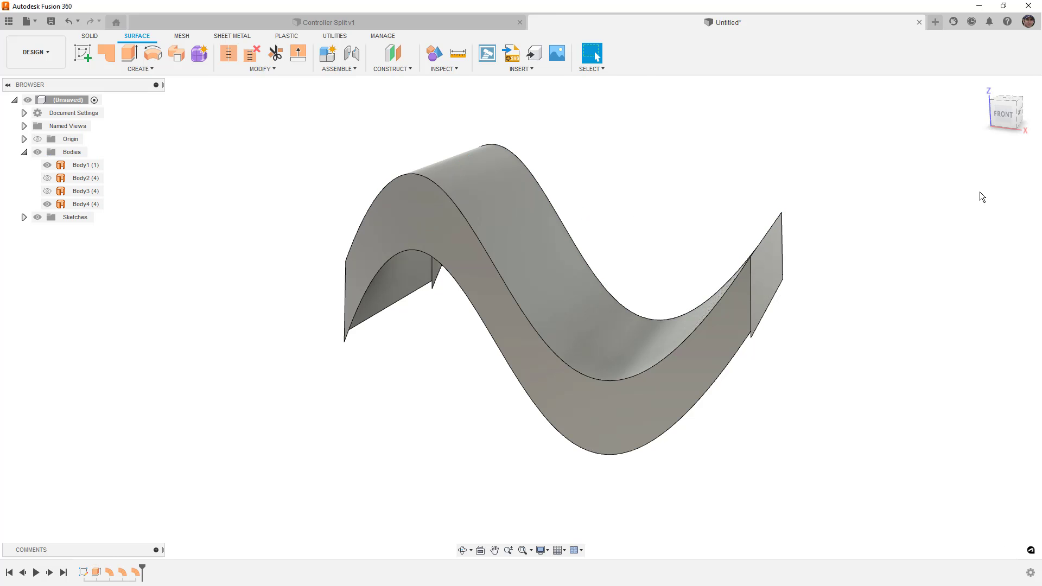
Step: Examine Body4's tapered ends and curved upper and lower edges from the front view
{"action": "left_click", "coordinate": [1005, 117]}
{"action": "left_click", "coordinate": [754, 302]}
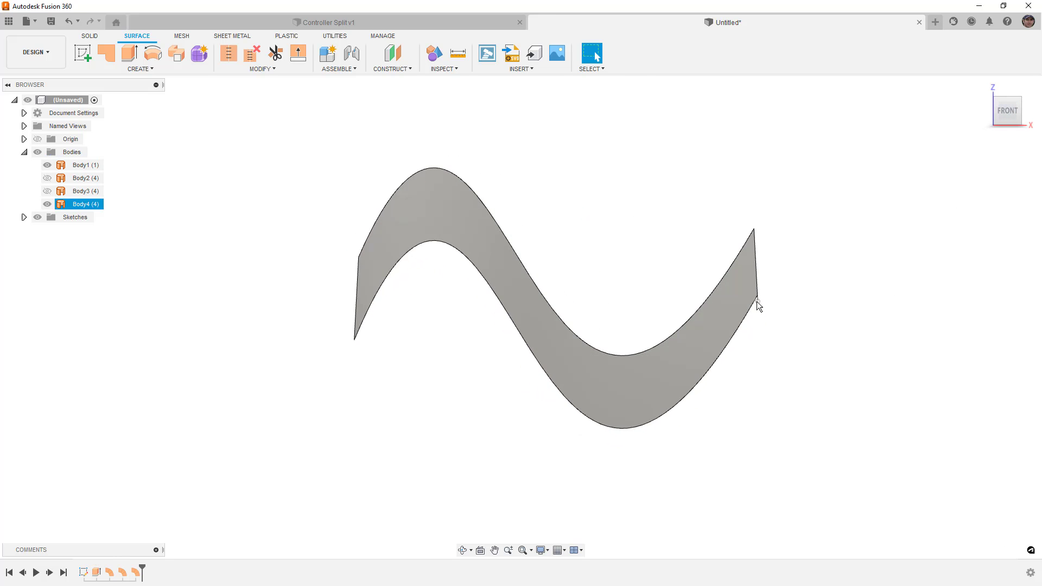
{"action": "scroll", "coordinate": [757, 301], "scroll_direction": "up", "scroll_amount": 5}
{"action": "left_click", "coordinate": [778, 143]}
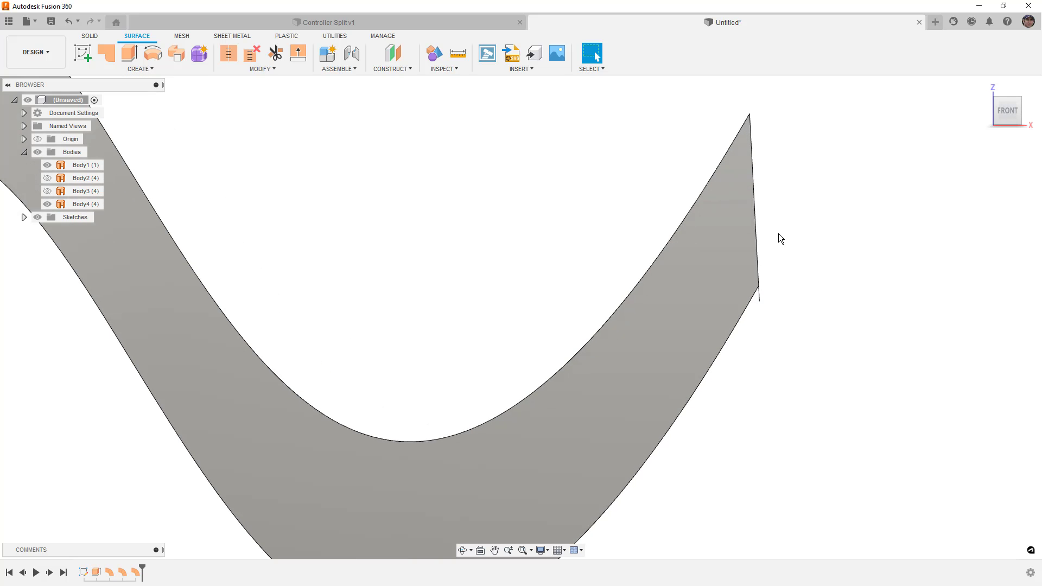
{"action": "left_click", "coordinate": [750, 113]}
{"action": "left_click", "coordinate": [763, 241]}
{"action": "scroll", "coordinate": [773, 290], "scroll_direction": "down", "scroll_amount": 3}
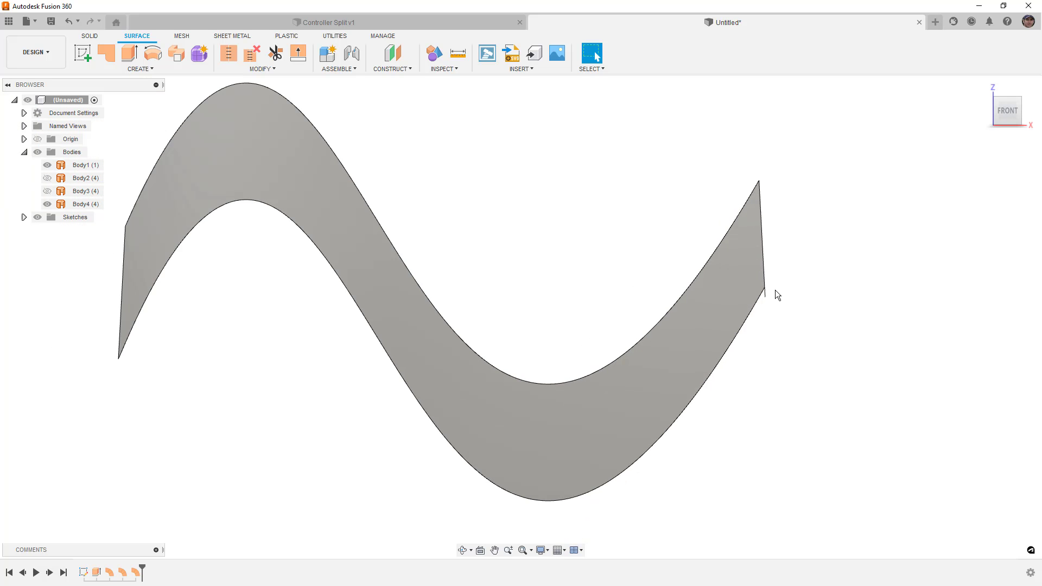
{"action": "left_click", "coordinate": [537, 383]}
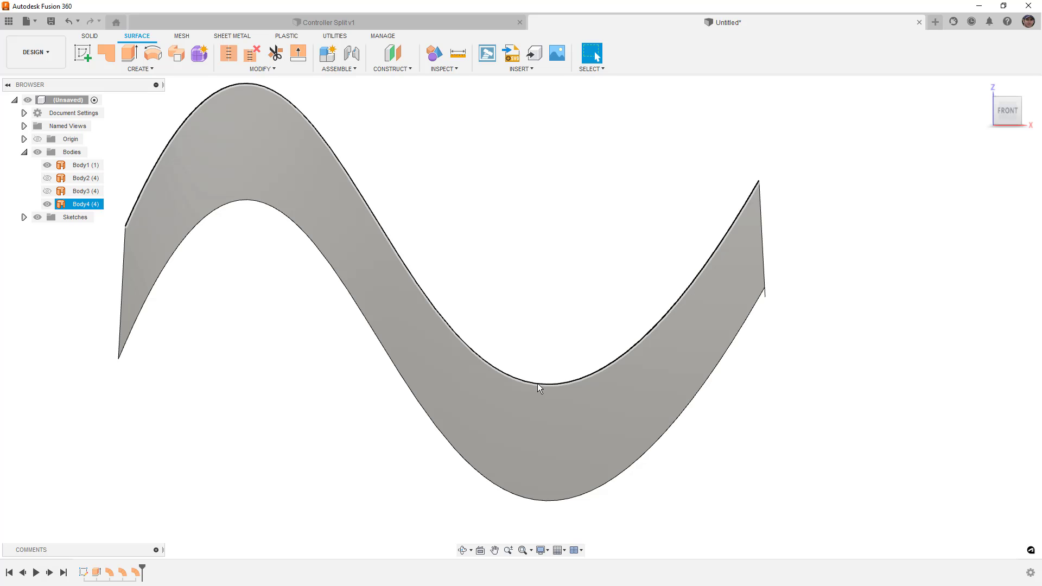
{"action": "left_click", "coordinate": [405, 284]}
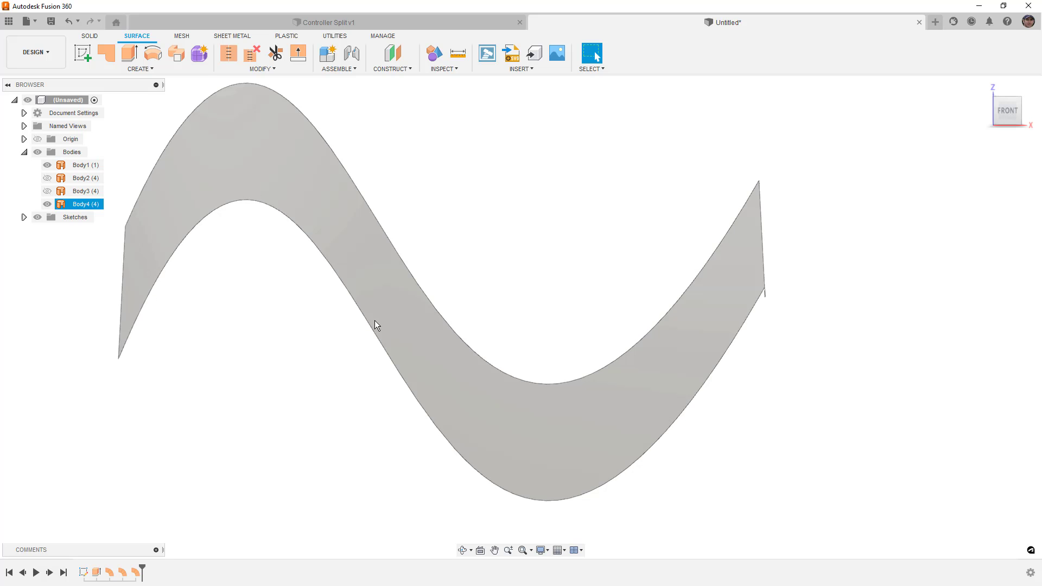
{"action": "left_click", "coordinate": [474, 242]}
{"action": "scroll", "coordinate": [473, 242], "scroll_direction": "down", "scroll_amount": 2}
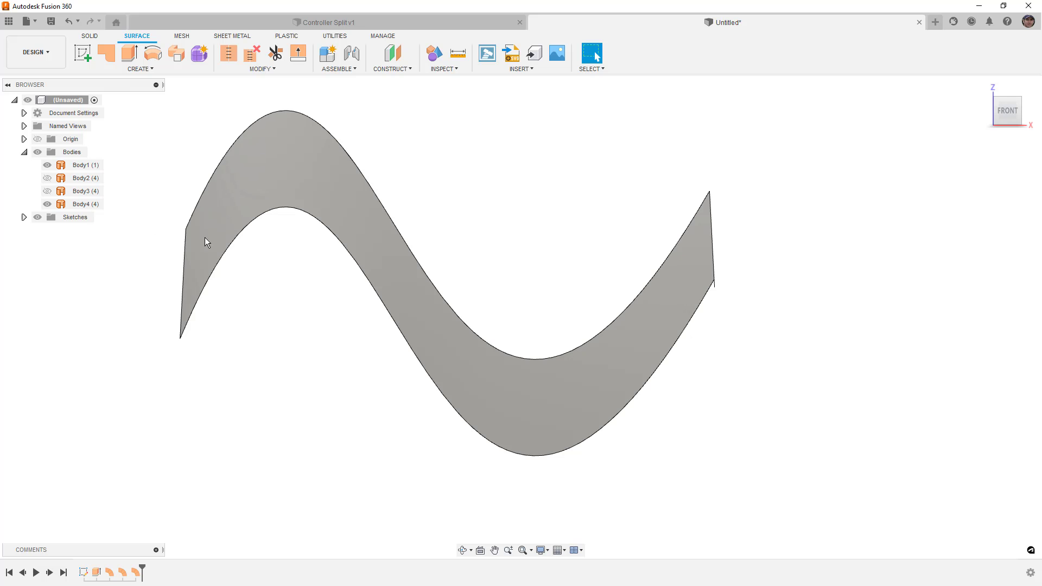
Step: Start a sketch on the front XZ plane and project Sketch1's wavy spline into it
{"action": "left_click", "coordinate": [24, 217]}
{"action": "left_click", "coordinate": [82, 52]}
{"action": "left_click", "coordinate": [502, 203]}
{"action": "left_click", "coordinate": [502, 198]}
{"action": "left_click", "coordinate": [47, 230]}
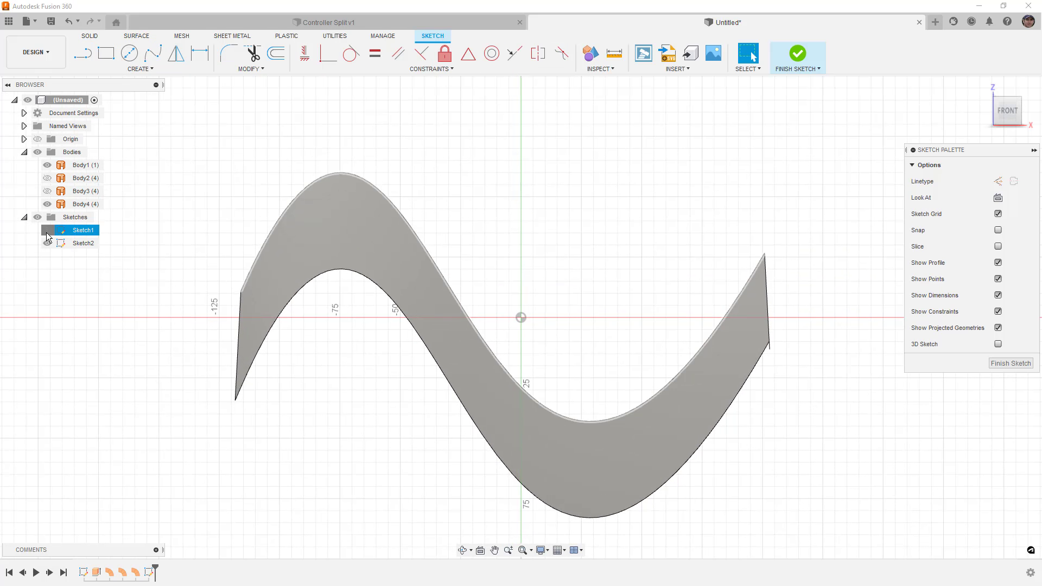
{"action": "left_click", "coordinate": [387, 198]}
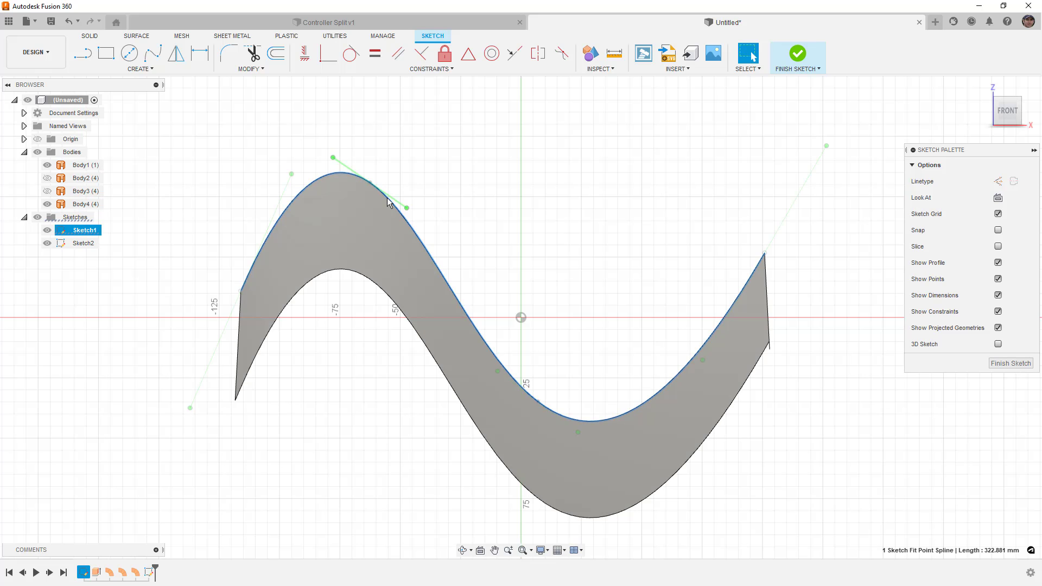
{"action": "key", "text": "p"}
{"action": "key", "text": "Return"}
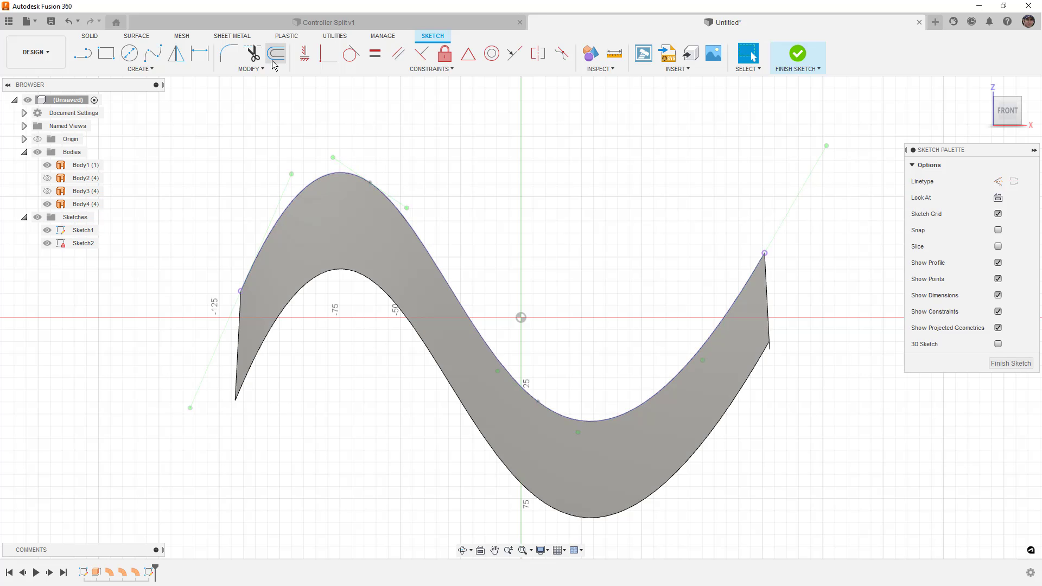
Step: Offset the projected spline about 13.5 mm downward and finish the sketch
{"action": "left_click", "coordinate": [276, 52]}
{"action": "left_click", "coordinate": [373, 180]}
{"action": "left_click_drag", "start_coordinate": [376, 176], "coordinate": [364, 216]}
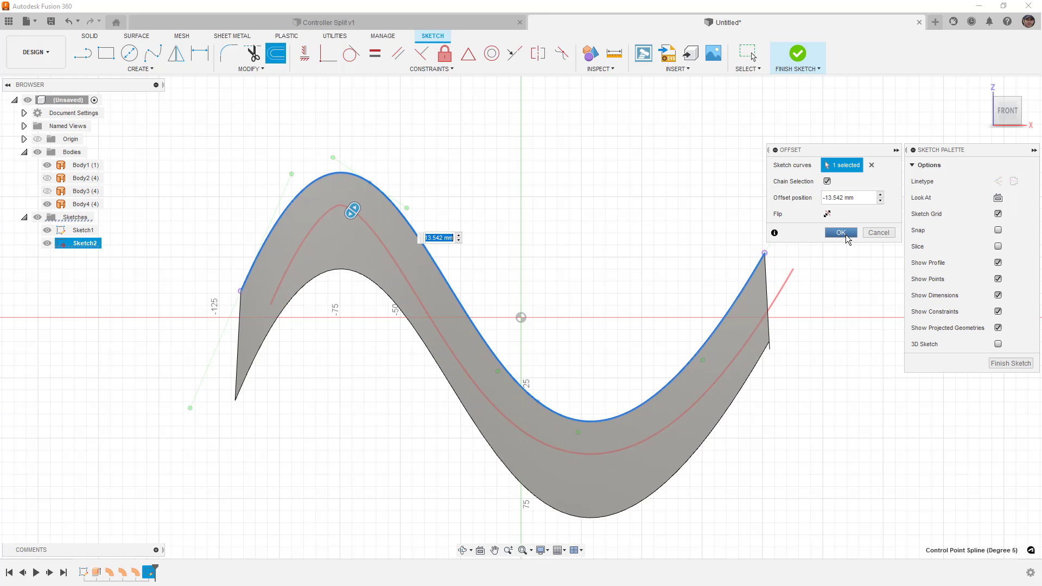
{"action": "left_click", "coordinate": [840, 232]}
{"action": "left_click", "coordinate": [795, 53]}
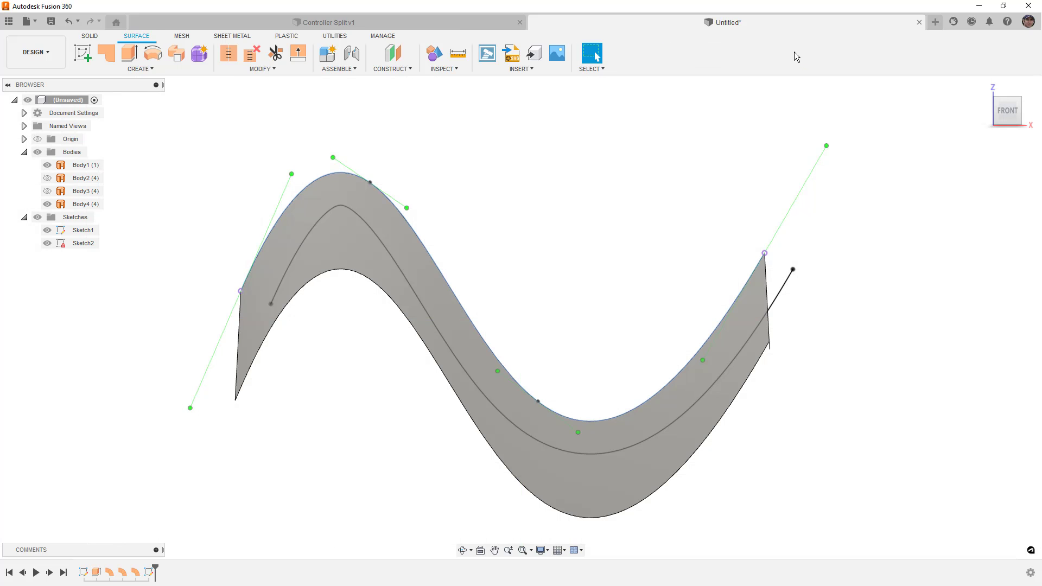
Step: Hide Sketch1, leaving Sketch2 shown in an angled view of the wavy surface
{"action": "middle_click_drag", "start_coordinate": [461, 191], "coordinate": [453, 228], "text": "shift"}
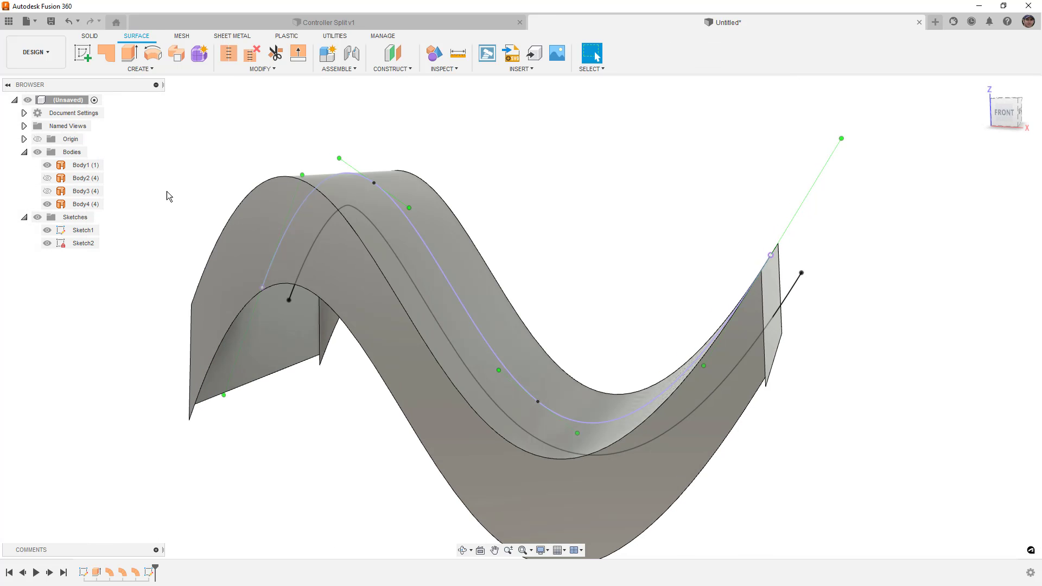
{"action": "left_click", "coordinate": [53, 232]}
{"action": "left_click", "coordinate": [47, 230]}
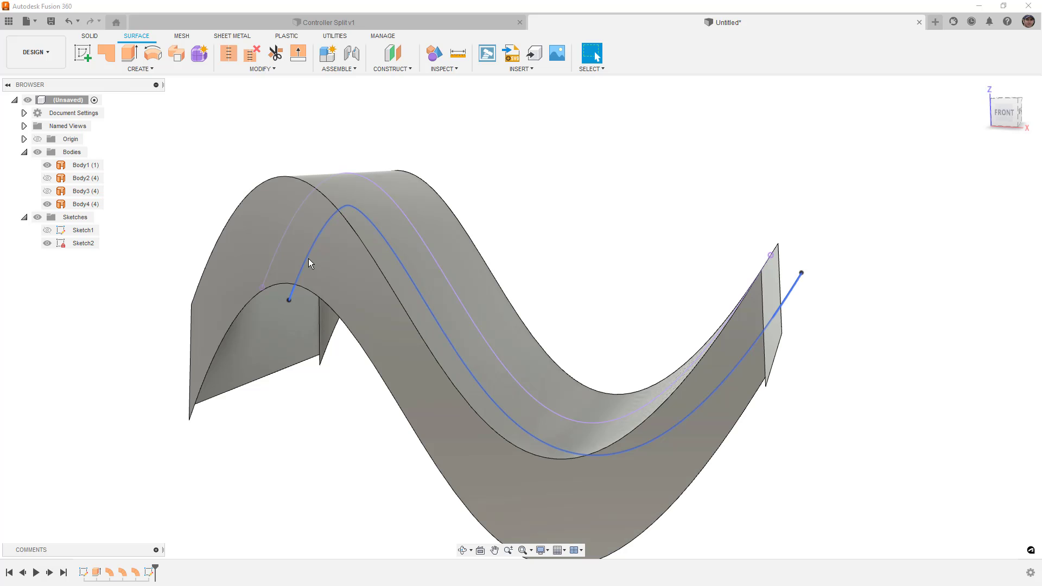
{"action": "left_click", "coordinate": [308, 257]}
{"action": "left_click", "coordinate": [276, 53]}
{"action": "mouse_move", "coordinate": [230, 313]}
{"action": "middle_mouse_down", "text": "shift"}
{"action": "mouse_move", "coordinate": [250, 306]}
{"action": "mouse_move", "coordinate": [249, 319]}
{"action": "middle_mouse_up", "text": "shift"}
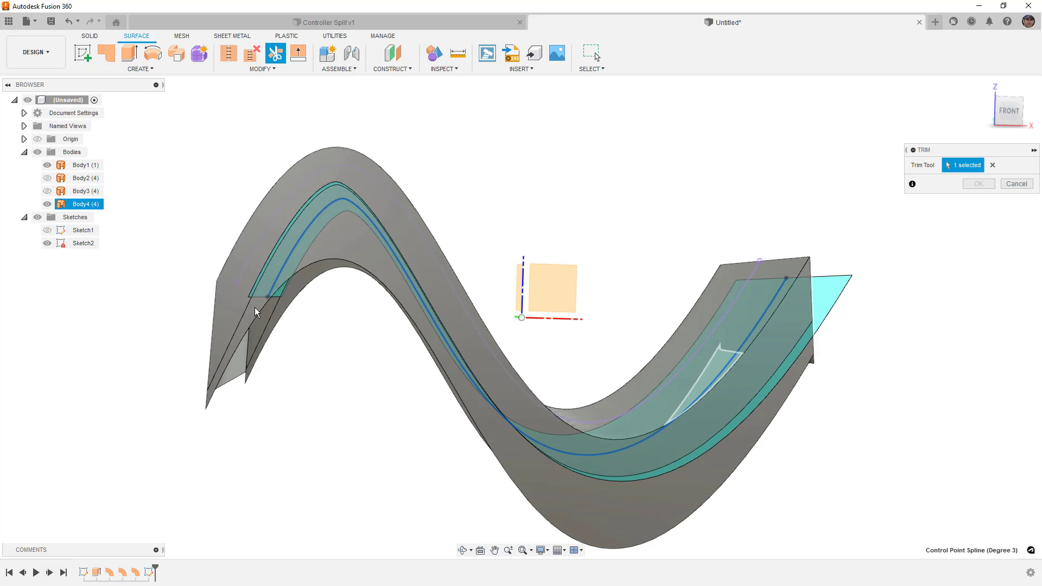
{"action": "middle_click_drag", "start_coordinate": [225, 363], "coordinate": [245, 363], "text": "shift"}
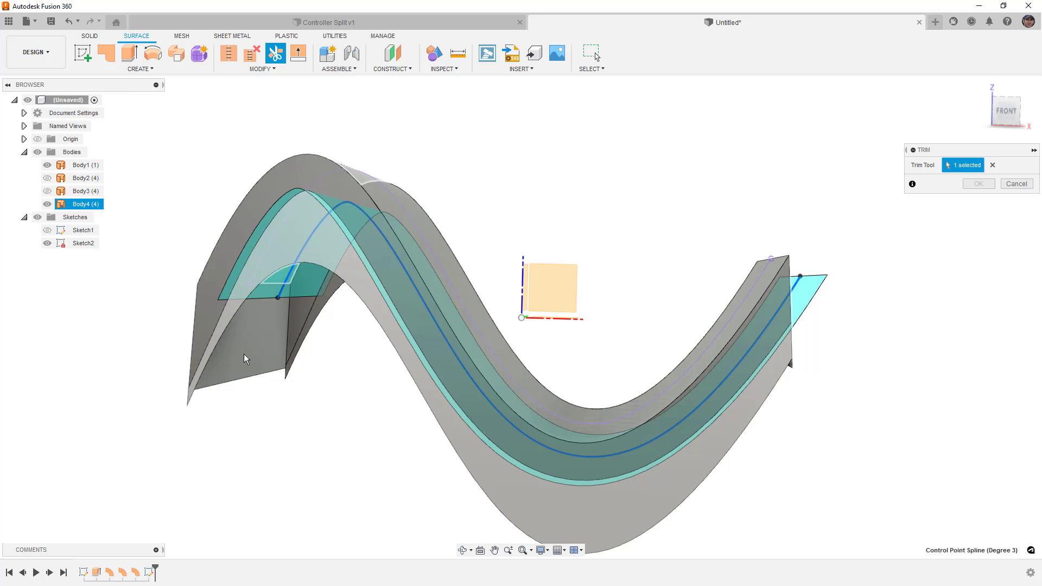
{"action": "left_click", "coordinate": [236, 356]}
{"action": "left_click", "coordinate": [979, 184]}
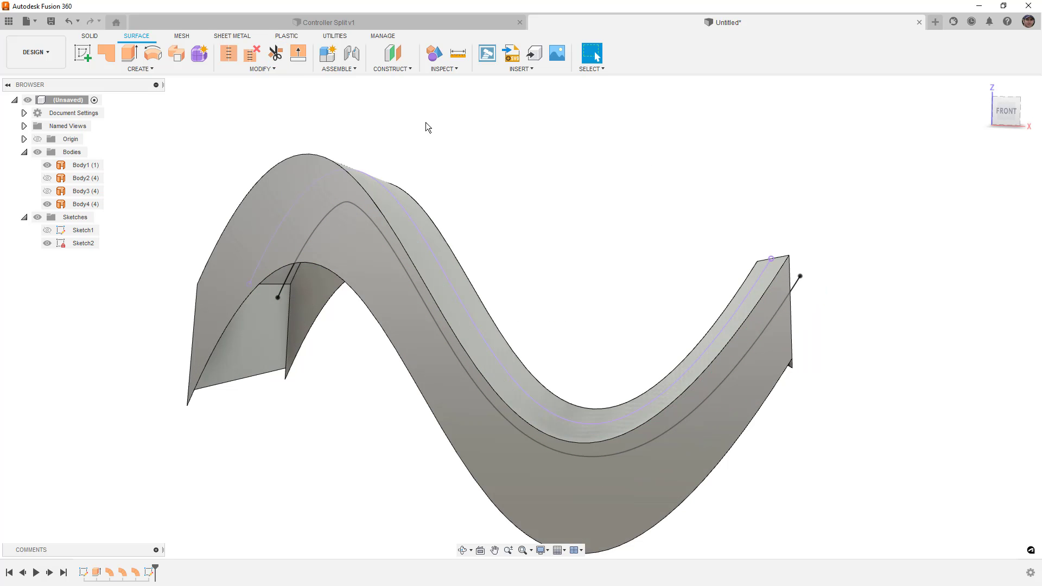
Step: Split Body4 with Sketch2's offset spline as the splitting tool, keeping Extend Splitting Tool(s) enabled
{"action": "left_click", "coordinate": [295, 70]}
{"action": "left_click", "coordinate": [270, 213]}
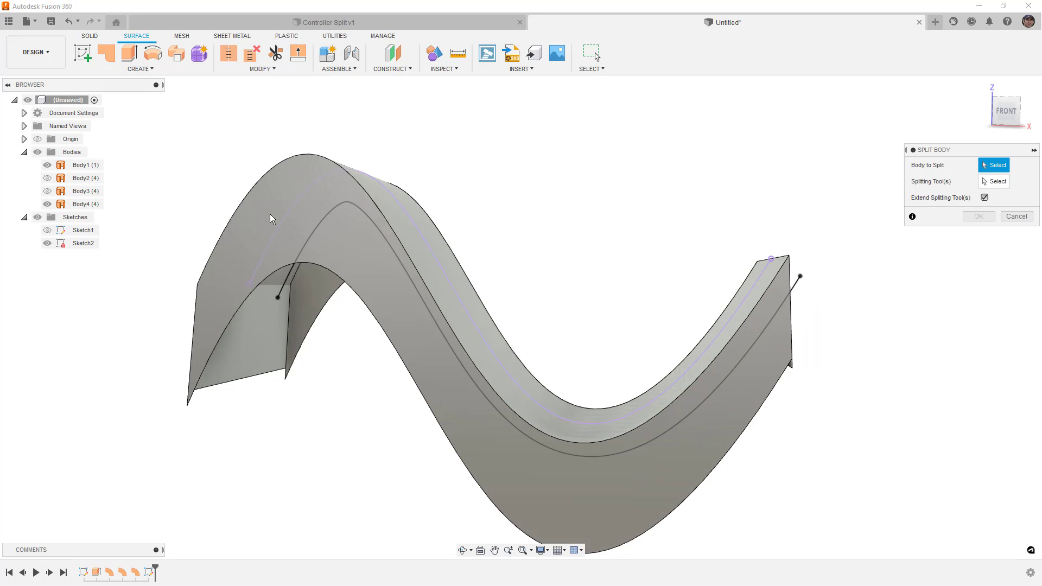
{"action": "left_click", "coordinate": [82, 204]}
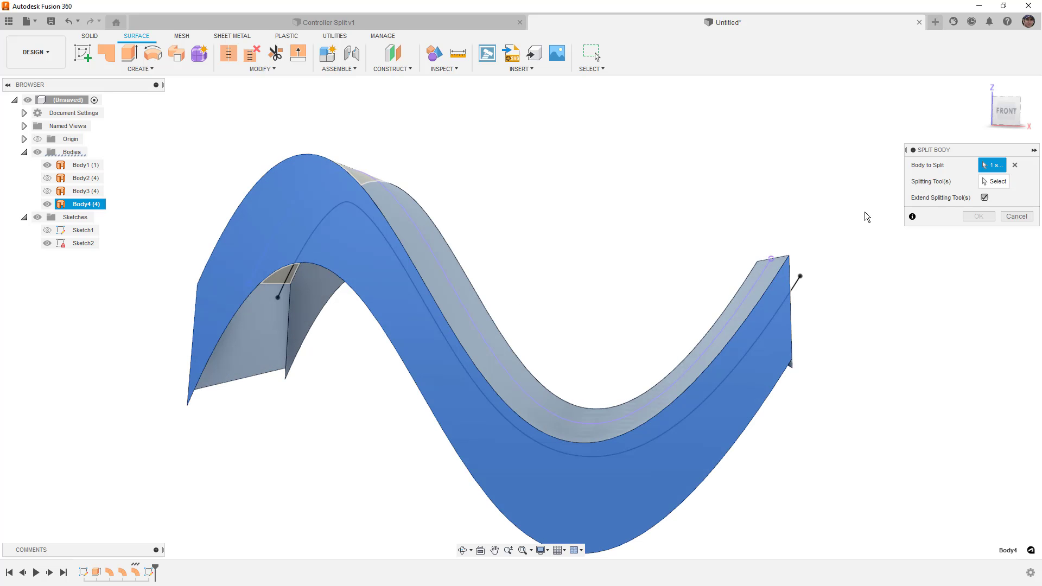
{"action": "left_click", "coordinate": [994, 181]}
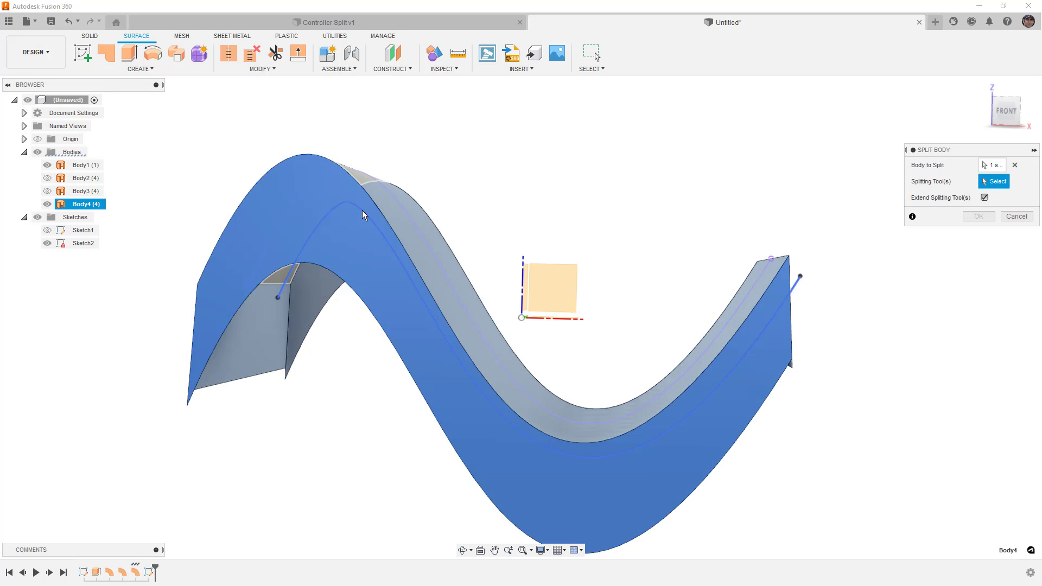
{"action": "left_click", "coordinate": [363, 210]}
{"action": "left_click", "coordinate": [980, 216]}
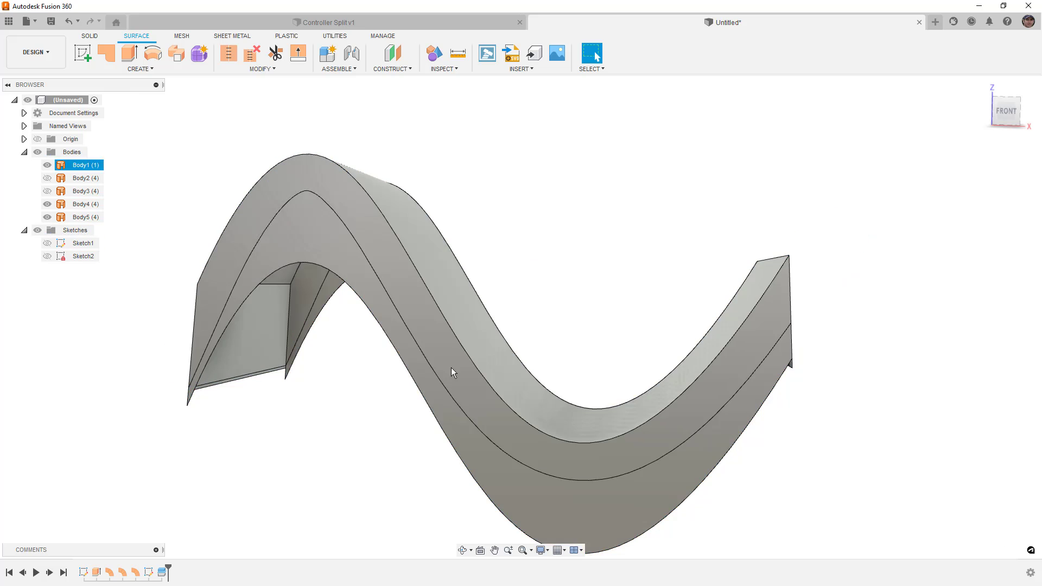
Step: Delete the split-off lower strips of Body4, including the thin strip along the end wall's bottom edge
{"action": "left_click", "coordinate": [255, 383]}
{"action": "key", "text": "Delete"}
{"action": "left_click", "coordinate": [318, 351]}
{"action": "key", "text": "Delete"}
{"action": "scroll", "coordinate": [304, 374], "scroll_direction": "up", "scroll_amount": 5}
{"action": "left_click", "coordinate": [317, 353]}
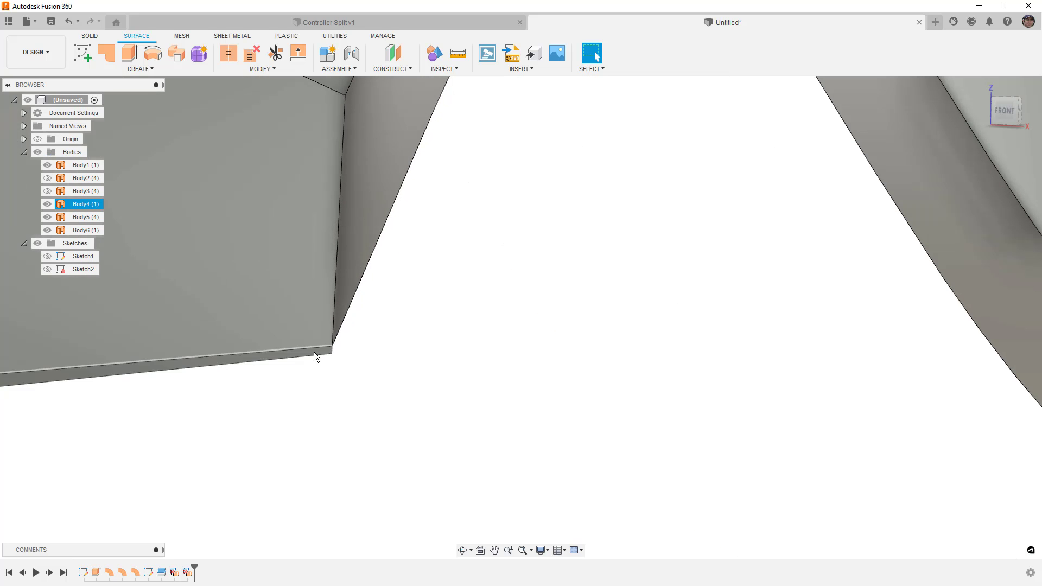
{"action": "key", "text": "Delete"}
{"action": "scroll", "coordinate": [319, 353], "scroll_direction": "down", "scroll_amount": 5}
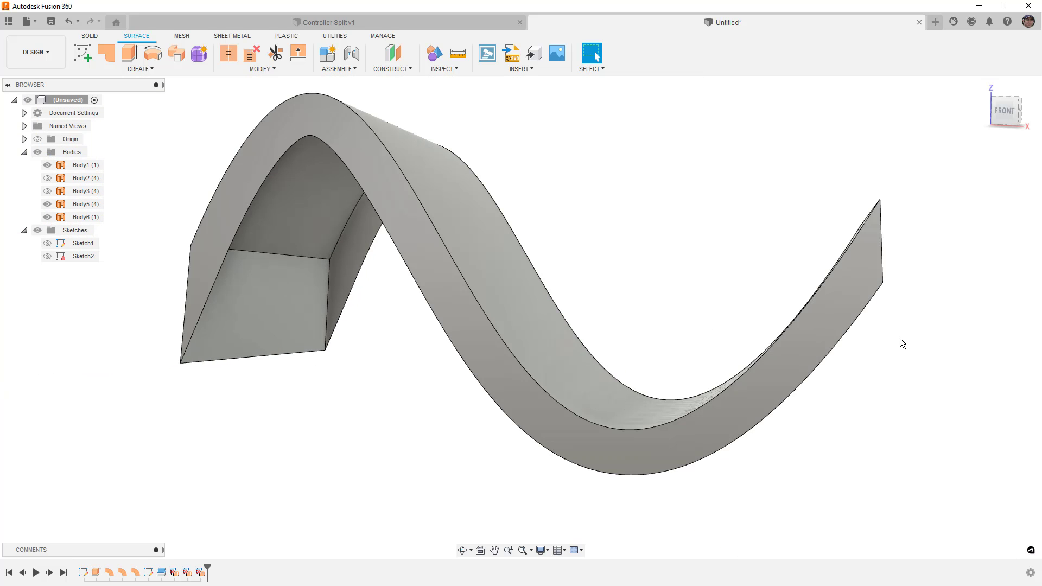
Step: Hide Body5 and Body6 so only the original wavy surface Body1 is shown
{"action": "middle_click_drag", "start_coordinate": [842, 342], "coordinate": [560, 332], "text": "shift"}
{"action": "scroll", "coordinate": [561, 332], "scroll_direction": "down", "scroll_amount": 3}
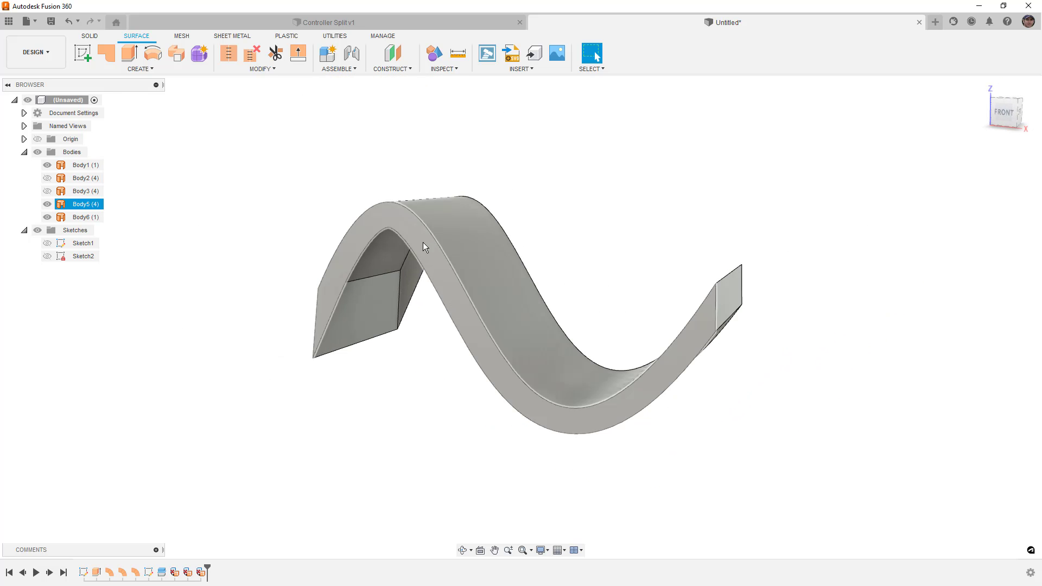
{"action": "left_click", "coordinate": [47, 205]}
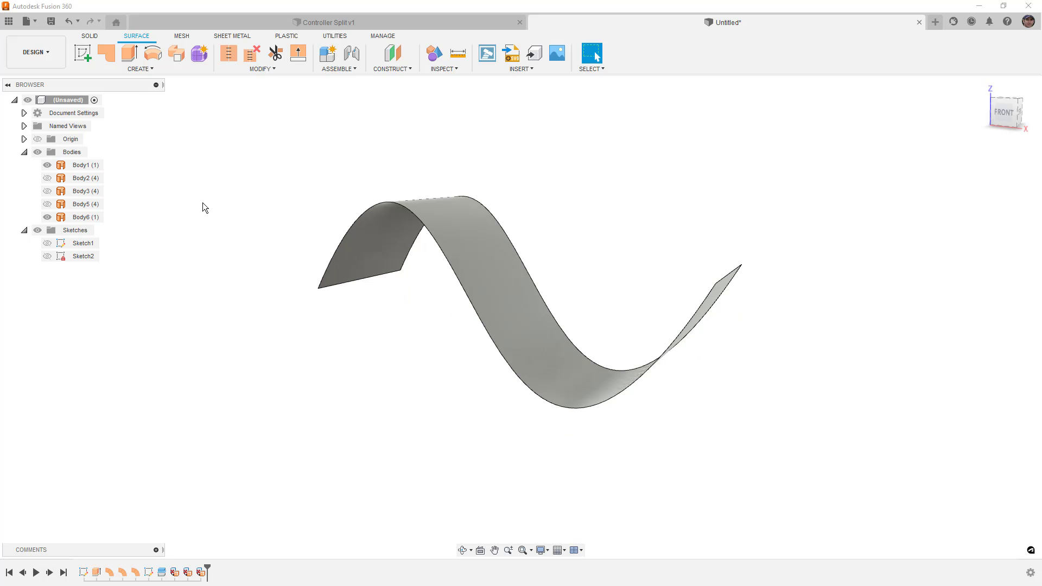
{"action": "left_click", "coordinate": [76, 217]}
{"action": "middle_click_drag", "start_coordinate": [205, 221], "coordinate": [228, 228], "text": "shift"}
{"action": "key", "text": "Escape"}
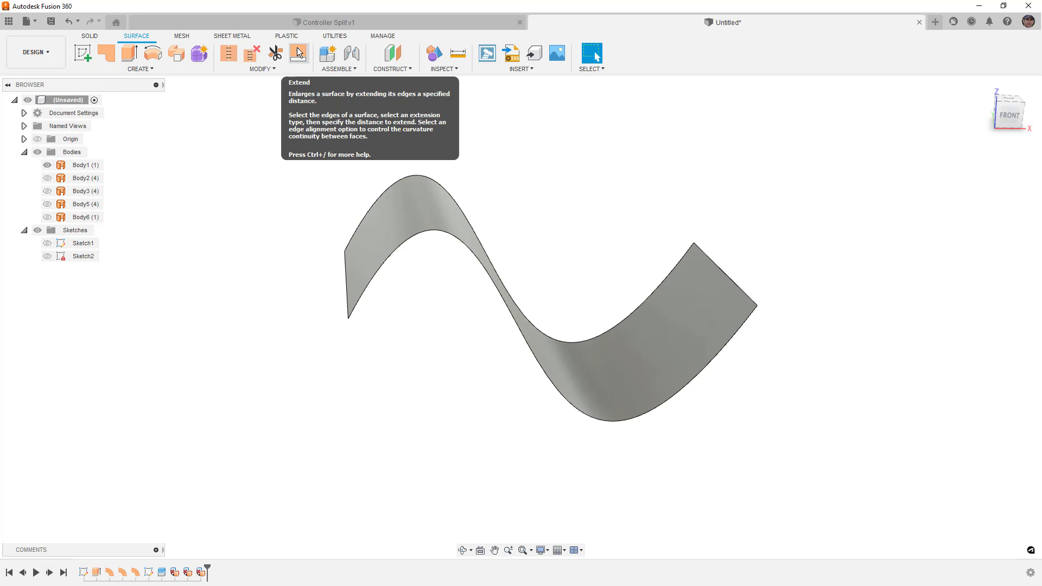
Step: Set up an Extend of all four outer edges of Body1 by 20 mm with the Natural type
{"action": "left_click", "coordinate": [299, 54]}
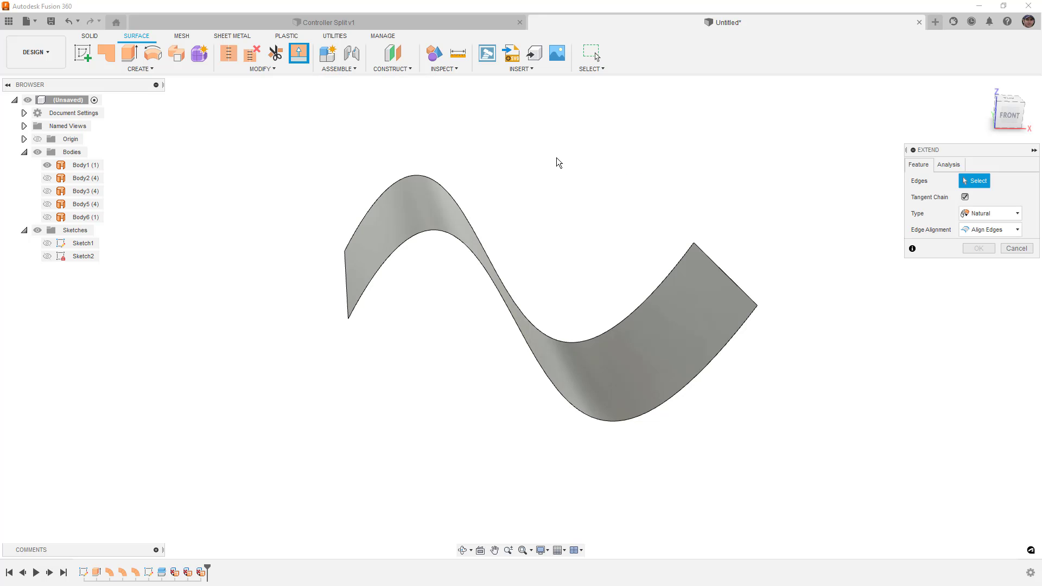
{"action": "left_click", "coordinate": [1008, 216]}
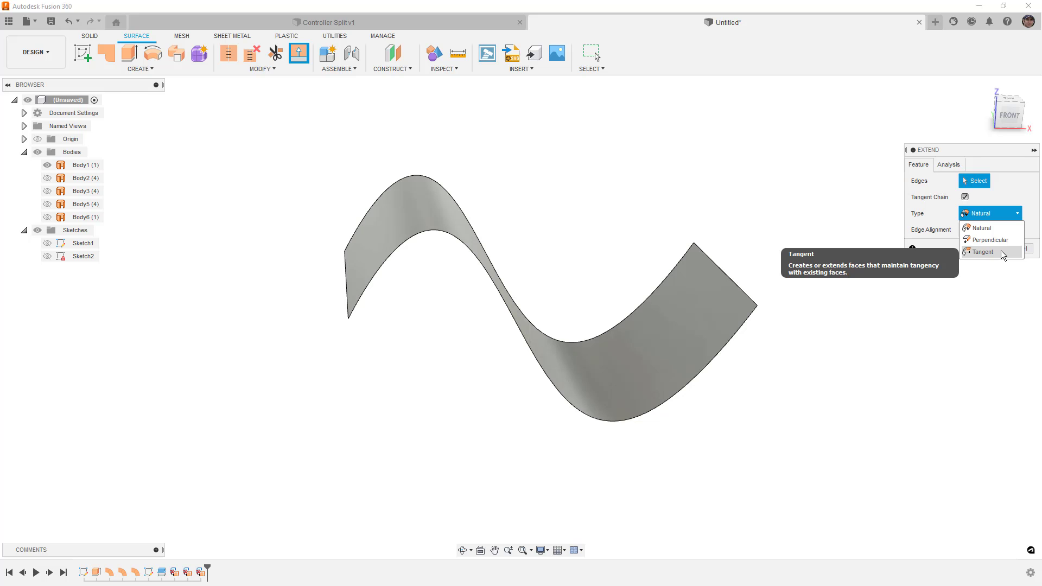
{"action": "left_click", "coordinate": [932, 214]}
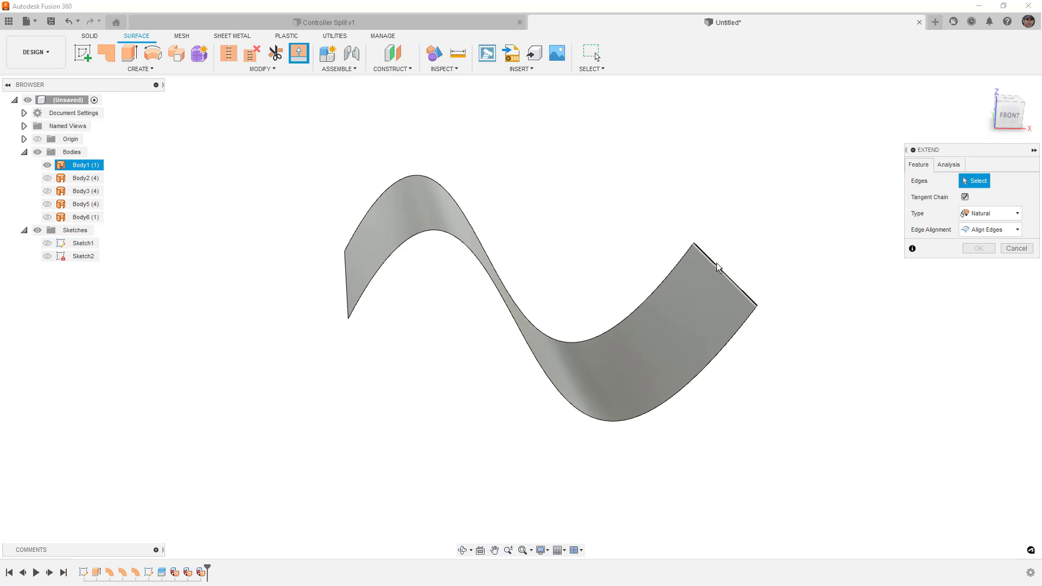
{"action": "left_click", "coordinate": [749, 297]}
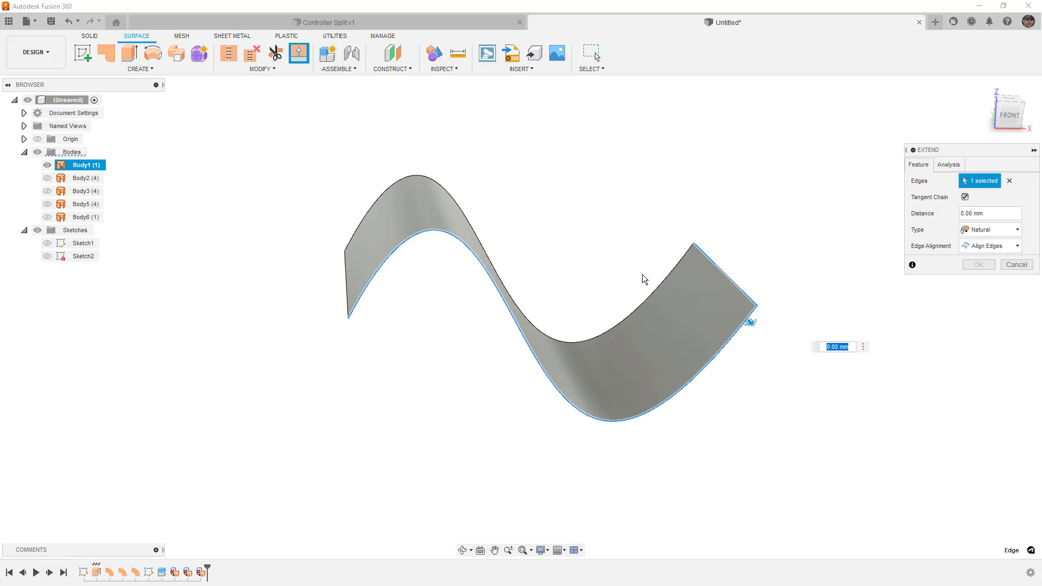
{"action": "left_click", "coordinate": [649, 297]}
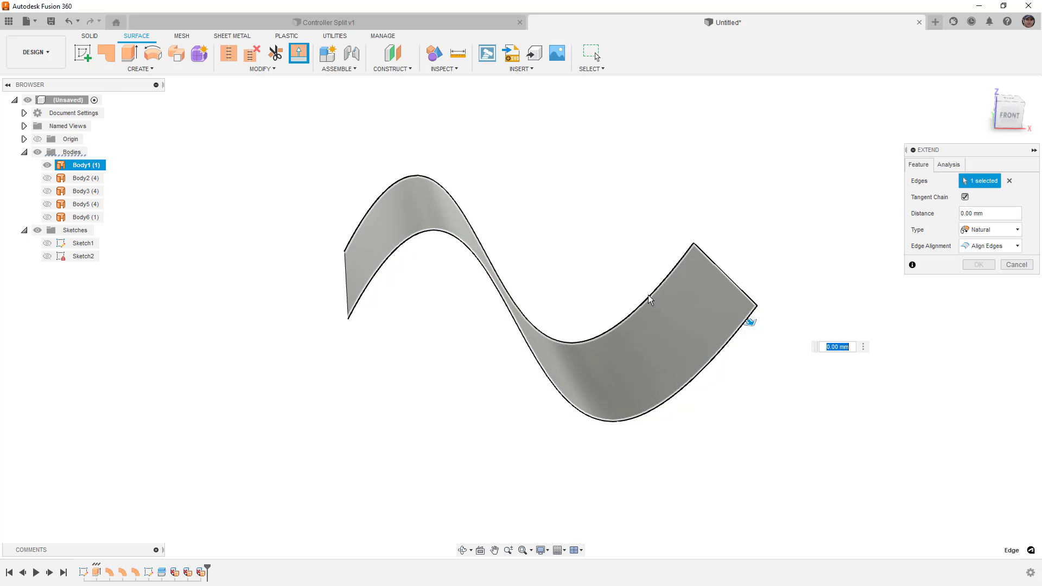
{"action": "left_click", "coordinate": [343, 276]}
{"action": "left_click_drag", "start_coordinate": [332, 287], "coordinate": [324, 304]}
{"action": "middle_click_drag", "start_coordinate": [324, 307], "coordinate": [449, 228], "text": "shift"}
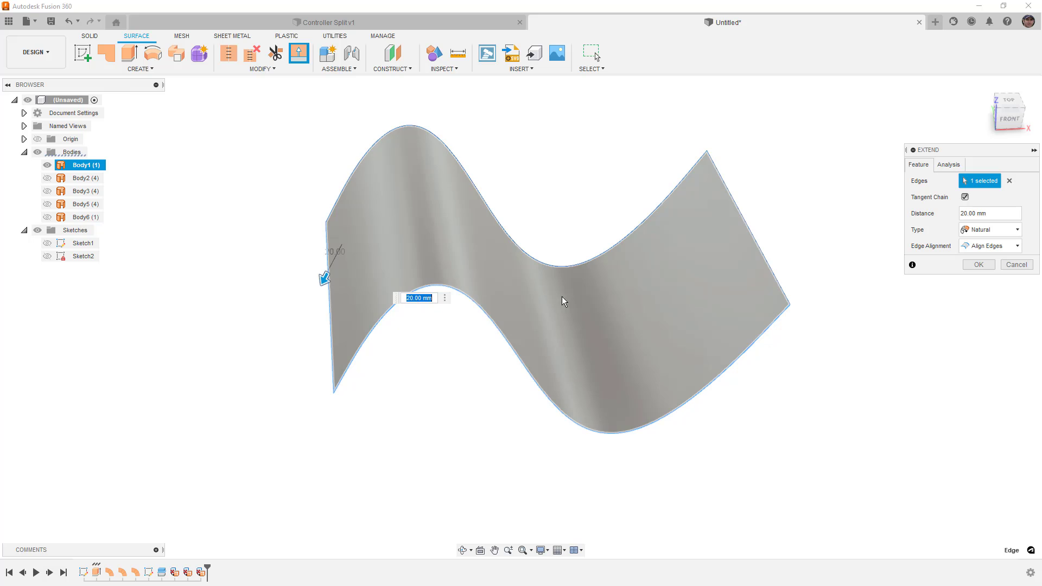
Step: Compare the Free Edges and Align Edges alignments, and preview the extension with the Tangent type
{"action": "left_click", "coordinate": [991, 246]}
{"action": "left_click", "coordinate": [996, 263]}
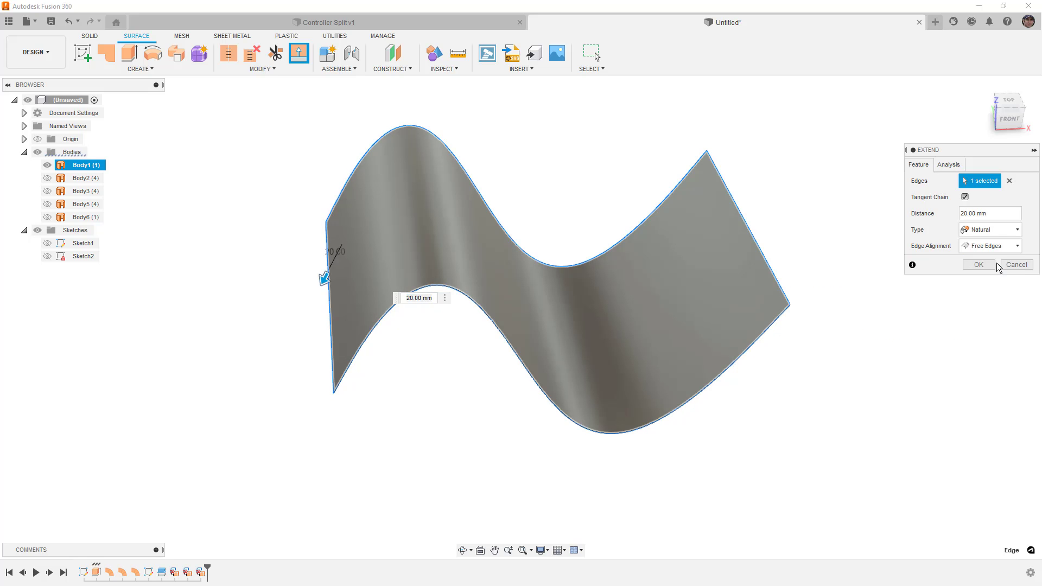
{"action": "left_click", "coordinate": [999, 250]}
{"action": "left_click", "coordinate": [996, 273]}
{"action": "left_click", "coordinate": [996, 232]}
{"action": "left_click", "coordinate": [987, 268]}
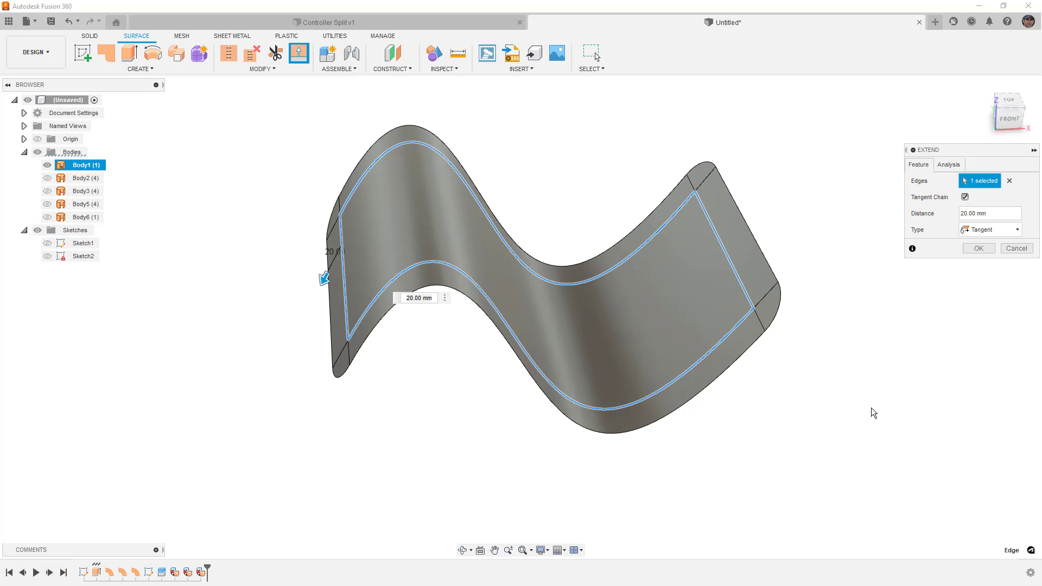
Step: Apply the 20 mm extension as Natural with Align Edges, and check the surface's two long wavy edges
{"action": "left_click", "coordinate": [991, 233]}
{"action": "left_click", "coordinate": [993, 245]}
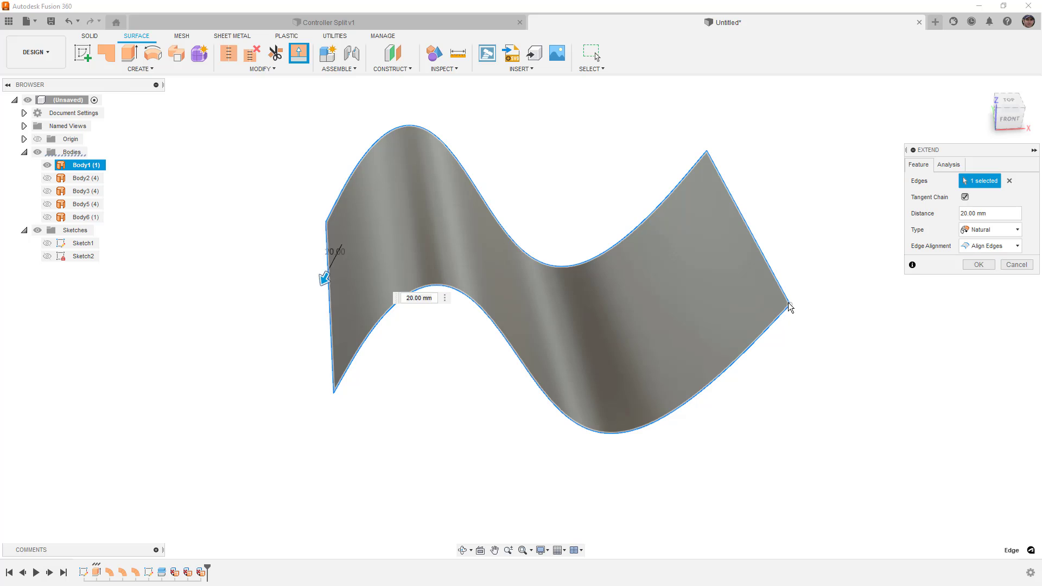
{"action": "left_click", "coordinate": [978, 264]}
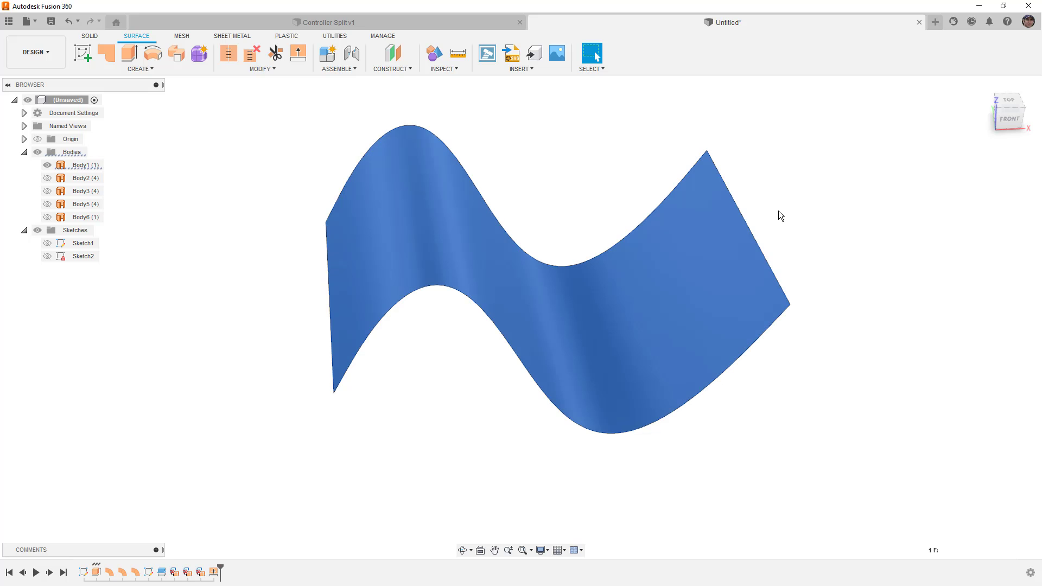
{"action": "left_click", "coordinate": [784, 317]}
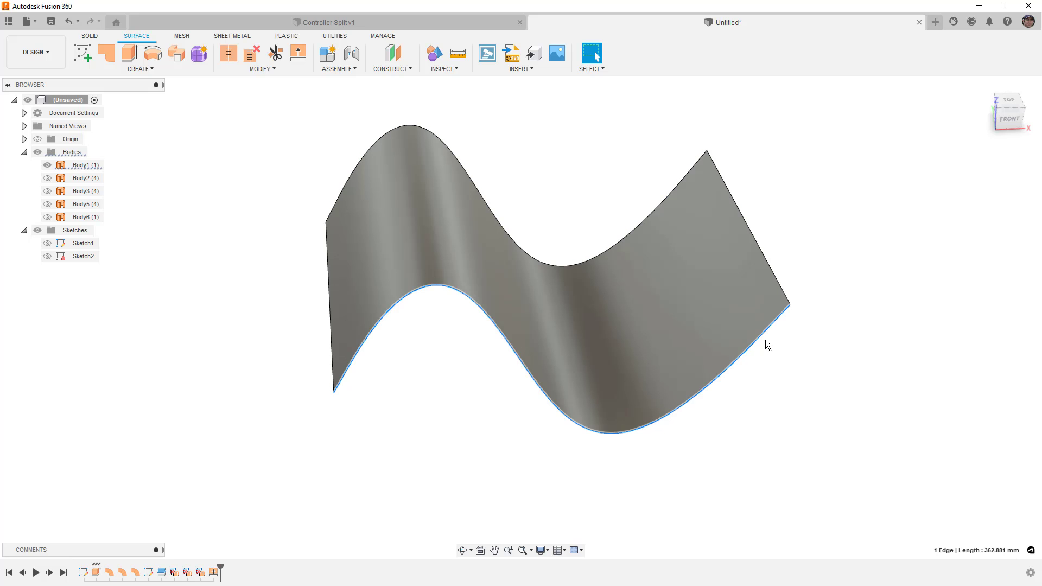
{"action": "left_click", "coordinate": [698, 160]}
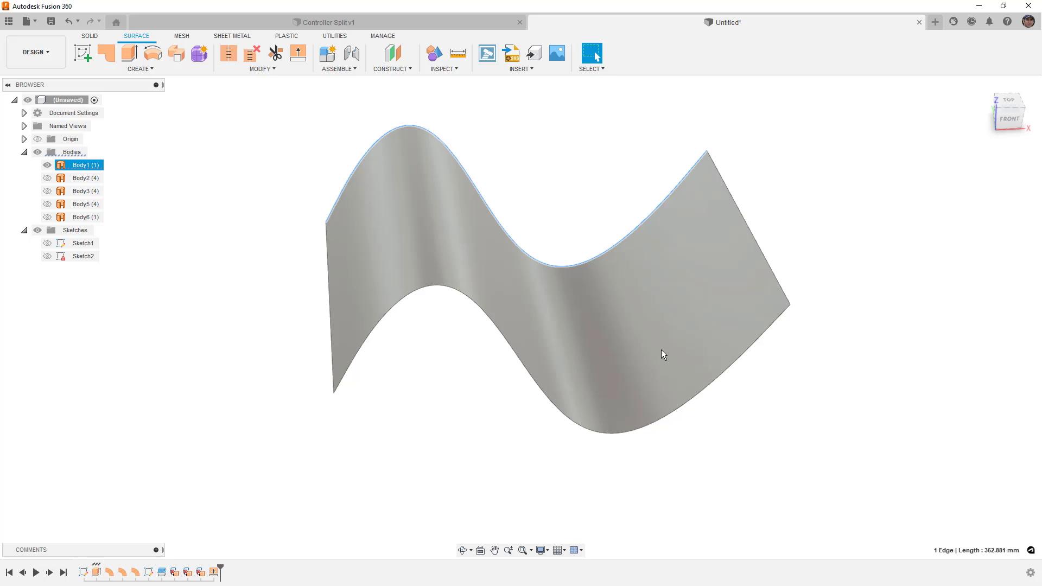
{"action": "left_click", "coordinate": [474, 465]}
Step: Extend all four outer edges of Body1 a short distance using the Perpendicular type
{"action": "left_click", "coordinate": [298, 53]}
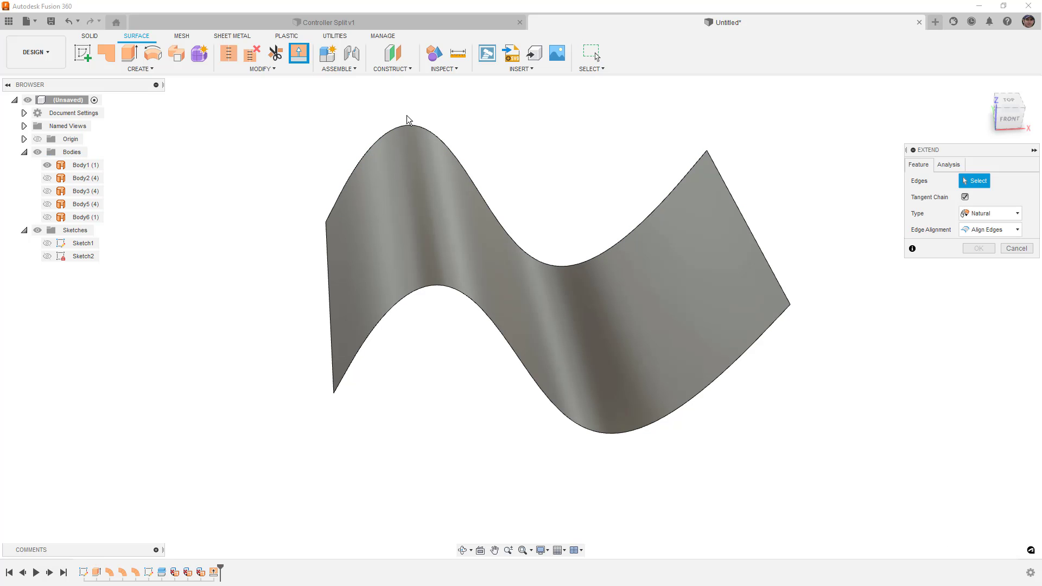
{"action": "left_click", "coordinate": [776, 325]}
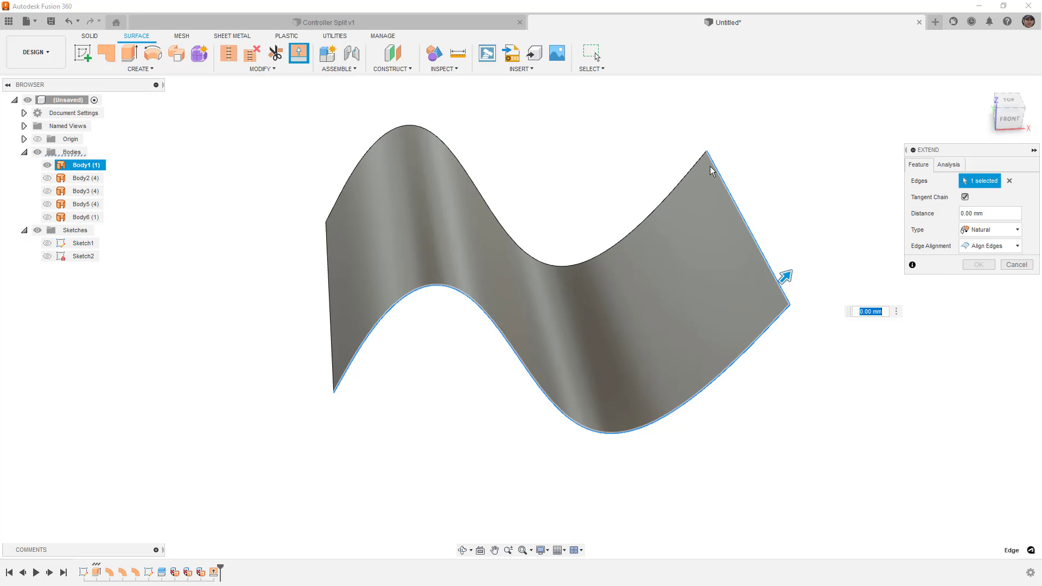
{"action": "left_click", "coordinate": [330, 239]}
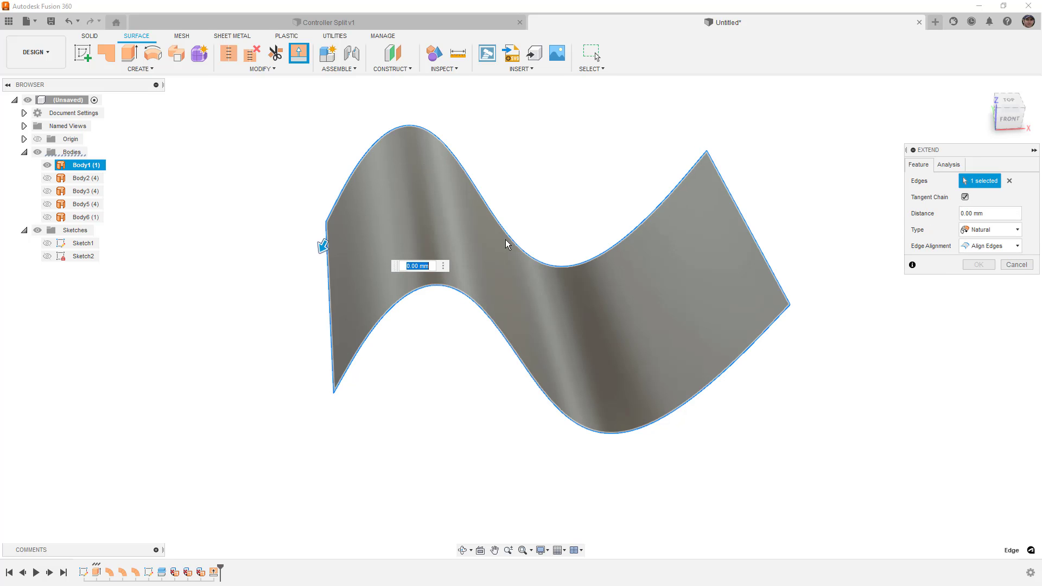
{"action": "left_click", "coordinate": [989, 233]}
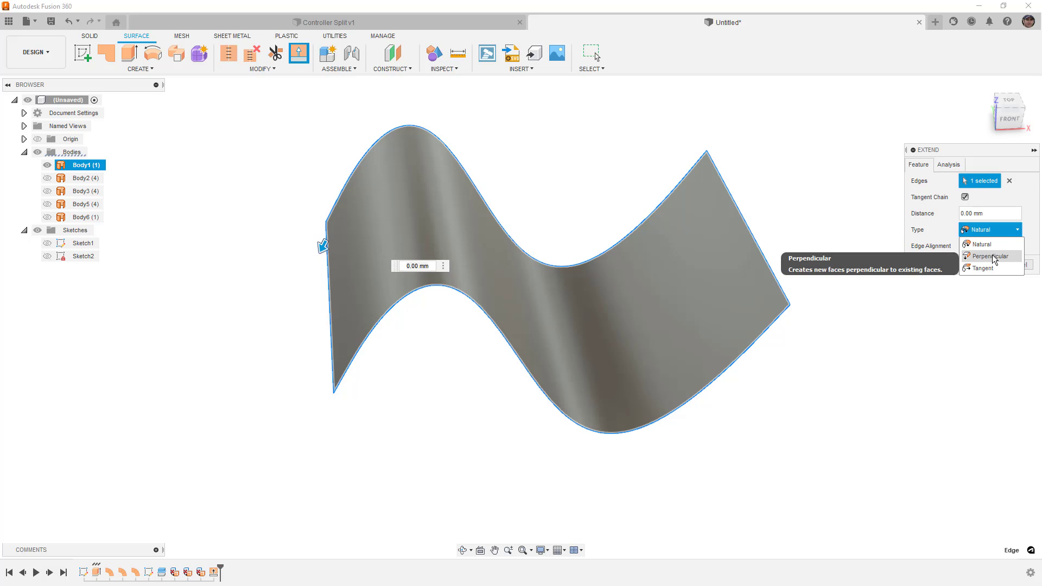
{"action": "left_click", "coordinate": [991, 256]}
{"action": "left_click_drag", "start_coordinate": [314, 234], "coordinate": [300, 230]}
{"action": "key", "text": "Return"}
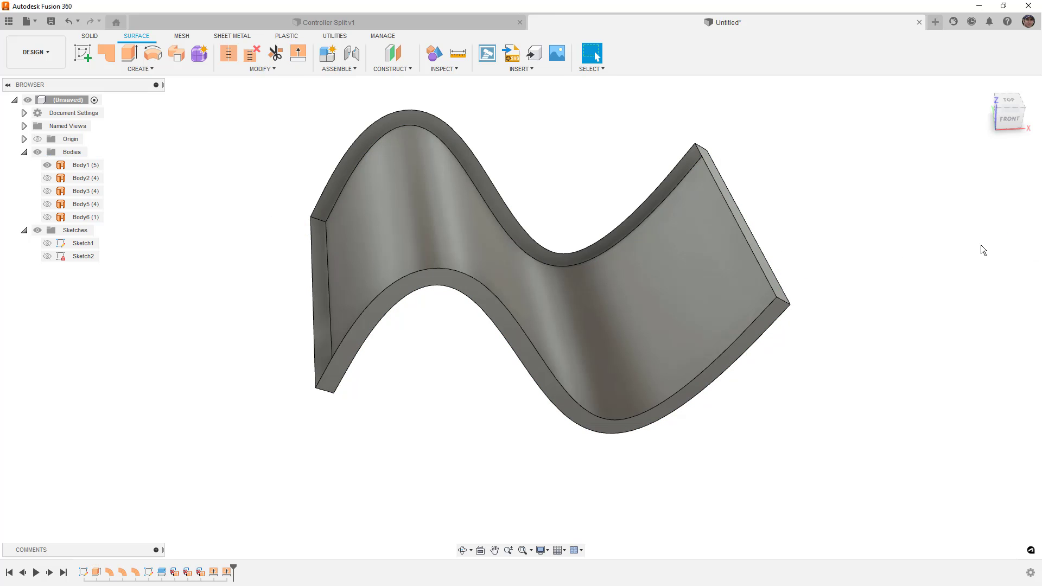
Step: Unstitch the five-face Body1 into separate surface bodies with Chain Selection enabled
{"action": "left_click", "coordinate": [98, 165]}
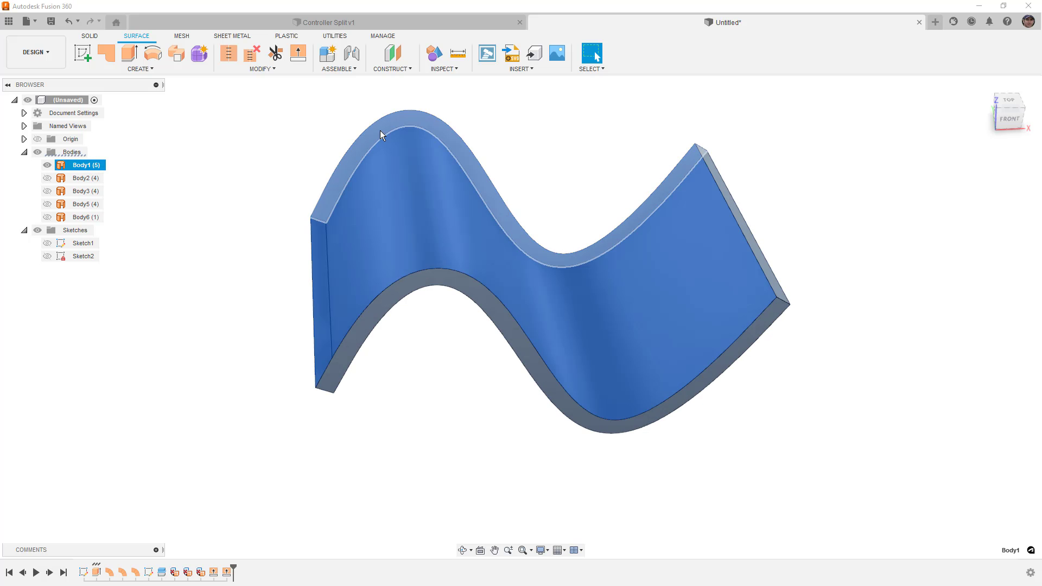
{"action": "key", "text": "Escape"}
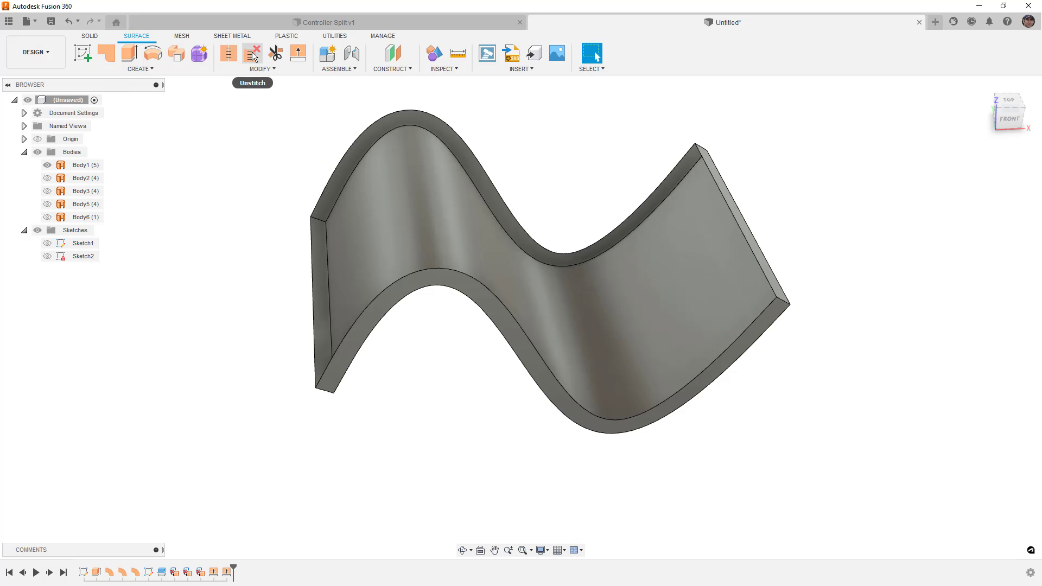
{"action": "left_click", "coordinate": [252, 53]}
{"action": "left_click", "coordinate": [415, 116]}
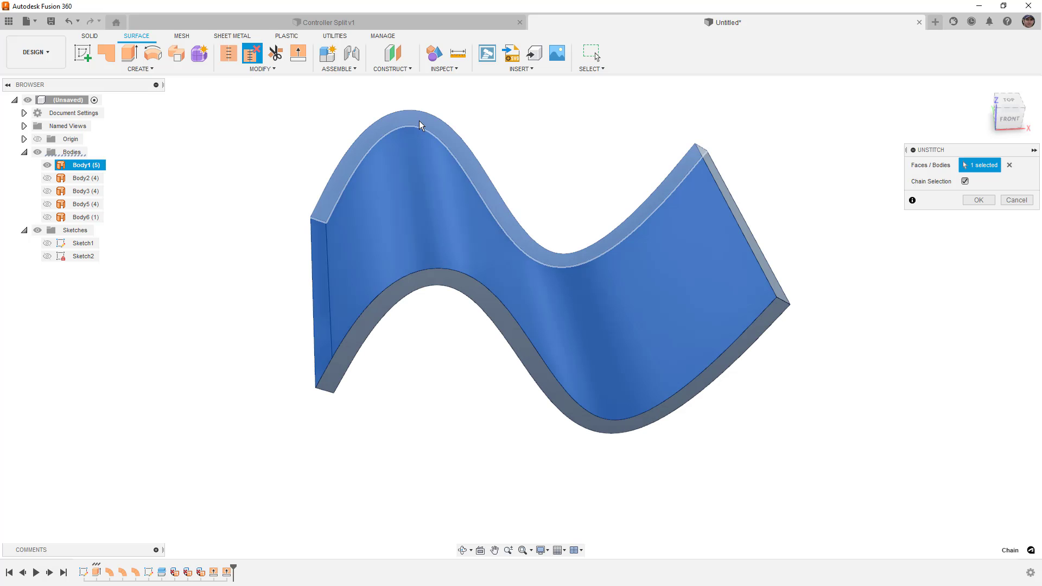
{"action": "left_click", "coordinate": [979, 200]}
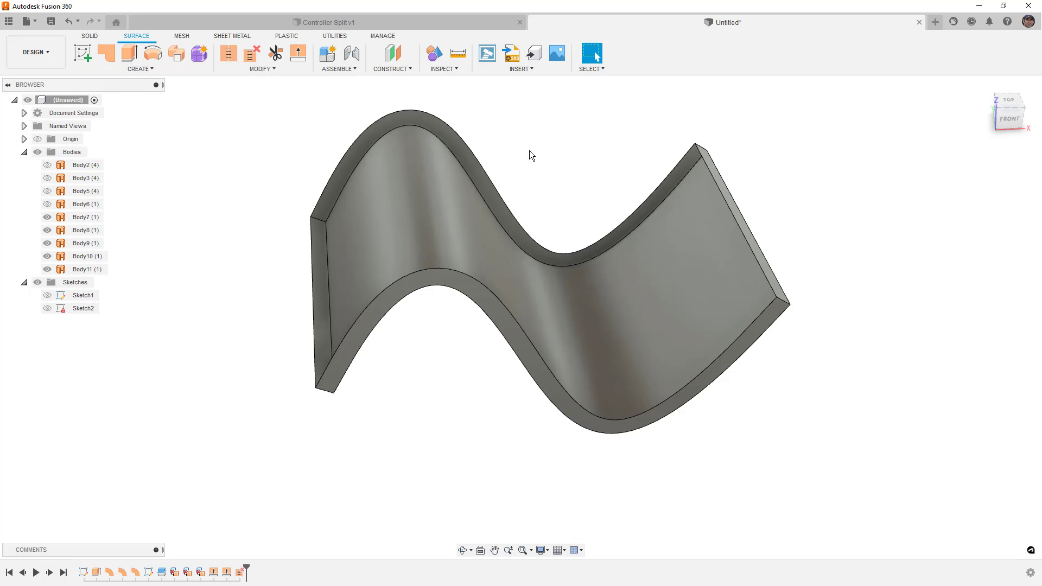
Step: Switch to the Controller Split v1 document and open its form feature for editing
{"action": "left_click", "coordinate": [457, 24]}
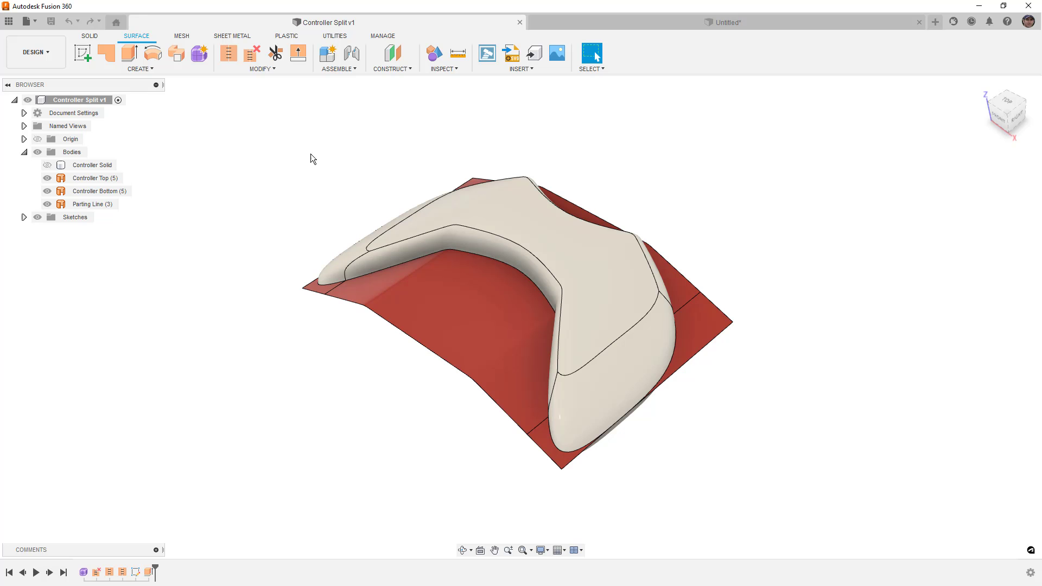
{"action": "double_click", "coordinate": [84, 572]}
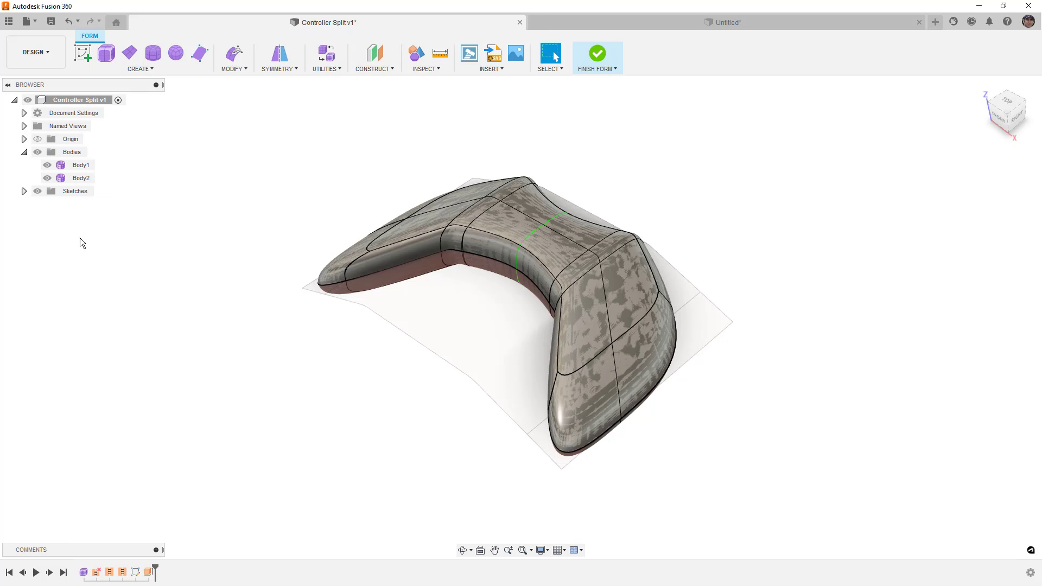
Step: Identify Body1 and Body2 in the form, and finish the form edit
{"action": "left_click", "coordinate": [77, 171]}
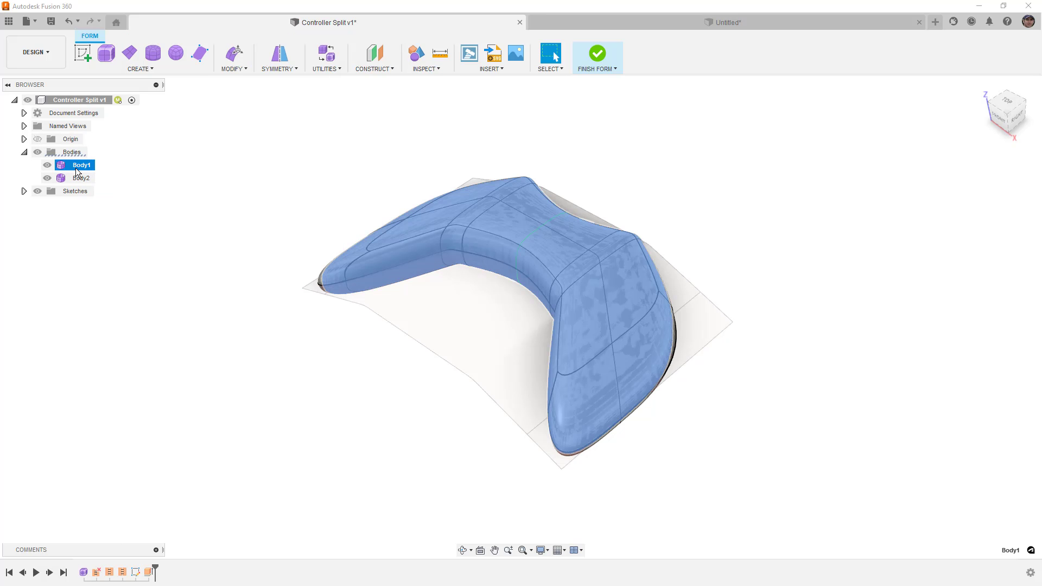
{"action": "left_click", "coordinate": [78, 180]}
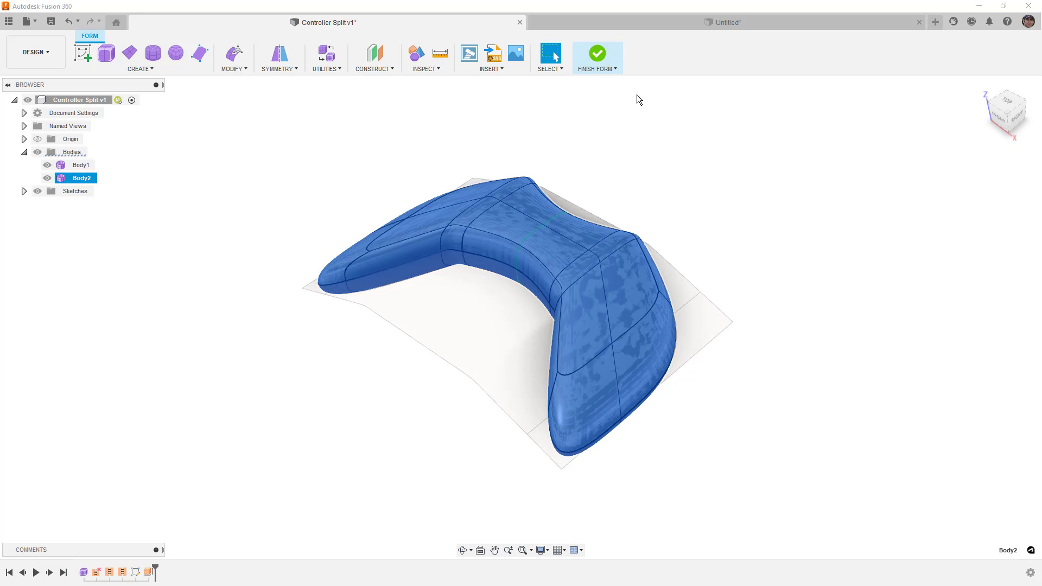
{"action": "left_click", "coordinate": [597, 54]}
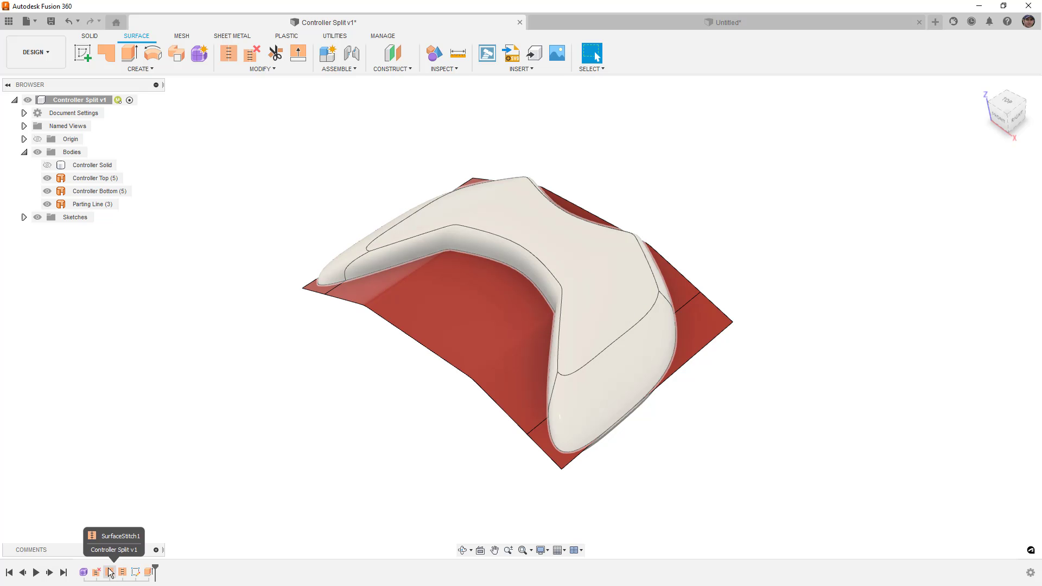
Step: Hide the Controller Bottom and Parting Line bodies, and inspect the Controller Top surface from beneath and from the front
{"action": "left_click", "coordinate": [47, 191]}
{"action": "middle_click_drag", "start_coordinate": [238, 308], "coordinate": [326, 320], "text": "shift"}
{"action": "left_click", "coordinate": [47, 204]}
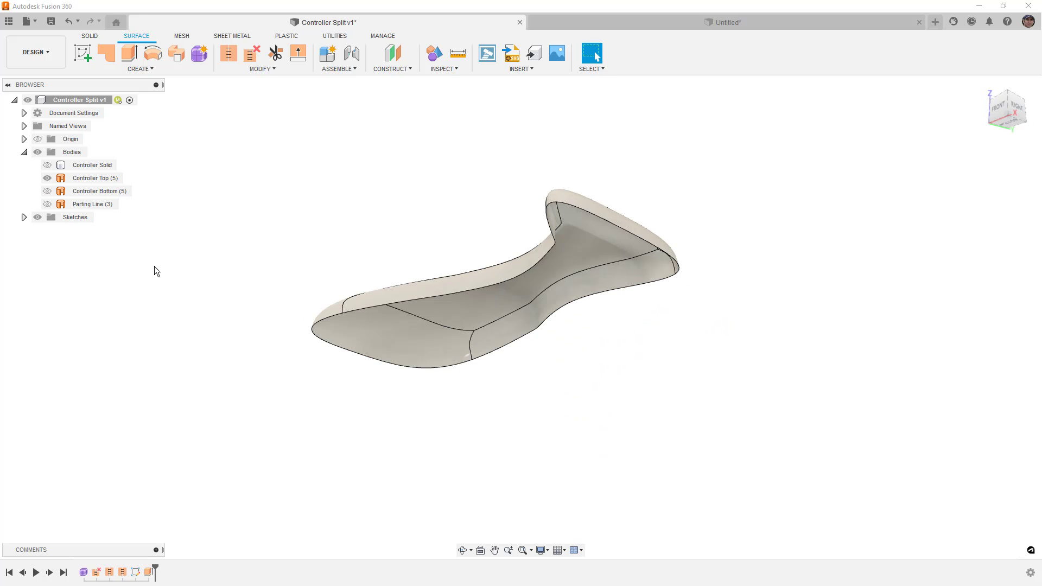
{"action": "middle_click_drag", "start_coordinate": [195, 296], "coordinate": [279, 318], "text": "shift"}
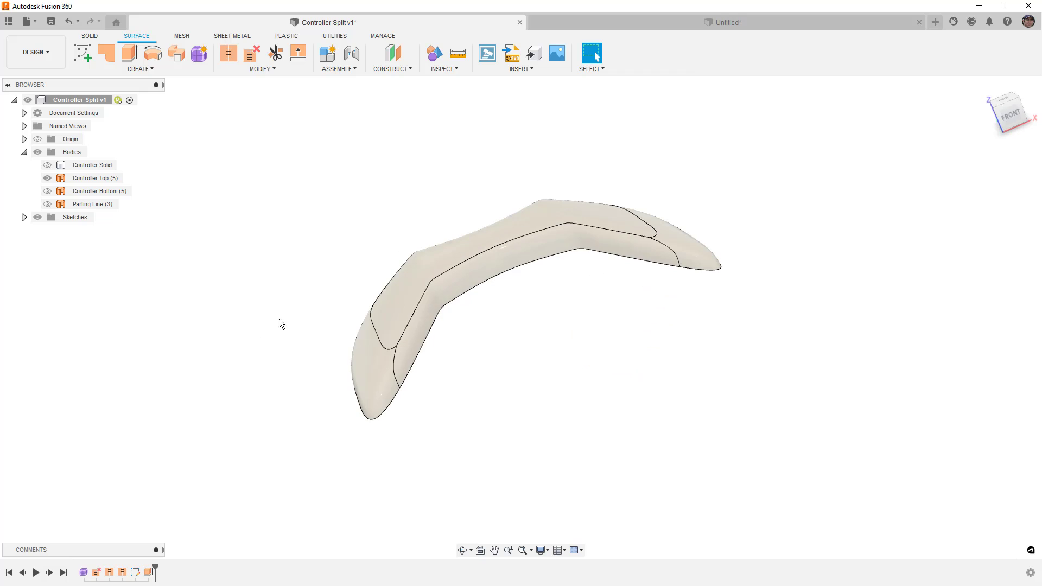
{"action": "left_click", "coordinate": [1007, 119]}
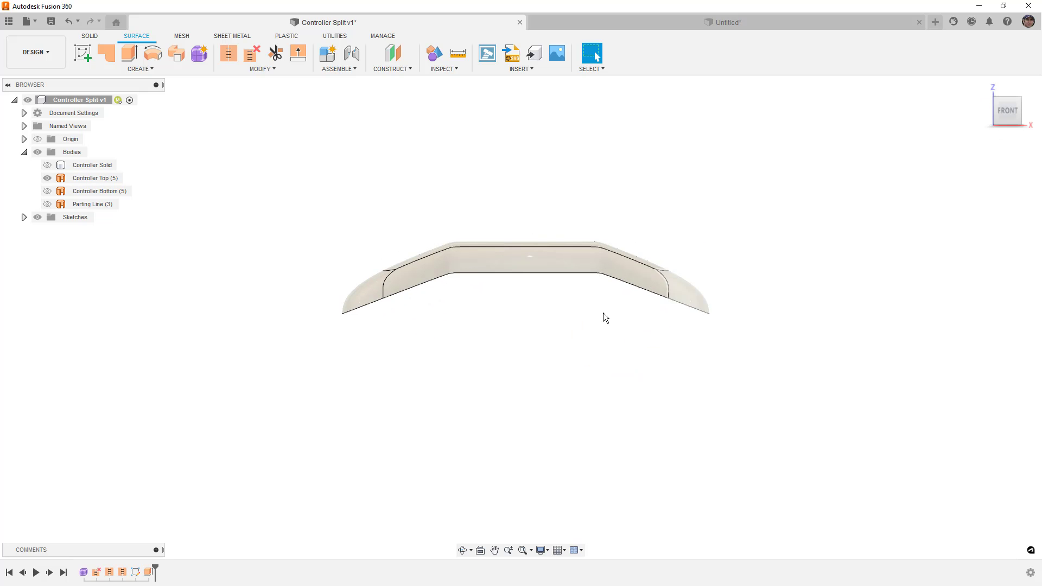
Step: Show the Parting Line surface again and compare it with the lower edge of Controller Top
{"action": "left_click", "coordinate": [47, 204]}
{"action": "middle_click_drag", "start_coordinate": [238, 283], "coordinate": [269, 338], "text": "shift"}
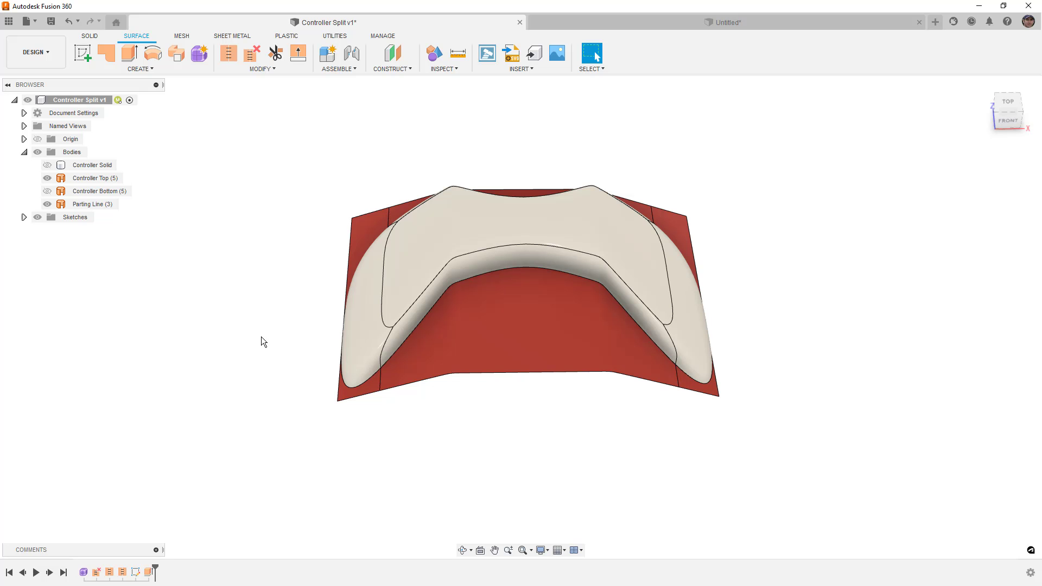
{"action": "left_click", "coordinate": [47, 205]}
{"action": "mouse_move", "coordinate": [419, 412]}
{"action": "middle_mouse_down", "text": "shift"}
{"action": "mouse_move", "coordinate": [419, 332]}
{"action": "mouse_move", "coordinate": [412, 415]}
{"action": "middle_mouse_up", "text": "shift"}
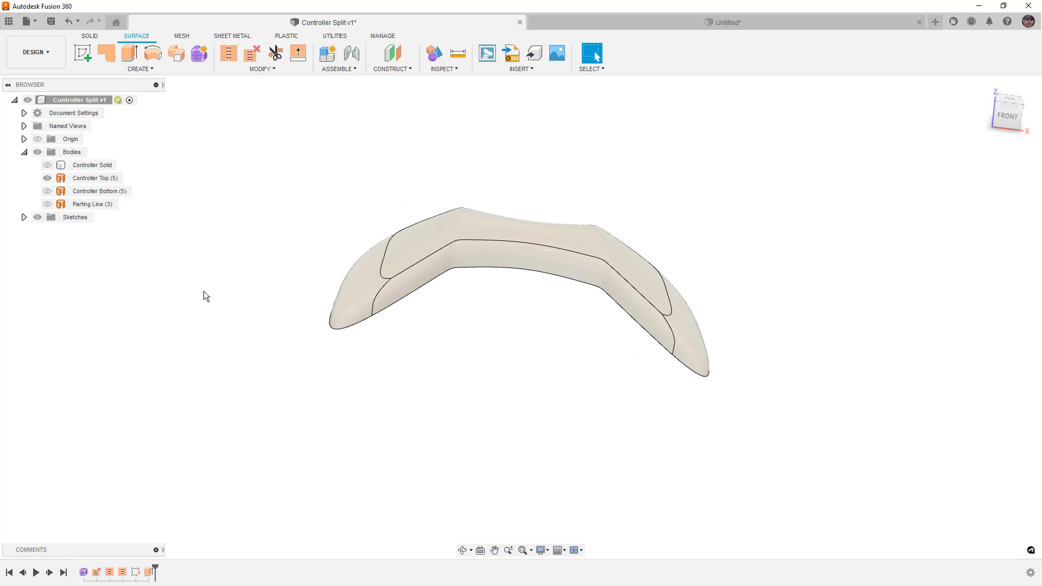
{"action": "left_click", "coordinate": [48, 204]}
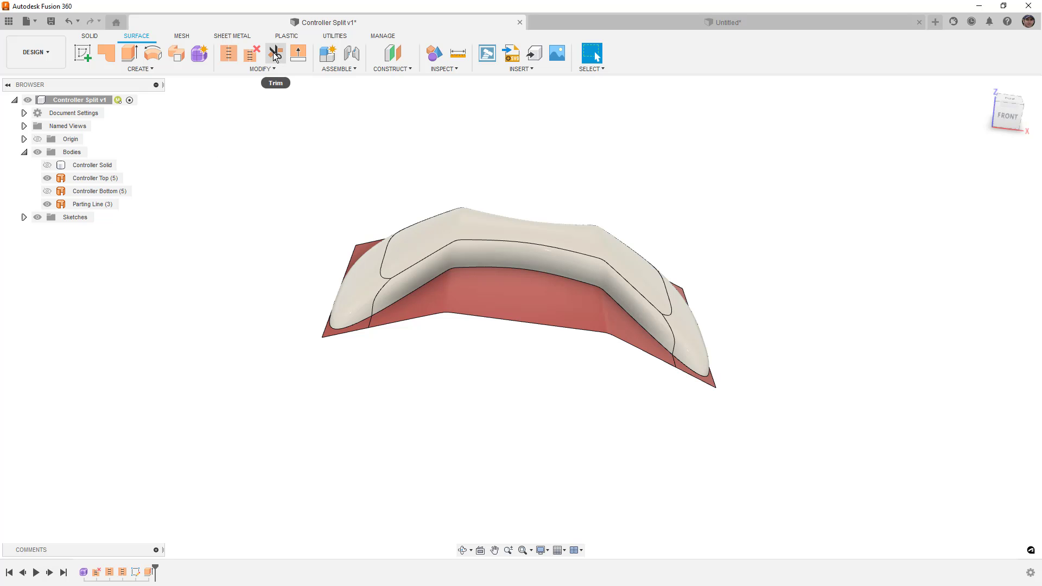
Step: Duplicate the Parting Line body in place without moving it, and hide the copy
{"action": "left_click", "coordinate": [106, 204]}
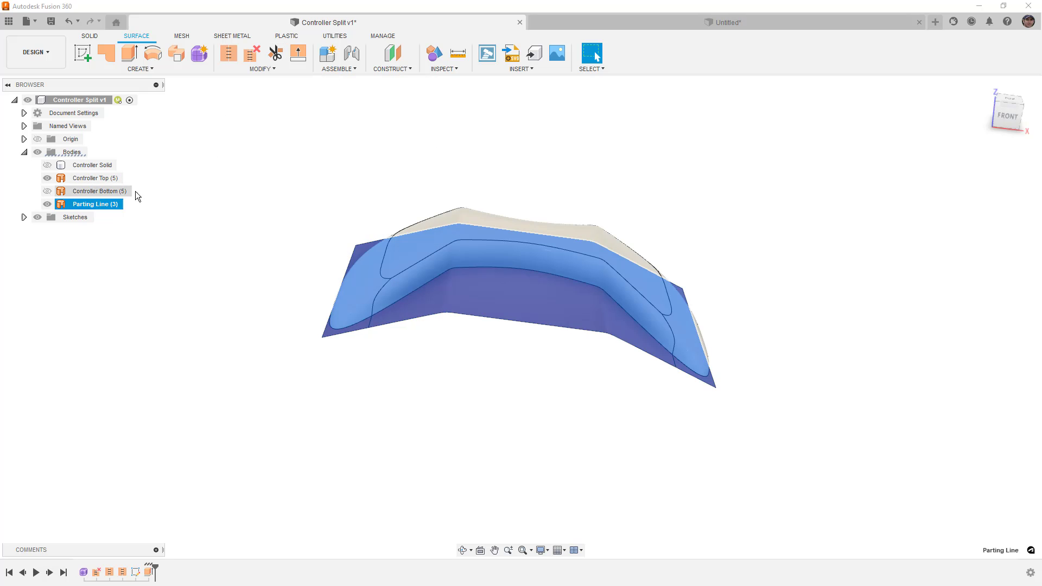
{"action": "key", "text": "ctrl+v"}
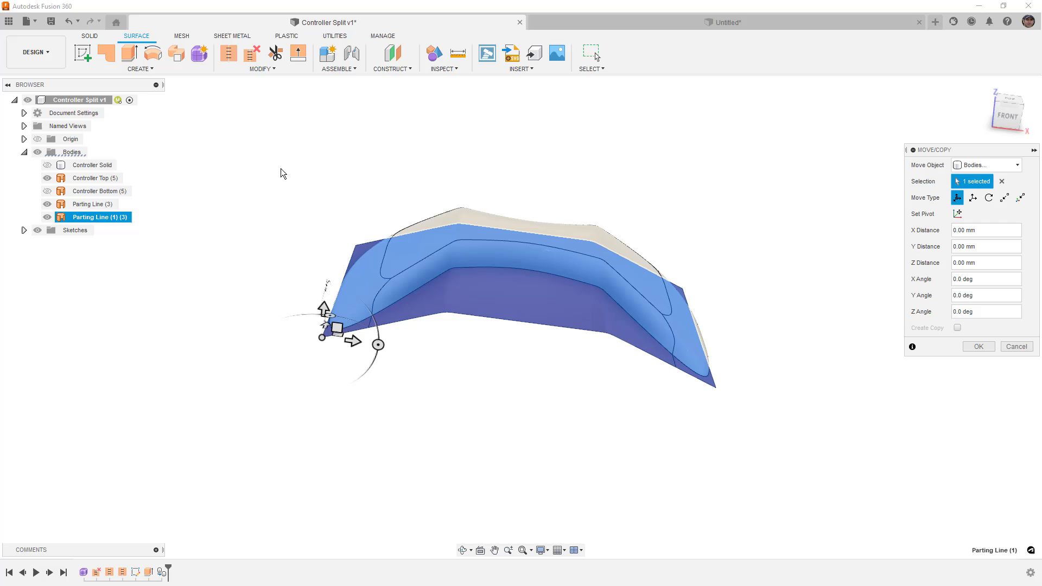
{"action": "left_click", "coordinate": [977, 347]}
{"action": "left_click", "coordinate": [47, 216]}
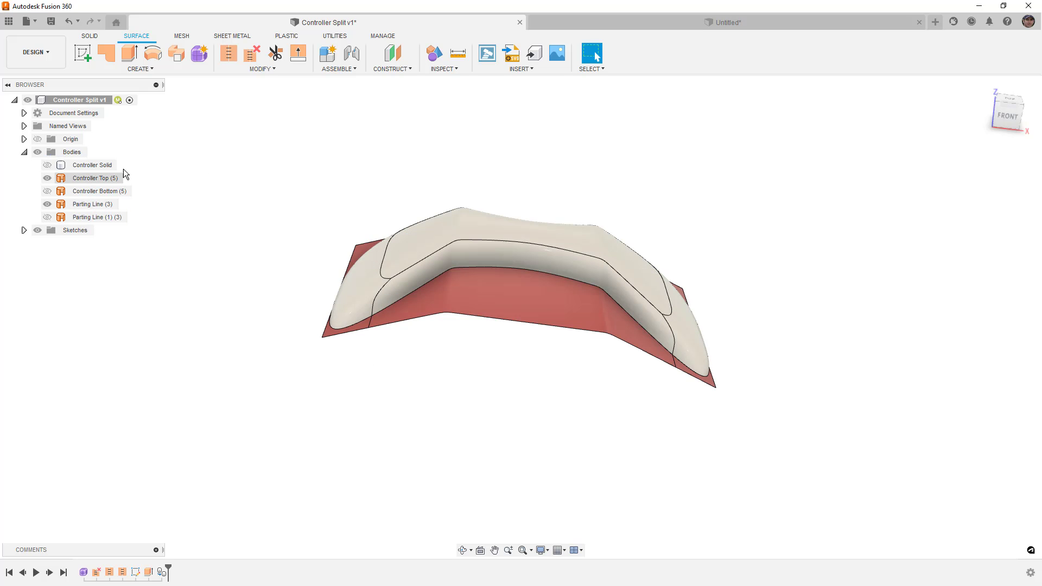
Step: Trim away the Parting Line surface outside the controller outline using Controller Top as the trim tool, and check the result from beneath
{"action": "left_click", "coordinate": [275, 53]}
{"action": "left_click", "coordinate": [482, 249]}
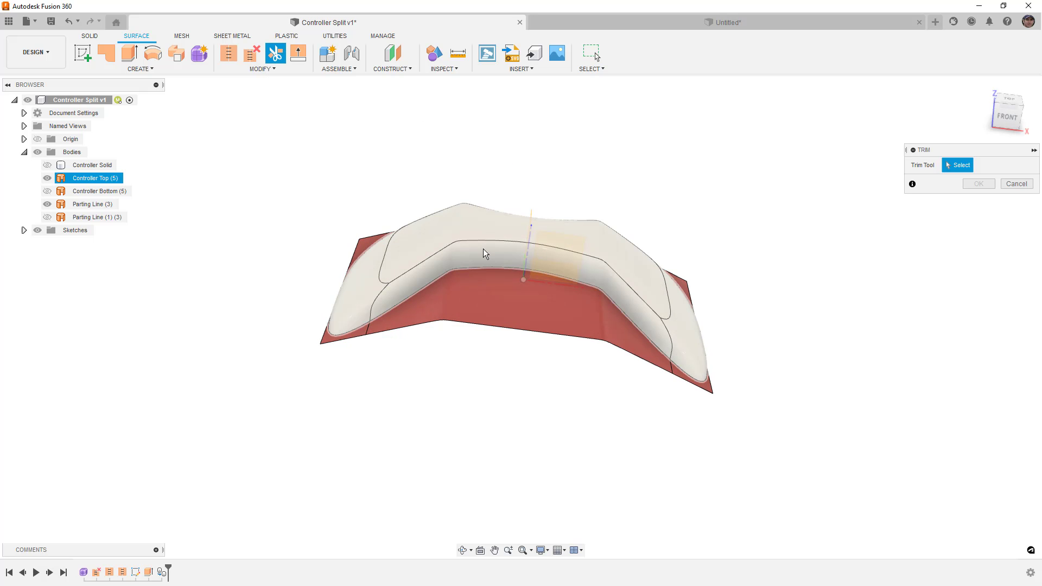
{"action": "middle_click_drag", "start_coordinate": [767, 211], "coordinate": [756, 239], "text": "shift"}
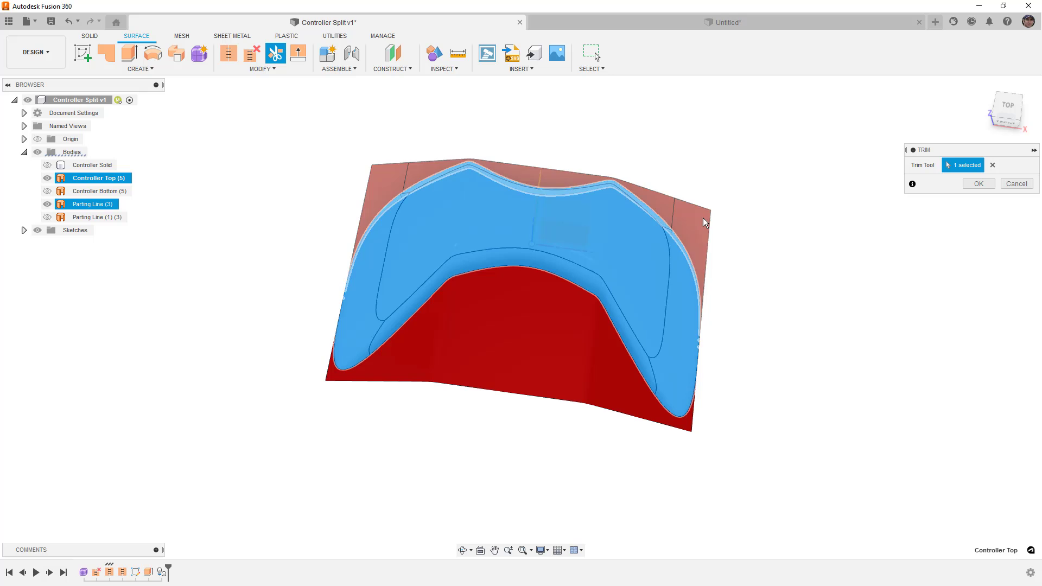
{"action": "left_click", "coordinate": [978, 183]}
{"action": "middle_click_drag", "start_coordinate": [820, 335], "coordinate": [826, 248], "text": "shift"}
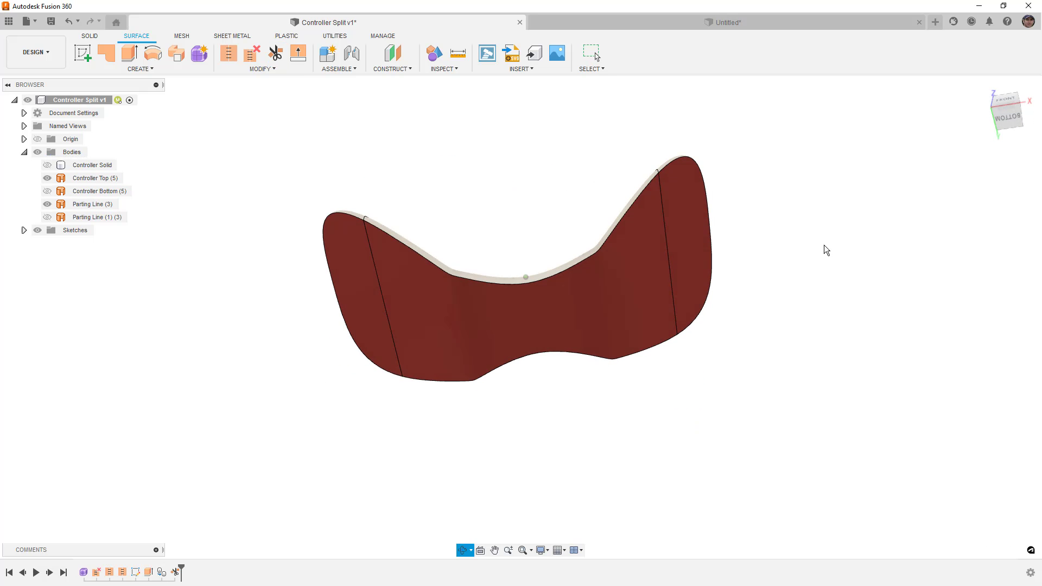
{"action": "left_click", "coordinate": [650, 270]}
{"action": "left_click", "coordinate": [802, 210]}
{"action": "middle_click_drag", "start_coordinate": [821, 191], "coordinate": [816, 252], "text": "shift"}
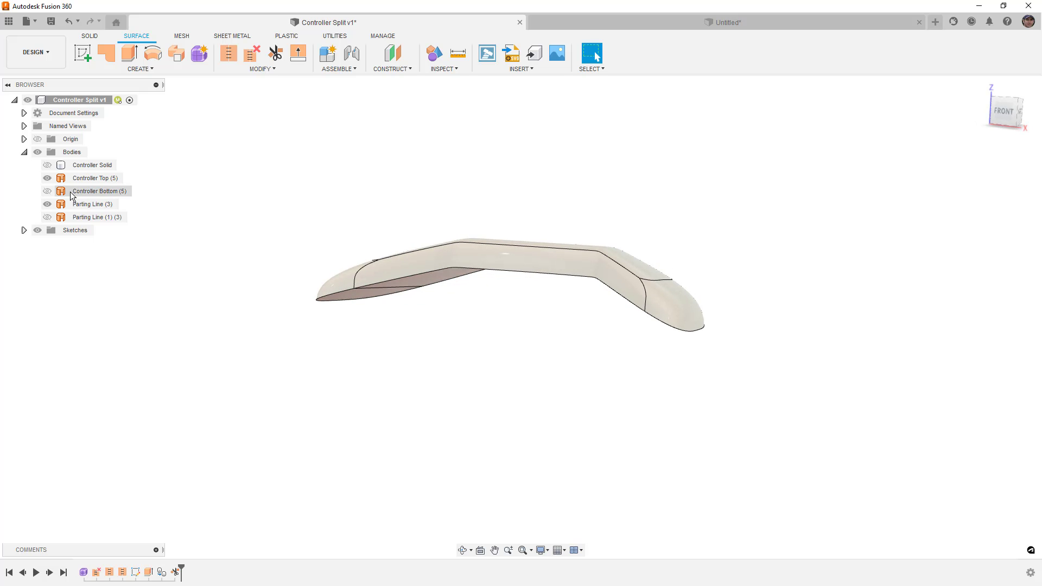
Step: Hide the trimmed Parting Line and start a Direction-type Ruled surface from Controller Top's open lower edge chain
{"action": "left_click", "coordinate": [47, 204]}
{"action": "middle_click_drag", "start_coordinate": [491, 377], "coordinate": [373, 204], "text": "shift"}
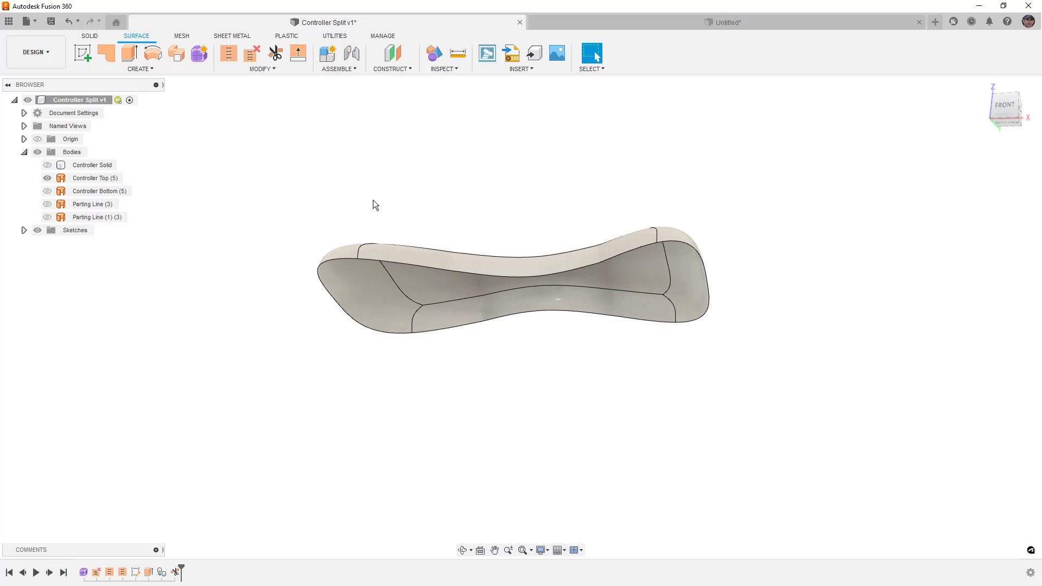
{"action": "left_click", "coordinate": [186, 68]}
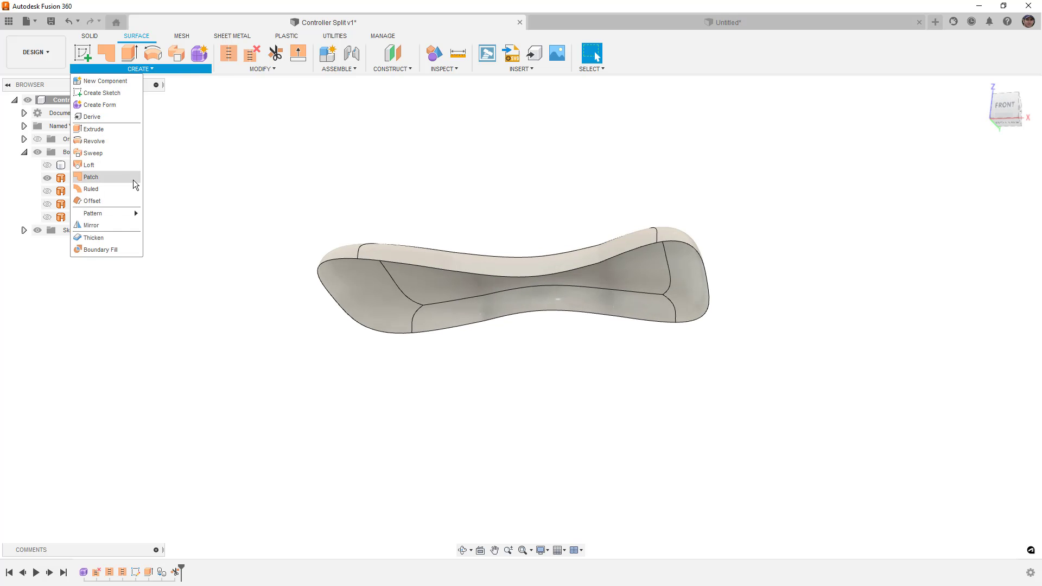
{"action": "left_click", "coordinate": [128, 189]}
{"action": "left_click", "coordinate": [409, 264]}
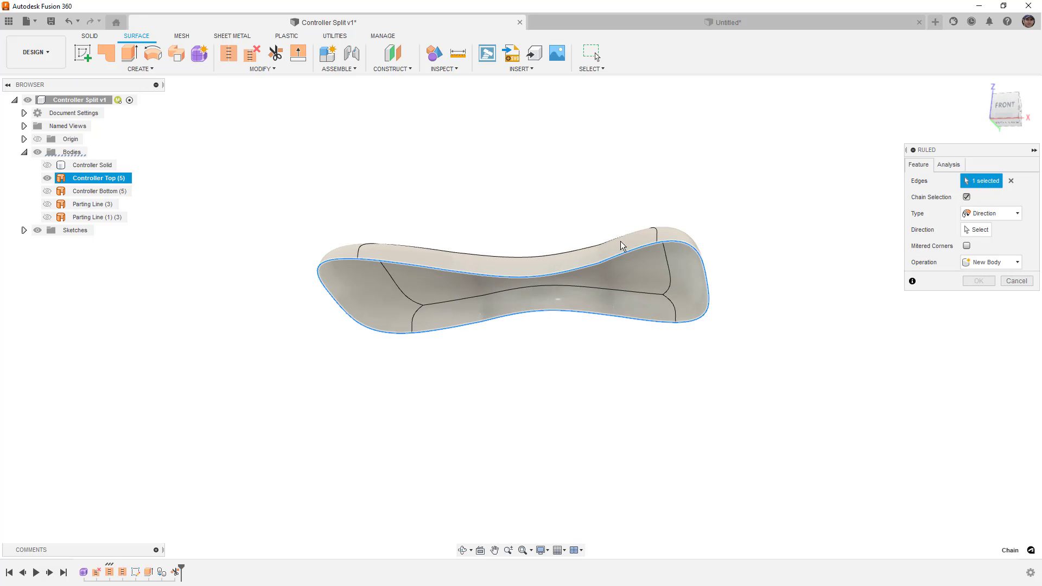
{"action": "middle_click_drag", "start_coordinate": [620, 241], "coordinate": [725, 213], "text": "shift"}
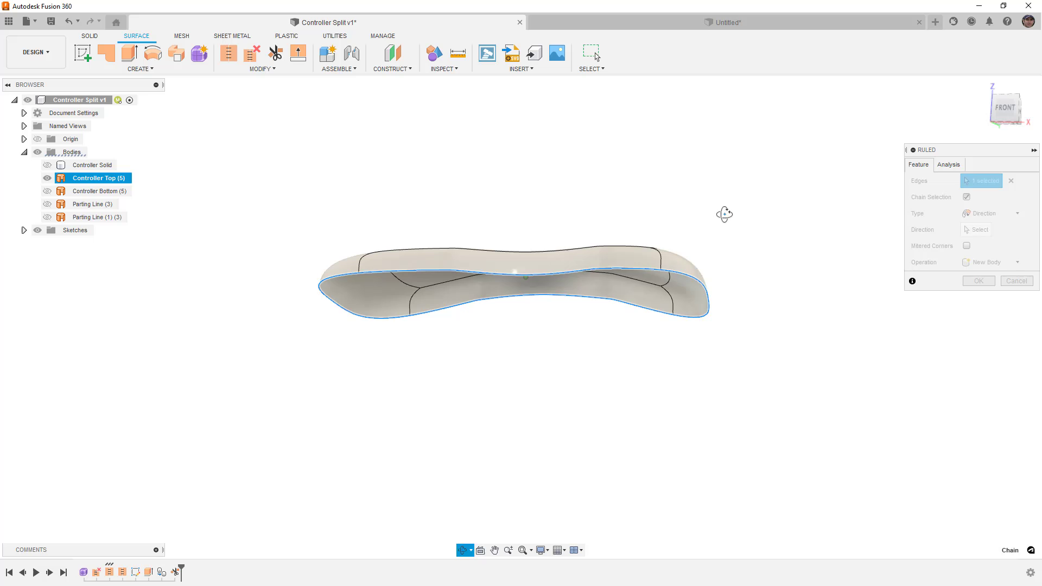
Step: Try the vertical front origin plane as the ruled surface's direction, and clear that selection
{"action": "left_click", "coordinate": [1006, 108]}
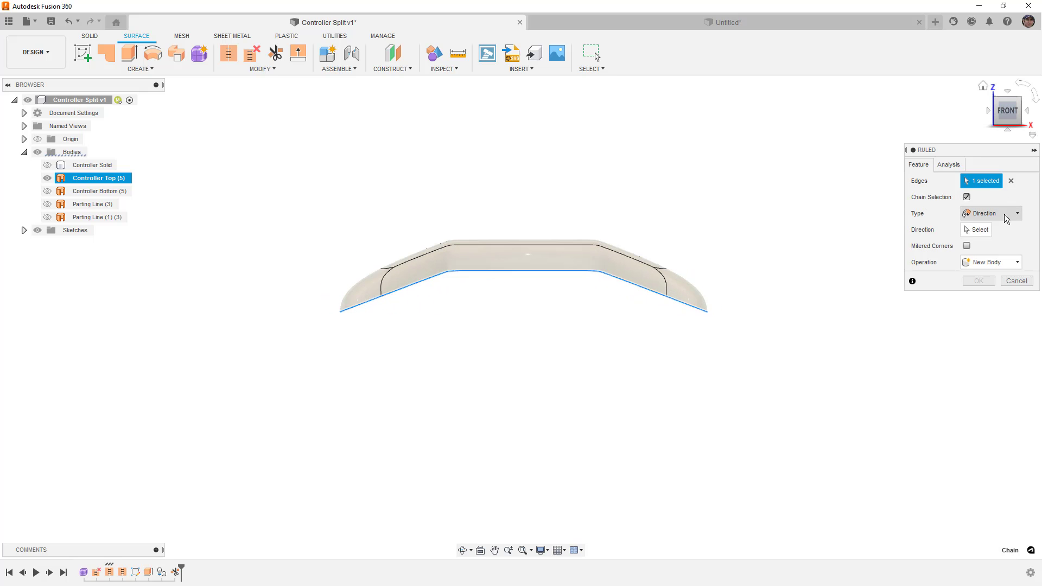
{"action": "left_click", "coordinate": [974, 230]}
{"action": "middle_click_drag", "start_coordinate": [814, 244], "coordinate": [774, 270], "text": "shift"}
{"action": "left_click", "coordinate": [571, 287]}
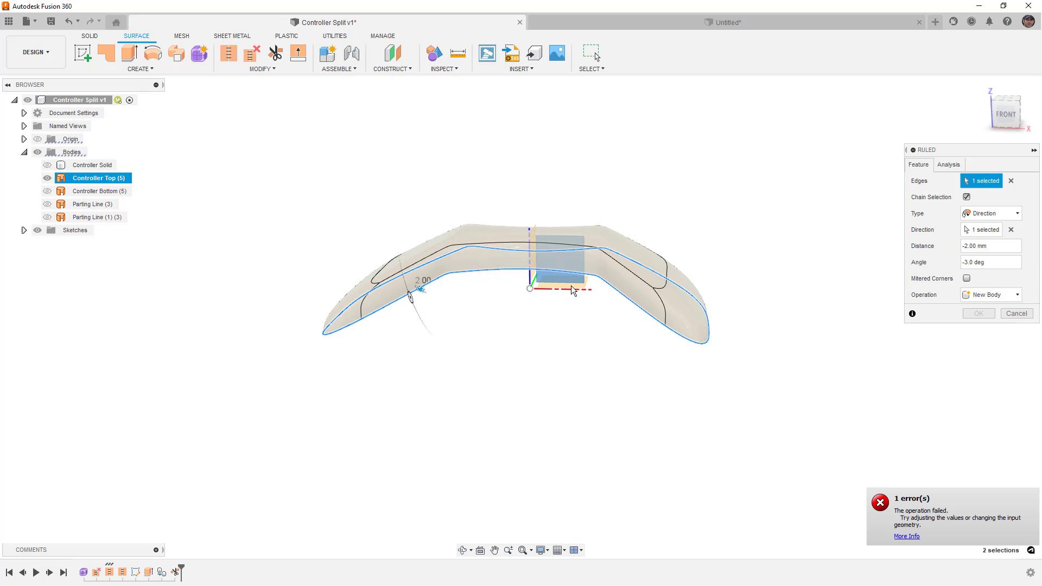
{"action": "left_click", "coordinate": [1010, 229]}
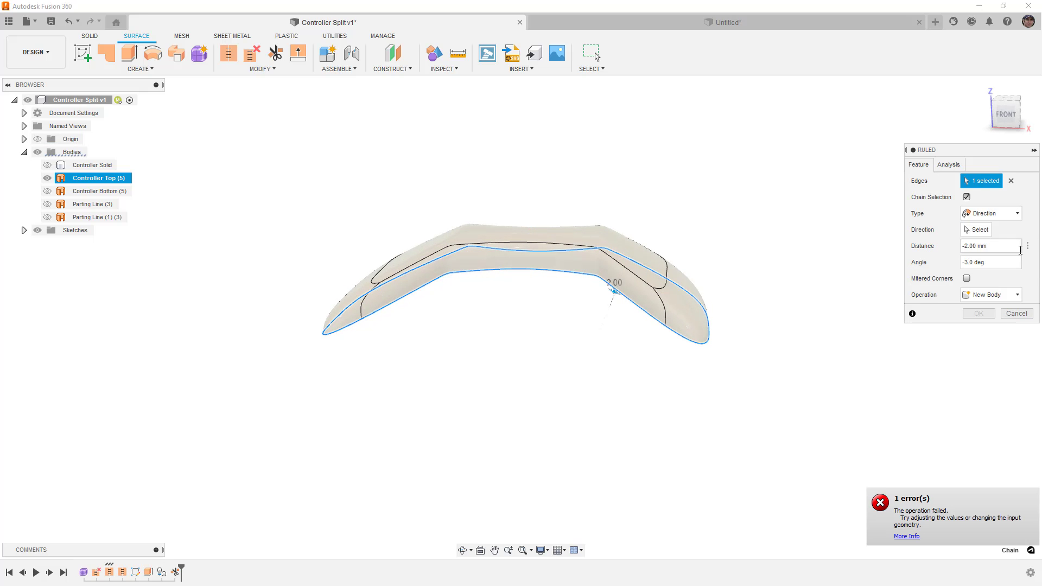
Step: Create the ruled surface as a new body using the horizontal origin plane as direction, with -2 mm distance and 0 deg angle
{"action": "left_click", "coordinate": [977, 229]}
{"action": "scroll", "coordinate": [597, 286], "scroll_direction": "up", "scroll_amount": 3}
{"action": "left_click", "coordinate": [532, 285]}
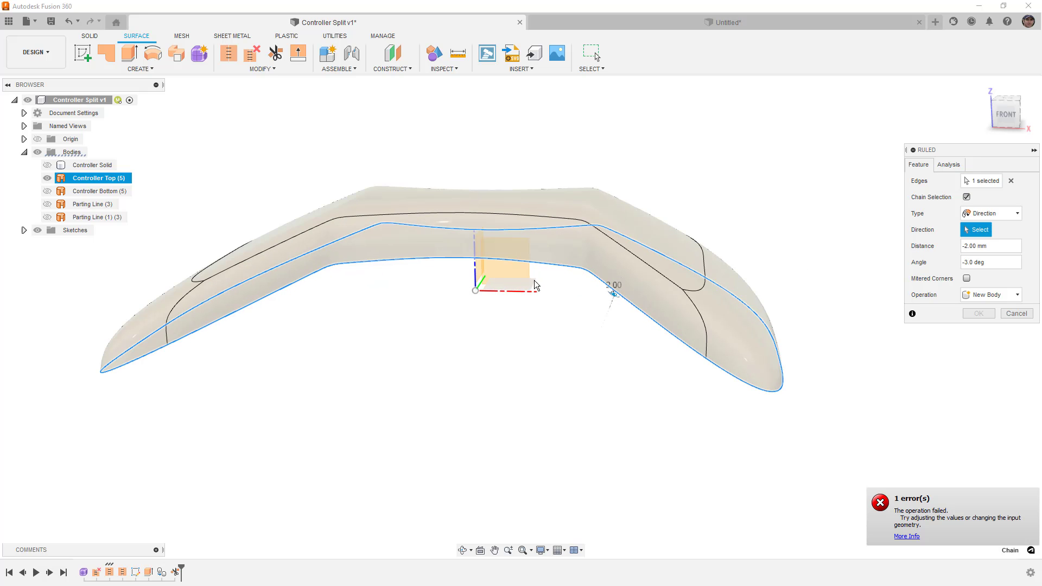
{"action": "scroll", "coordinate": [539, 332], "scroll_direction": "down", "scroll_amount": 4}
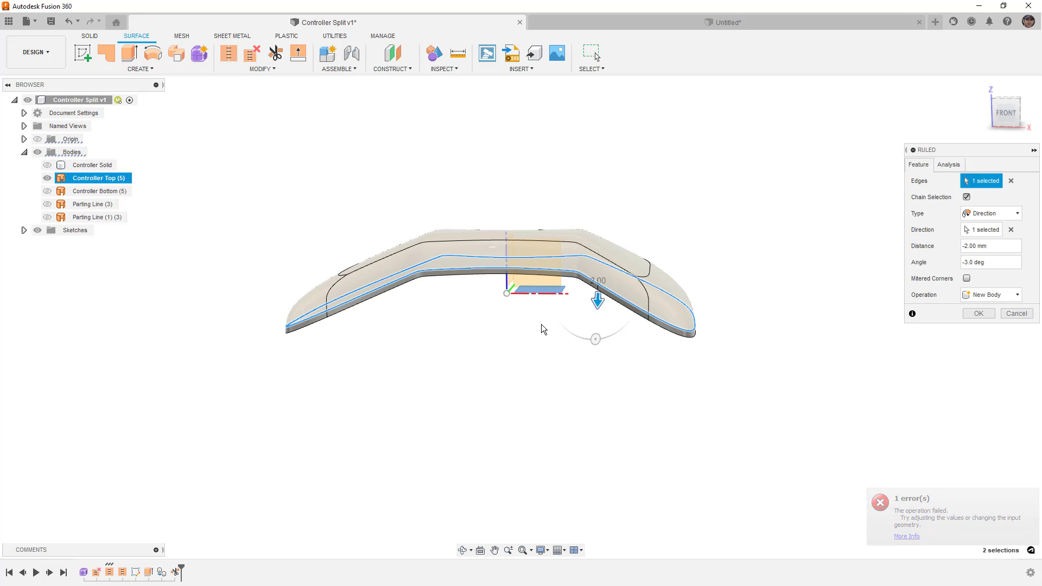
{"action": "left_click", "coordinate": [991, 262]}
{"action": "key", "text": "ctrl+a"}
{"action": "type", "text": "0"}
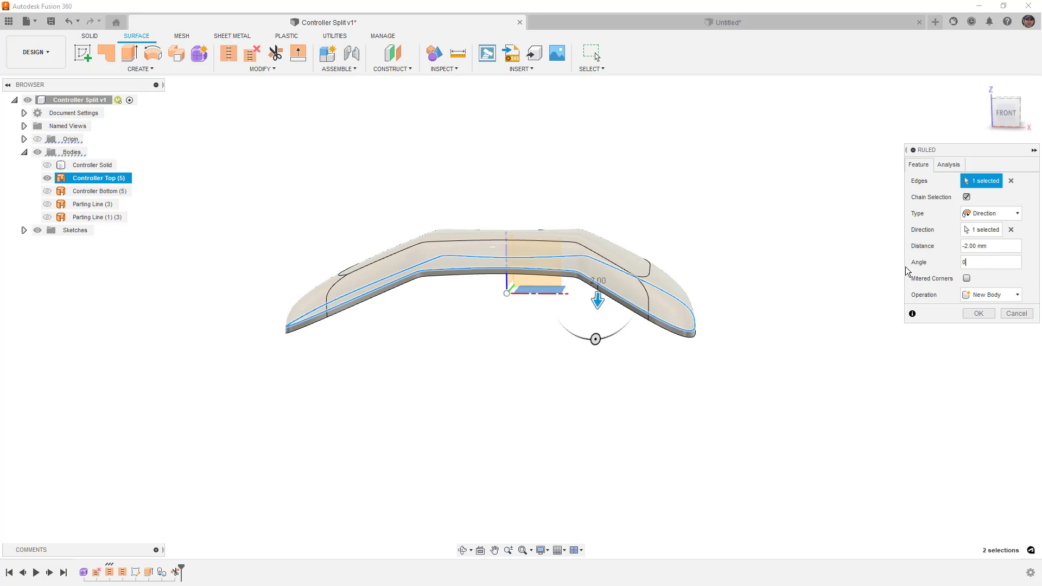
{"action": "left_click", "coordinate": [977, 314]}
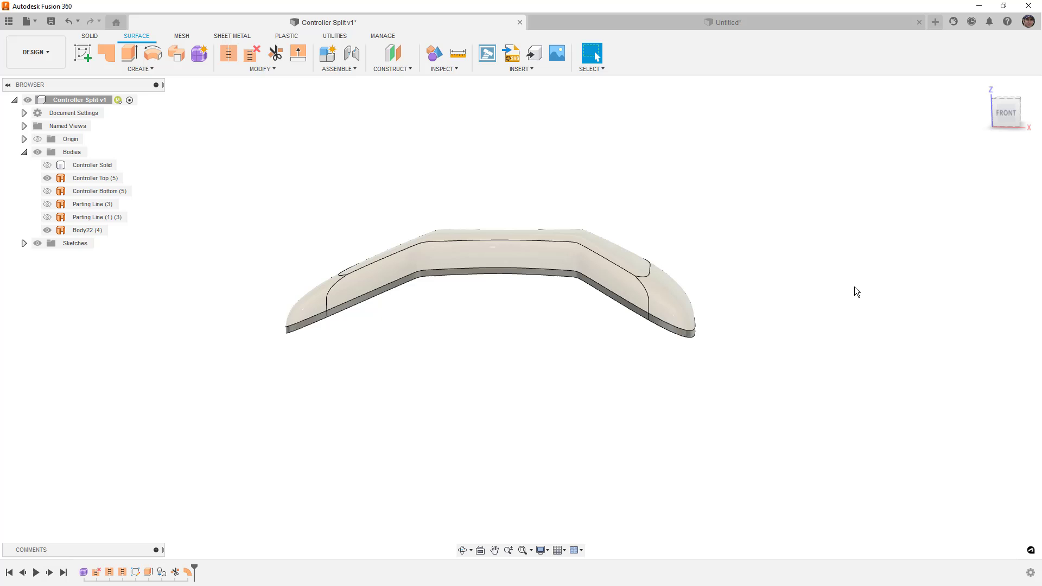
Step: Hide Controller Top, show the trimmed Parting Line, and inspect it together with the ruled wall from beneath
{"action": "left_click", "coordinate": [48, 178]}
{"action": "left_click", "coordinate": [47, 204]}
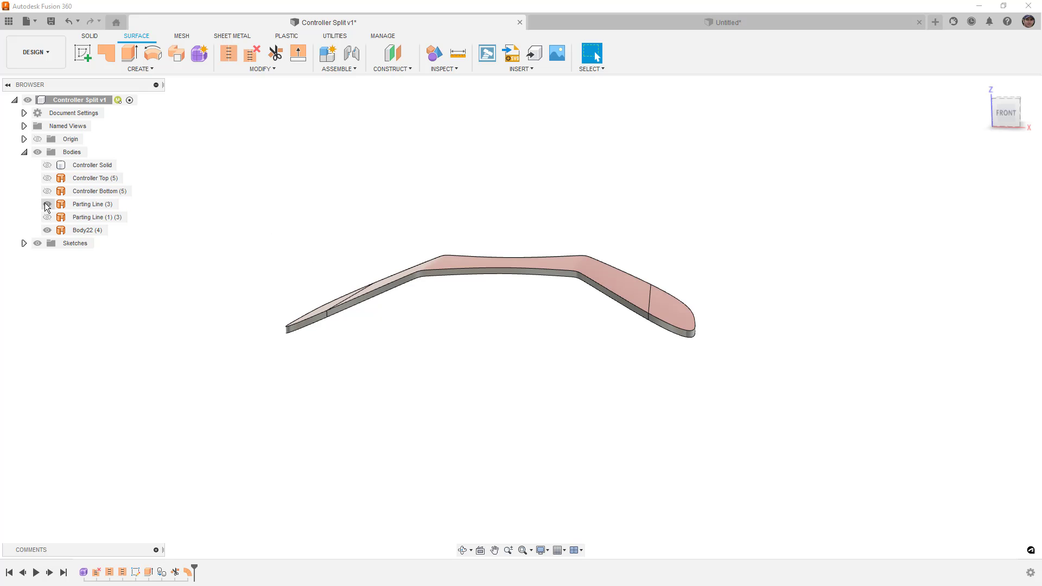
{"action": "middle_click_drag", "start_coordinate": [407, 172], "coordinate": [450, 187], "text": "shift"}
{"action": "left_click_drag", "start_coordinate": [453, 212], "coordinate": [446, 144]}
{"action": "key", "text": "Escape"}
{"action": "scroll", "coordinate": [600, 265], "scroll_direction": "up", "scroll_amount": 3}
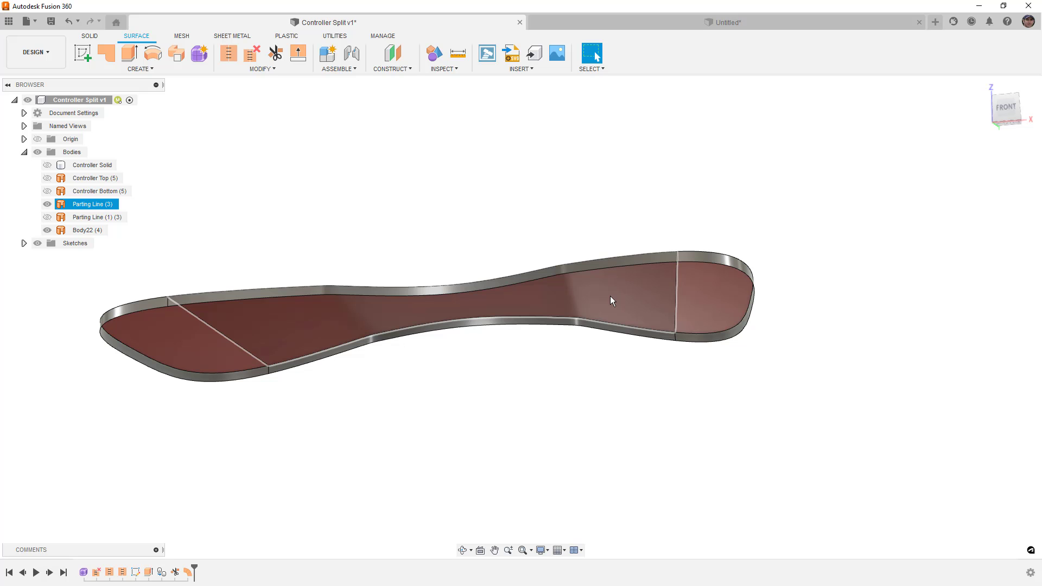
Step: Offset the whole ruled wall chain inward by 2 mm as a new body
{"action": "left_click", "coordinate": [198, 70]}
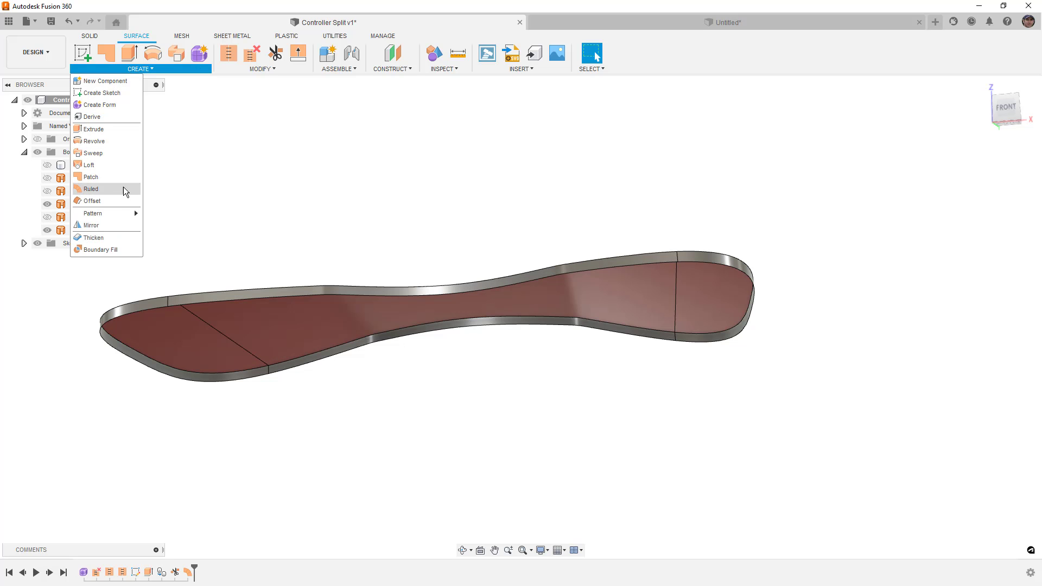
{"action": "left_click", "coordinate": [93, 201]}
{"action": "left_click", "coordinate": [211, 302]}
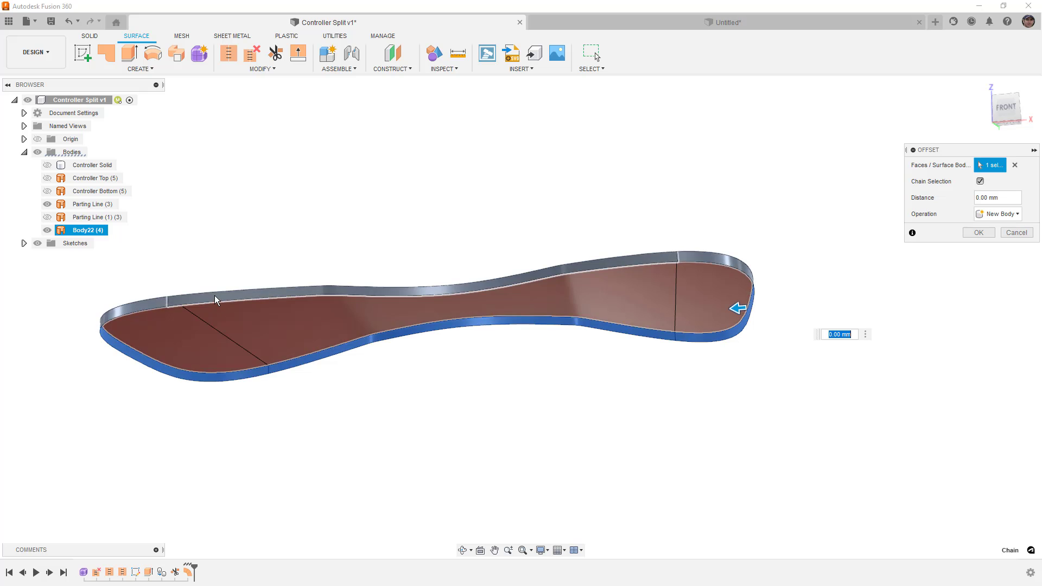
{"action": "type", "text": "2"}
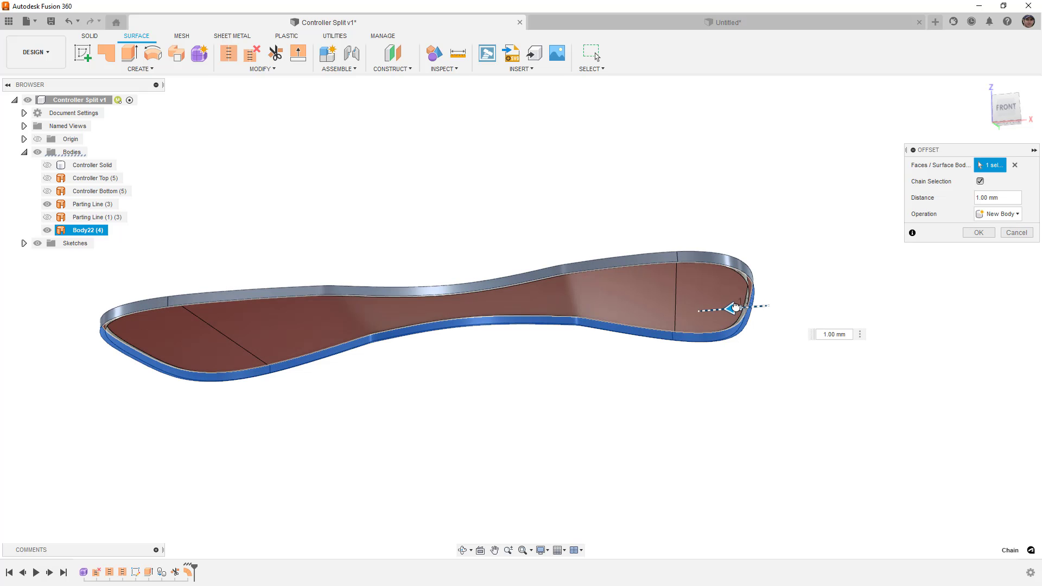
{"action": "left_click", "coordinate": [985, 236]}
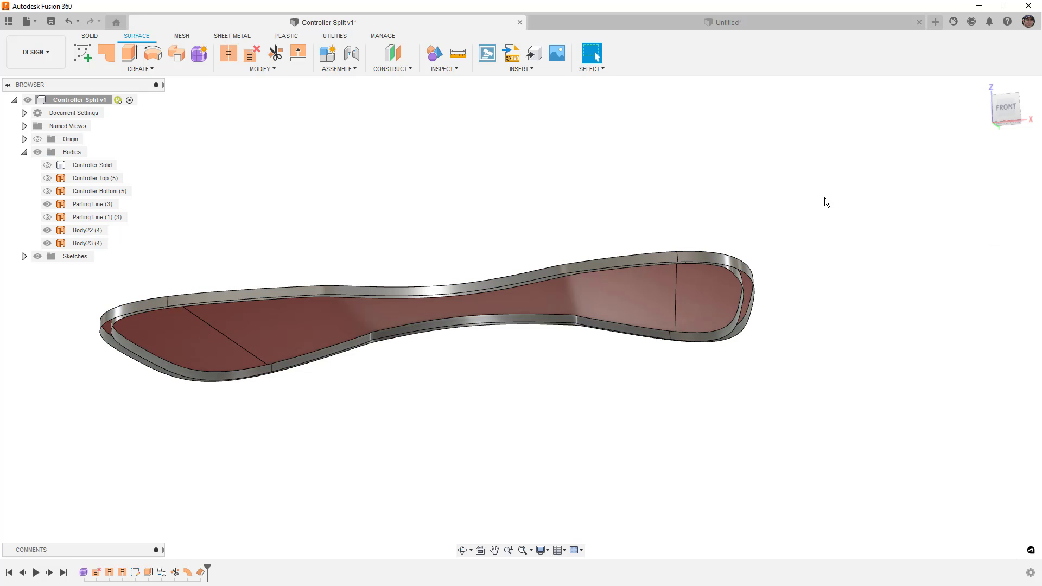
Step: Hide the original ruled wall Body22 and examine where the offset wall meets the Parting Line surface
{"action": "left_click", "coordinate": [48, 230]}
{"action": "middle_click_drag", "start_coordinate": [584, 161], "coordinate": [587, 187], "text": "shift"}
{"action": "key", "text": "Escape"}
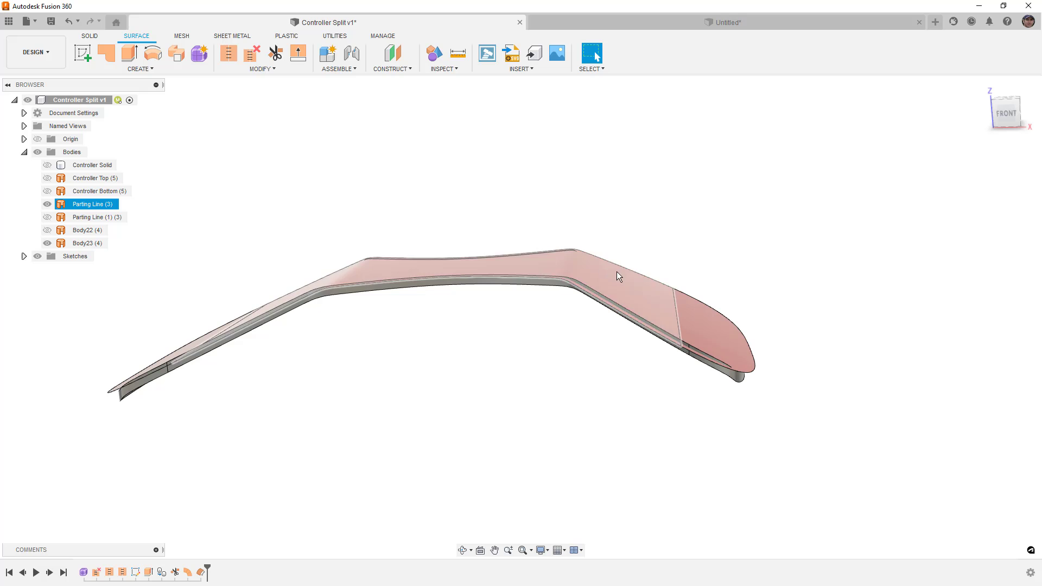
{"action": "mouse_move", "coordinate": [281, 274]}
{"action": "middle_mouse_down", "text": "shift"}
{"action": "mouse_move", "coordinate": [318, 275]}
{"action": "mouse_move", "coordinate": [275, 270]}
{"action": "middle_mouse_up", "text": "shift"}
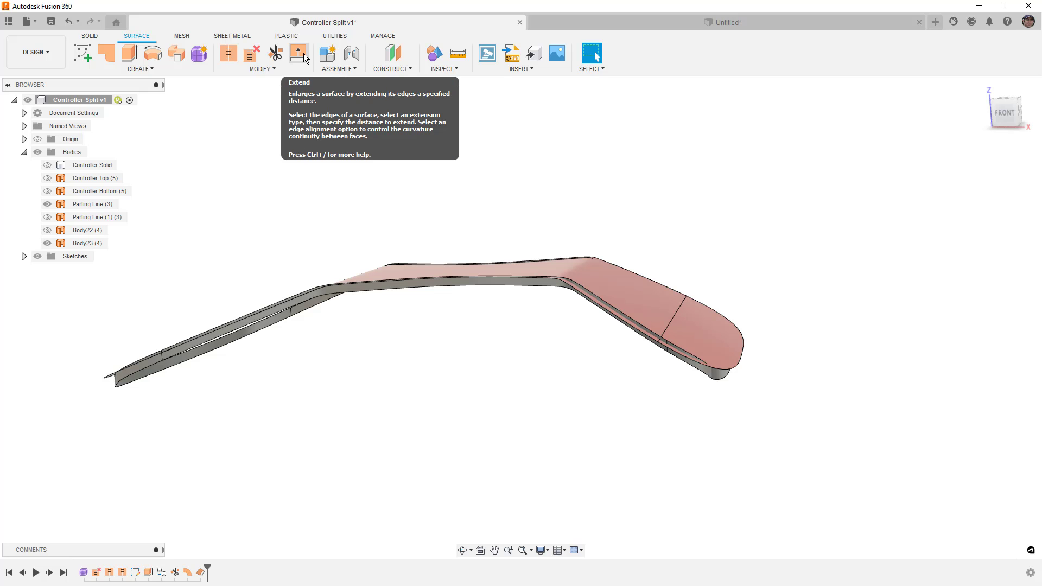
Step: Extend the upper edge chain of the offset wall Body23 by 1 mm using the Natural type
{"action": "scroll", "coordinate": [705, 361], "scroll_direction": "up", "scroll_amount": 5}
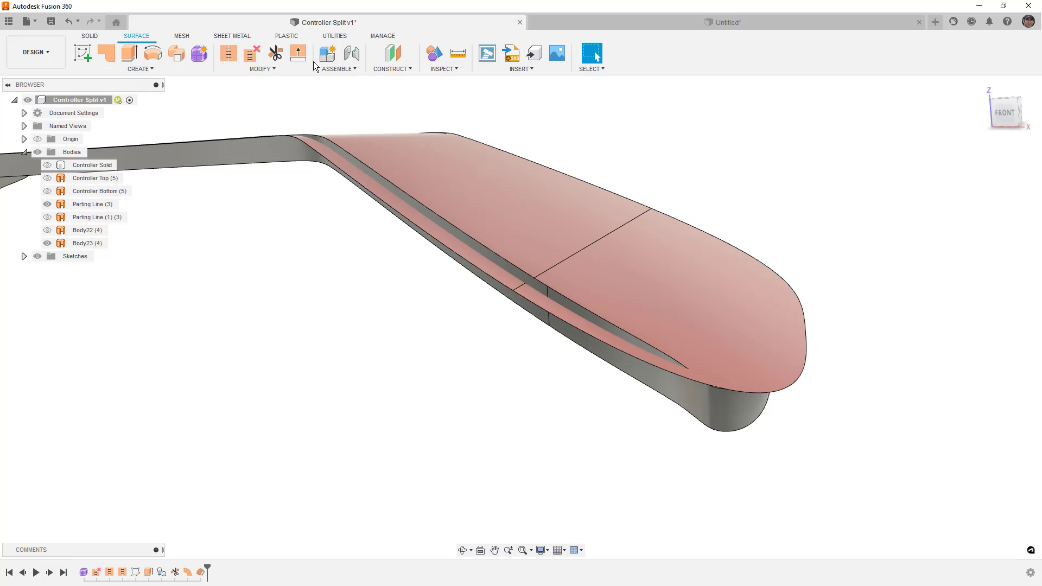
{"action": "left_click", "coordinate": [298, 55]}
{"action": "left_click", "coordinate": [579, 308]}
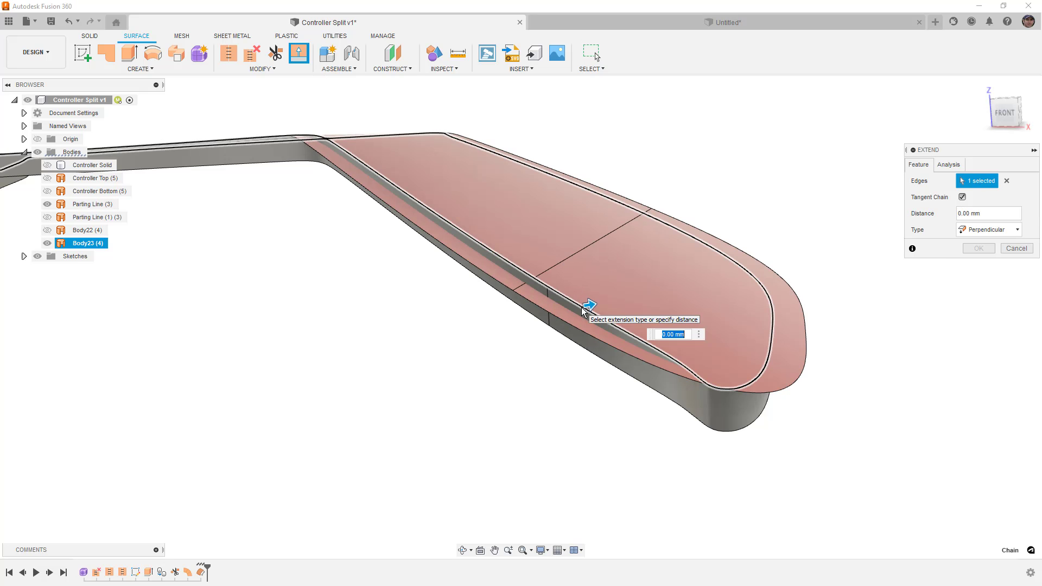
{"action": "left_click", "coordinate": [989, 230]}
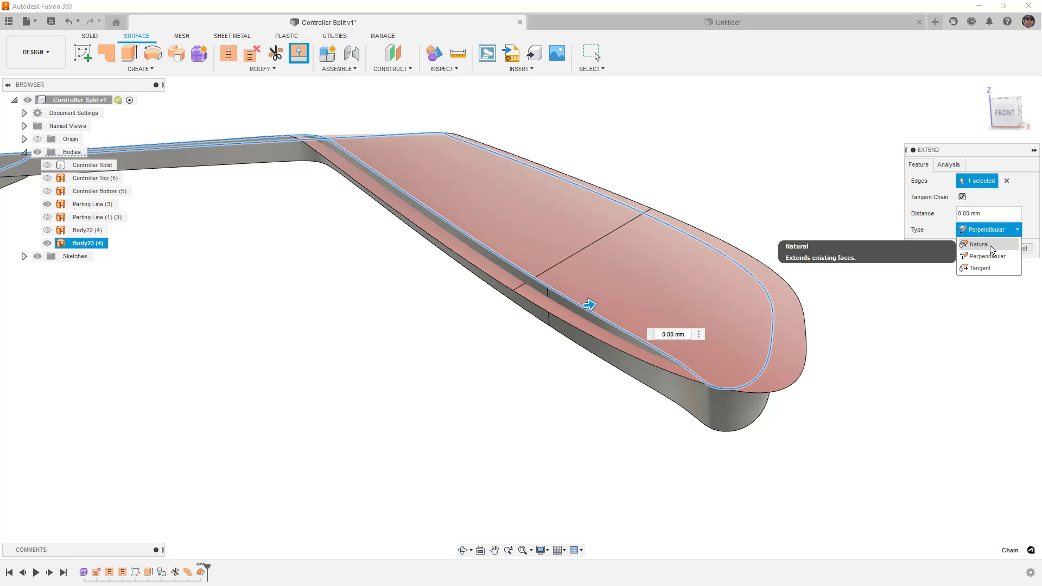
{"action": "left_click", "coordinate": [990, 245]}
{"action": "left_click_drag", "start_coordinate": [581, 292], "coordinate": [579, 279]}
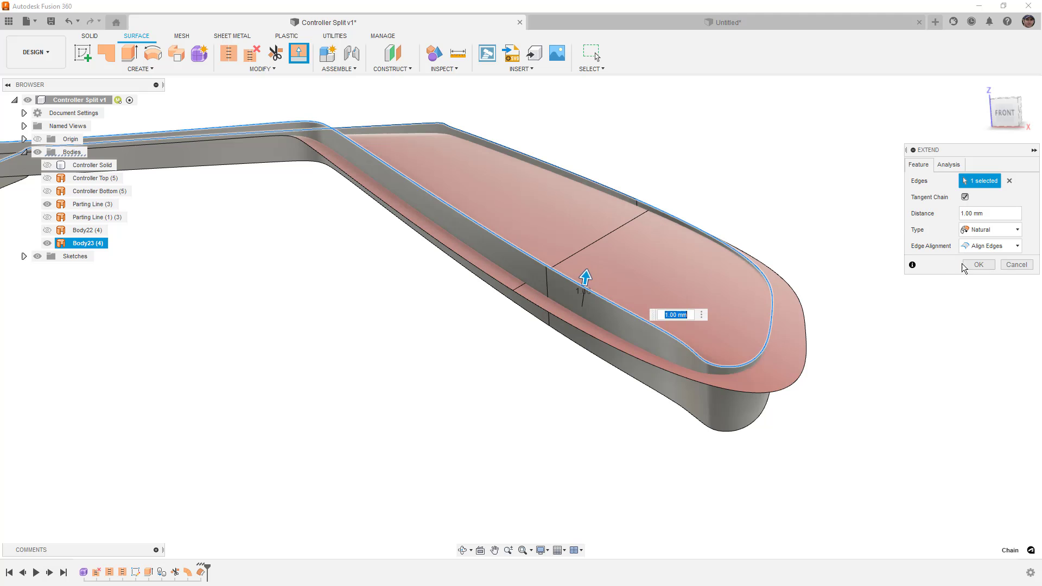
{"action": "left_click", "coordinate": [977, 266]}
Step: Trim away the interior of the Parting Line surface, using the extended offset wall Body23 as the trim tool
{"action": "left_click", "coordinate": [276, 52]}
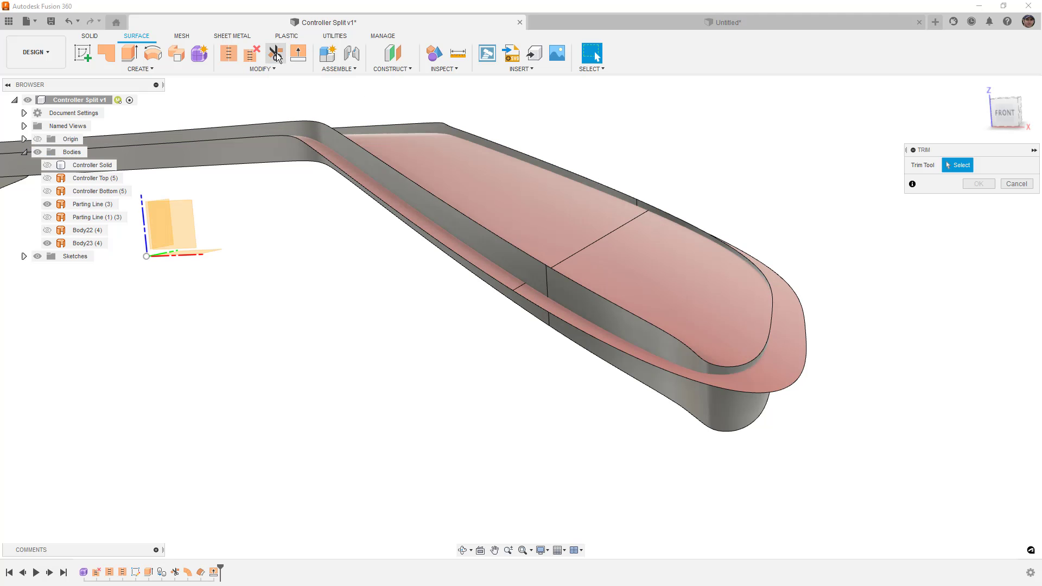
{"action": "left_click", "coordinate": [400, 192]}
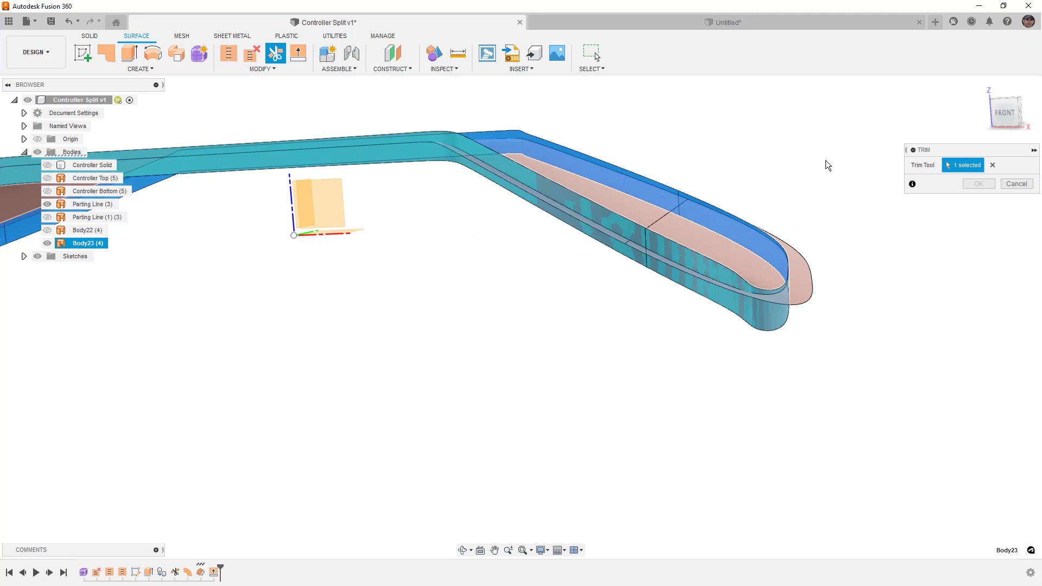
{"action": "scroll", "coordinate": [825, 163], "scroll_direction": "up", "scroll_amount": 5}
{"action": "left_click", "coordinate": [551, 258]}
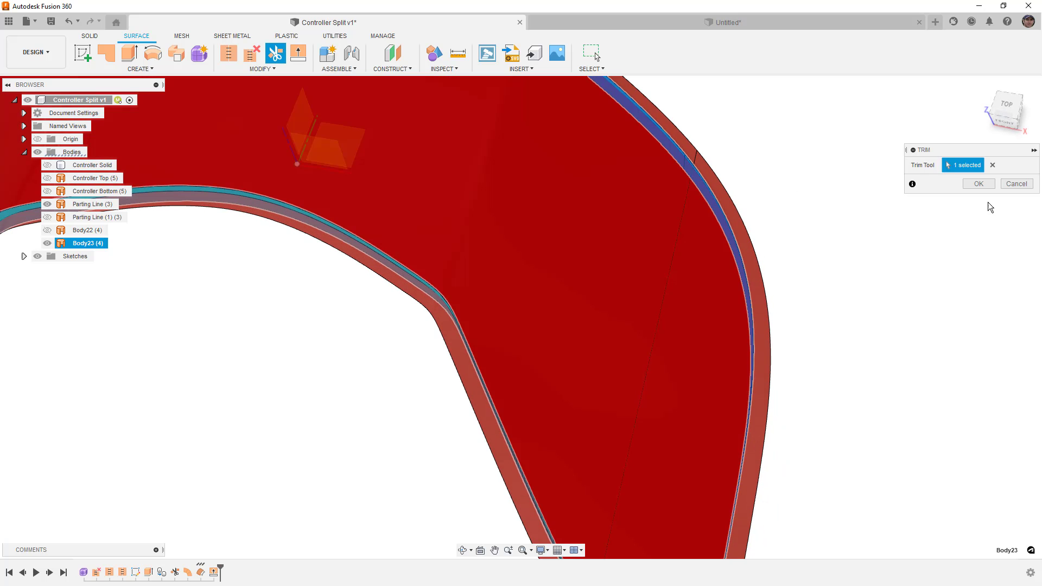
{"action": "left_click", "coordinate": [978, 183]}
Step: Examine the trimmed Parting Line strip and how it follows the offset wall
{"action": "middle_click_drag", "start_coordinate": [465, 337], "coordinate": [151, 249], "text": "shift"}
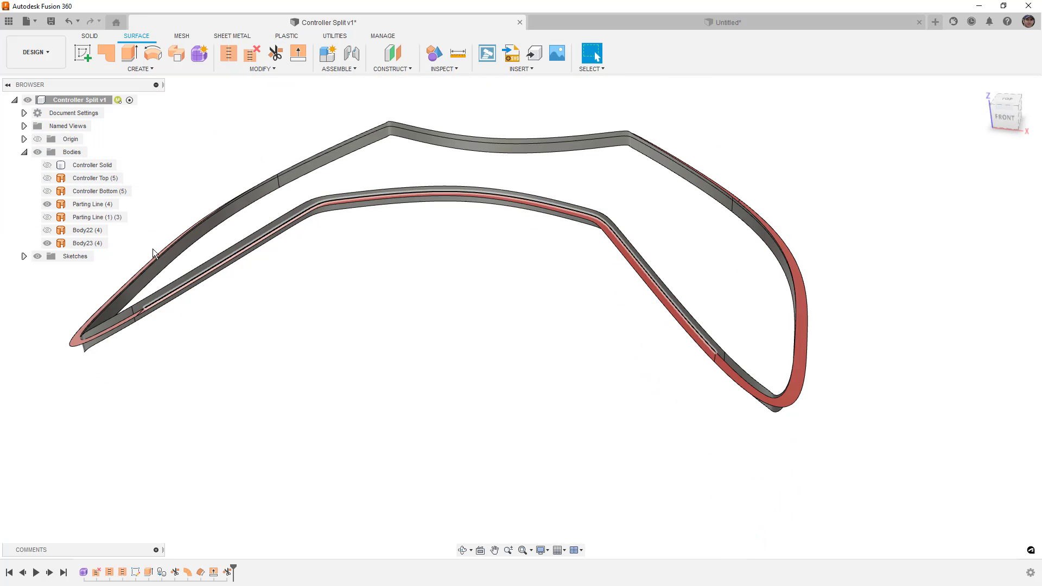
{"action": "left_click", "coordinate": [289, 215]}
{"action": "scroll", "coordinate": [321, 214], "scroll_direction": "up", "scroll_amount": 3}
{"action": "left_click", "coordinate": [362, 197]}
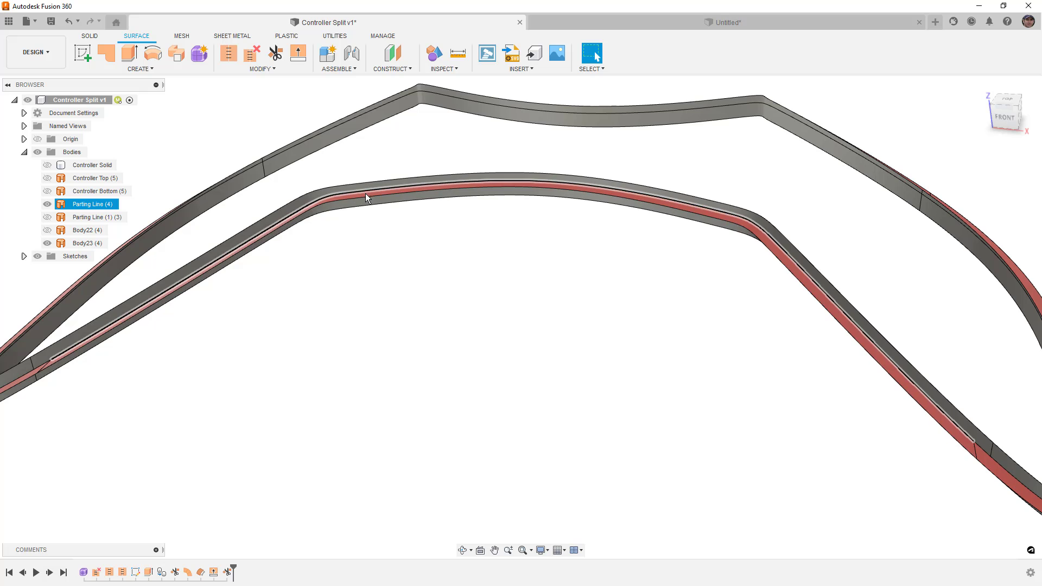
{"action": "left_click", "coordinate": [366, 195]}
{"action": "scroll", "coordinate": [339, 282], "scroll_direction": "down", "scroll_amount": 4}
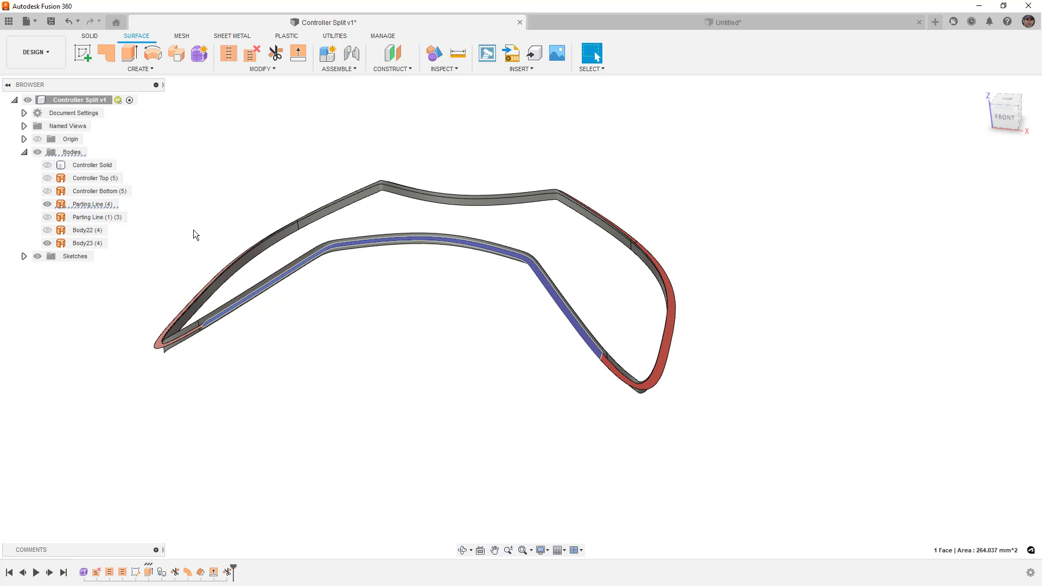
Step: Hide Body23, show Controller Top, and inspect the width of the Parting Line rim from directly beneath
{"action": "left_click", "coordinate": [108, 206]}
{"action": "left_click", "coordinate": [48, 243]}
{"action": "left_click", "coordinate": [47, 230]}
{"action": "left_click", "coordinate": [47, 178]}
{"action": "left_click", "coordinate": [339, 334]}
{"action": "middle_click_drag", "start_coordinate": [340, 333], "coordinate": [395, 297], "text": "shift"}
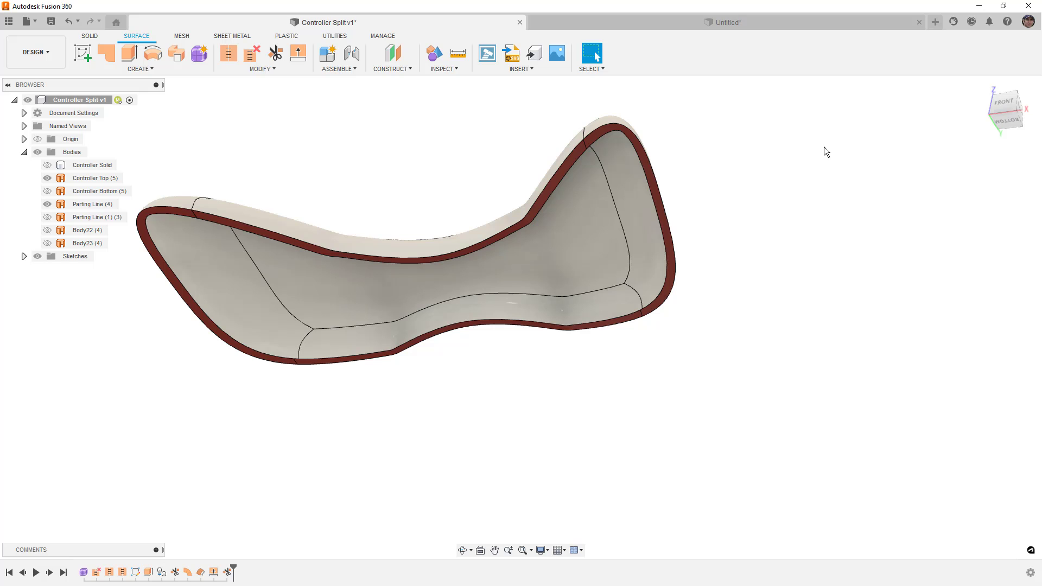
{"action": "left_click", "coordinate": [1007, 121]}
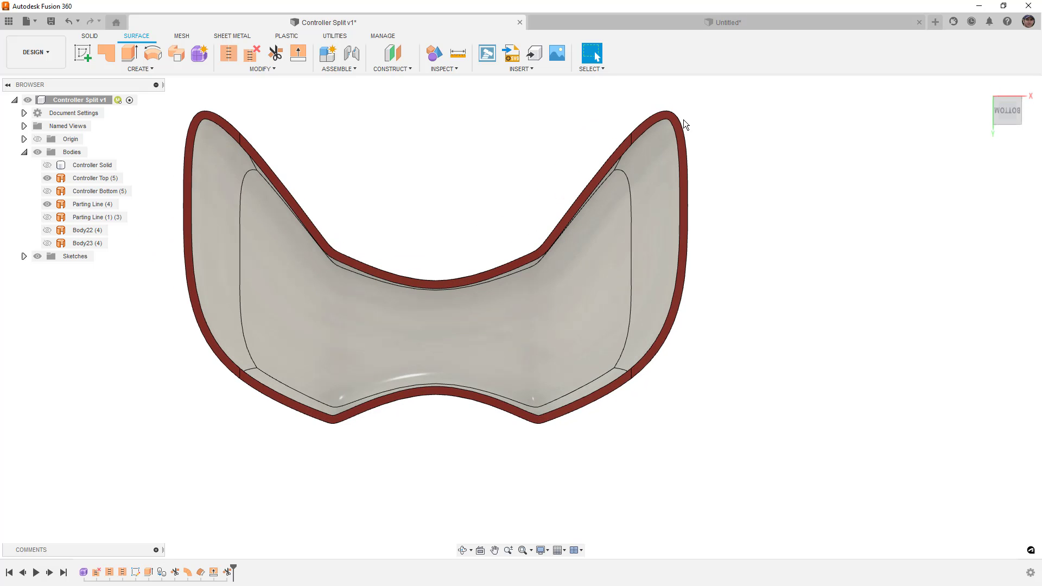
{"action": "scroll", "coordinate": [676, 115], "scroll_direction": "up", "scroll_amount": 10}
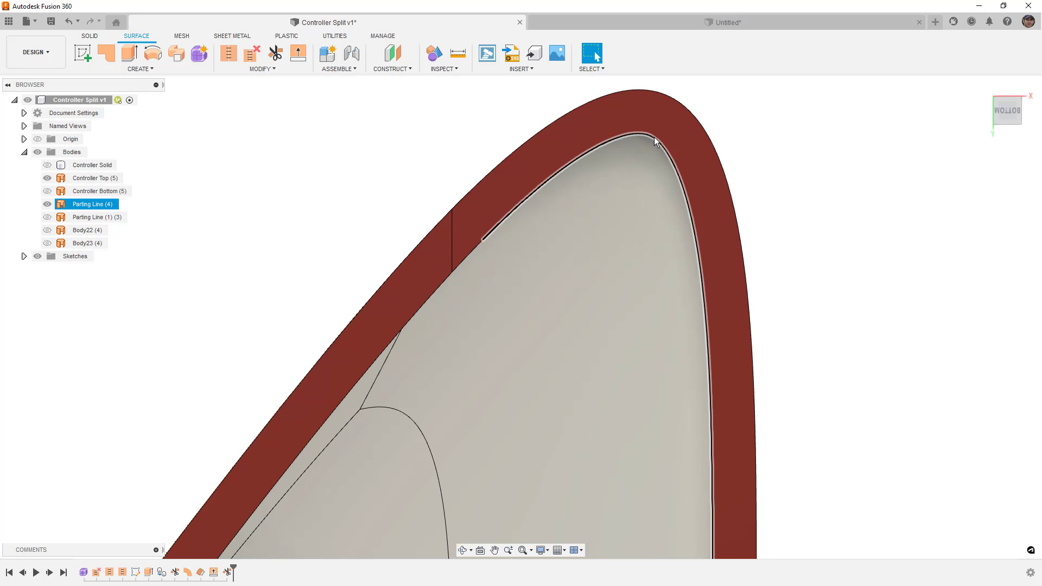
{"action": "scroll", "coordinate": [655, 140], "scroll_direction": "down", "scroll_amount": 10}
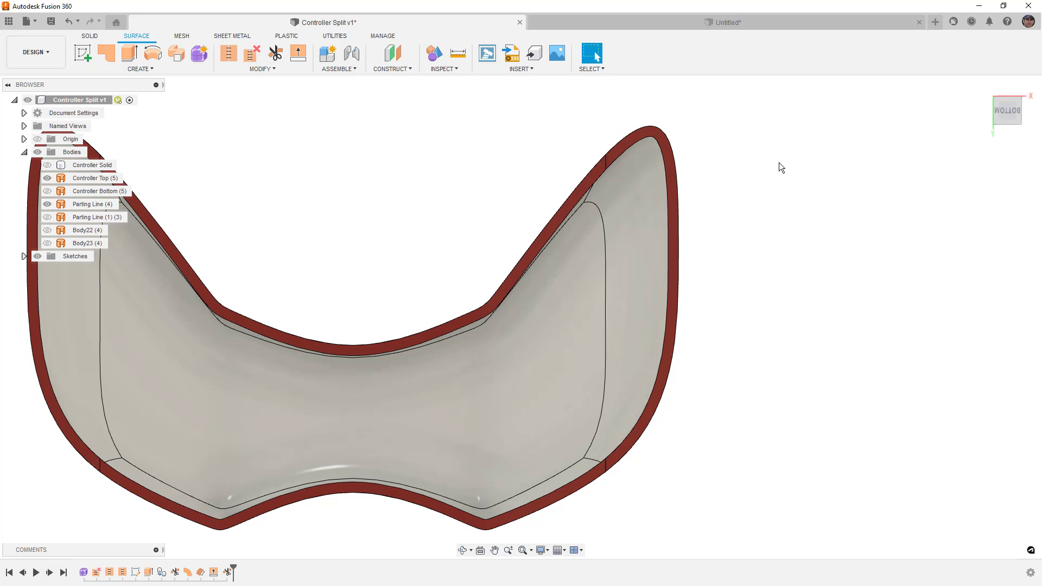
{"action": "scroll", "coordinate": [780, 163], "scroll_direction": "down", "scroll_amount": 3}
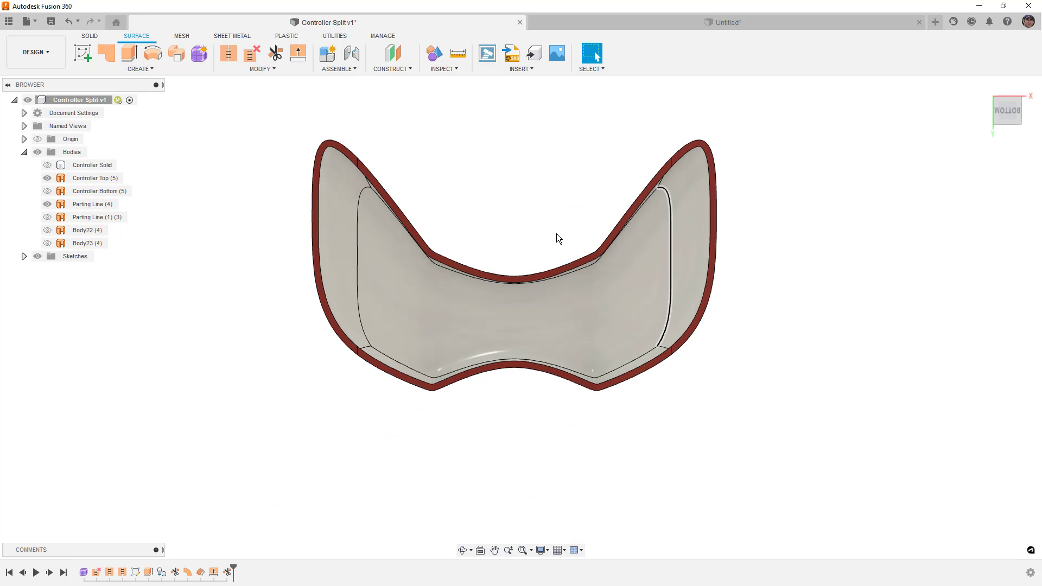
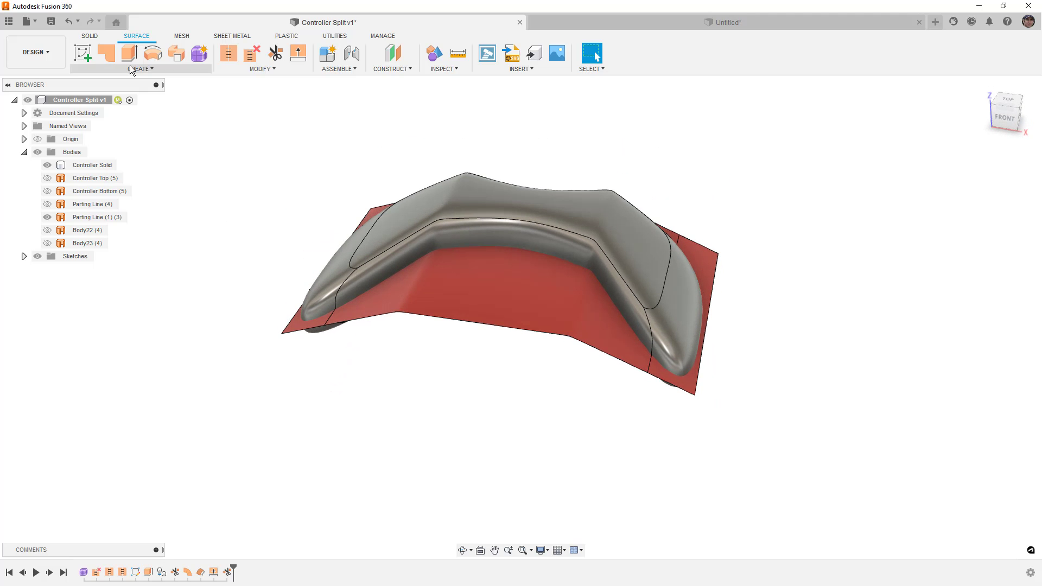
Step: Shell the Controller Solid body with a 2 mm wall thickness
{"action": "left_click", "coordinate": [91, 36]}
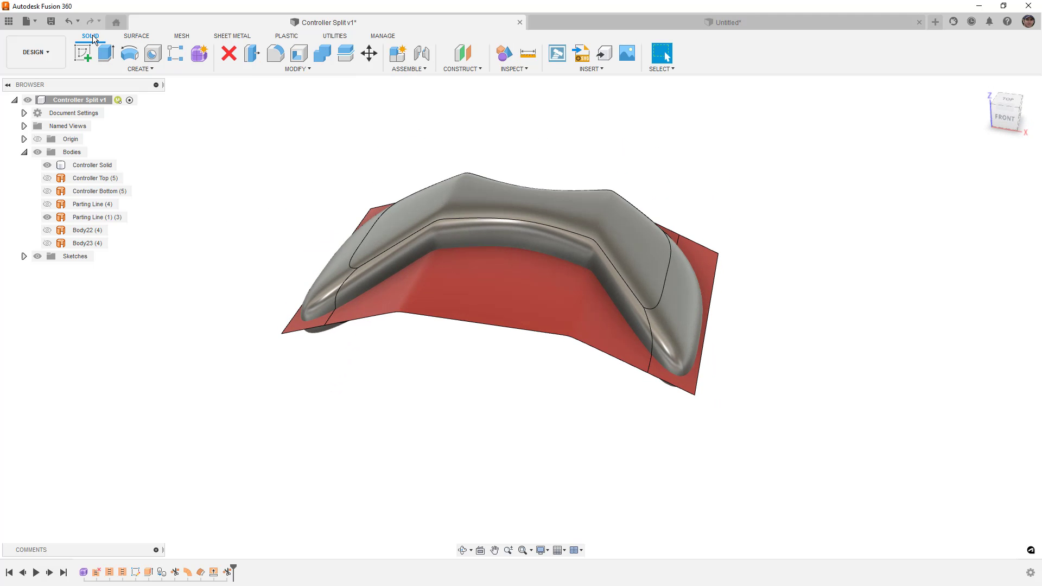
{"action": "left_click", "coordinate": [100, 165]}
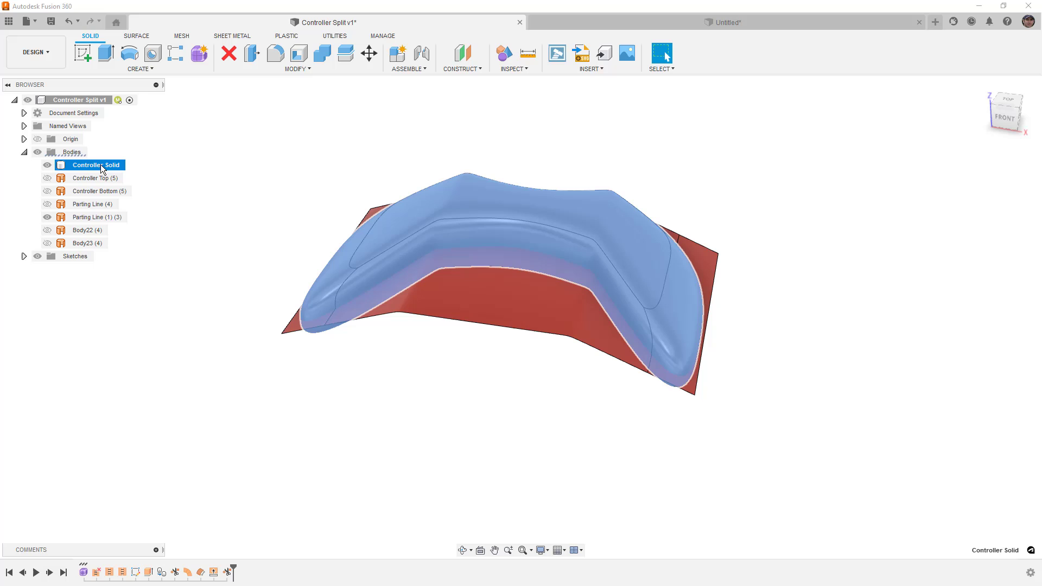
{"action": "left_click", "coordinate": [299, 54]}
{"action": "left_click_drag", "start_coordinate": [1004, 197], "coordinate": [921, 205]}
{"action": "type", "text": "2"}
{"action": "key", "text": "Return"}
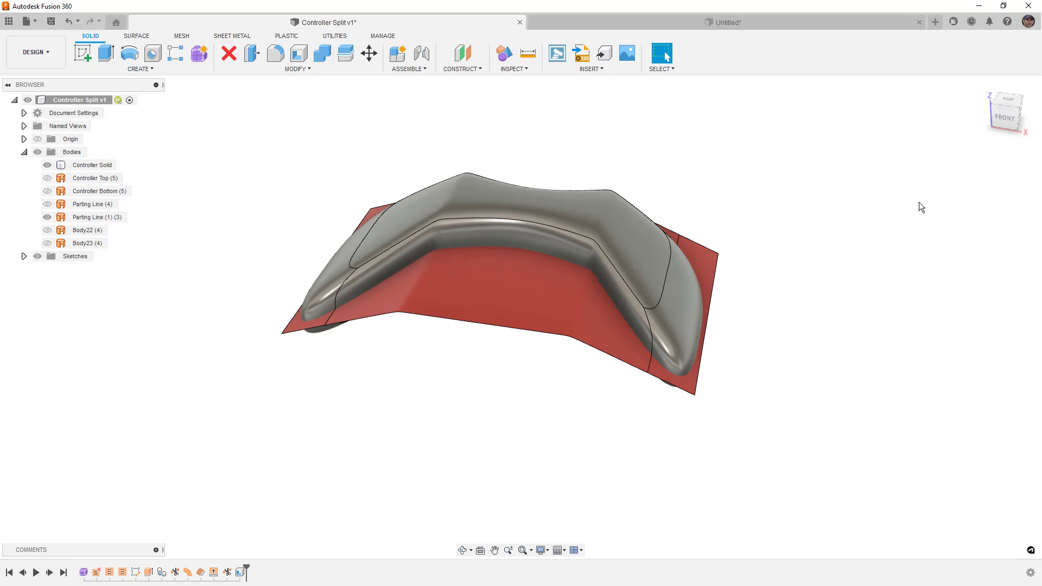
Step: Create a section analysis at 0 mm on the YZ plane and inspect the hollow wall and the parting surface crossing it
{"action": "left_click", "coordinate": [515, 69]}
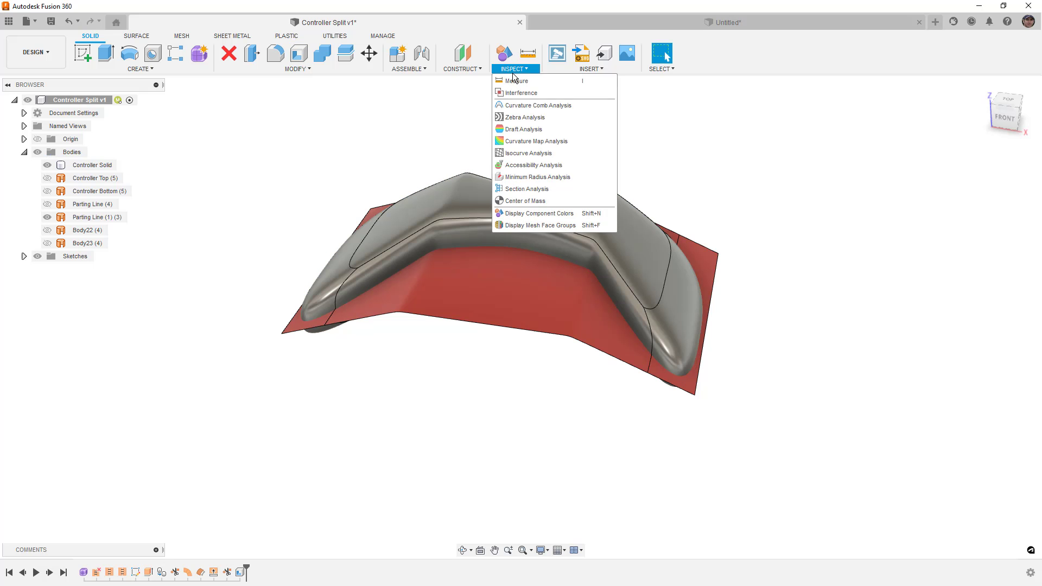
{"action": "left_click", "coordinate": [531, 190]}
{"action": "left_click", "coordinate": [531, 190]}
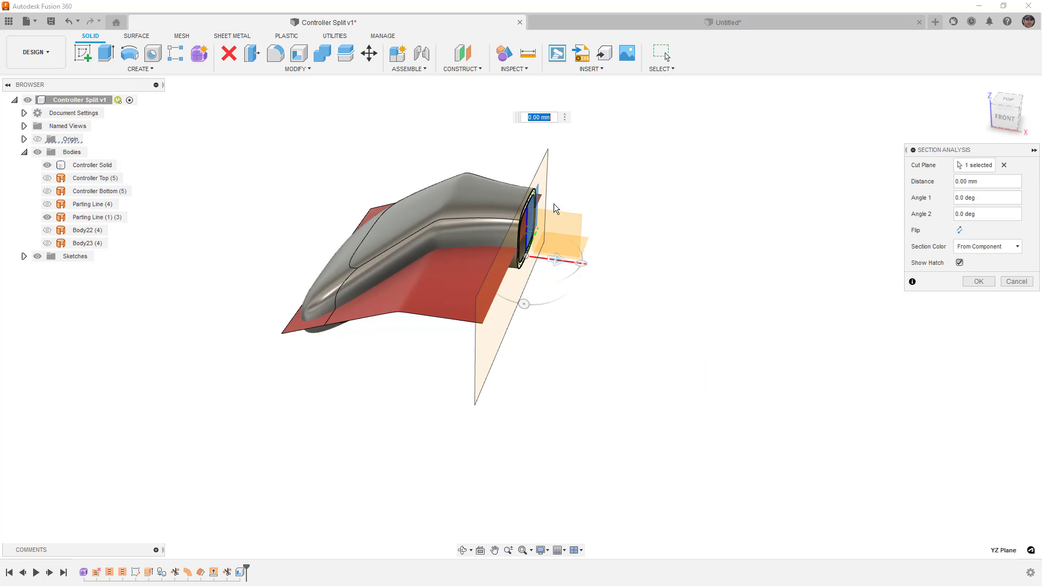
{"action": "key", "text": "Return"}
{"action": "middle_click_drag", "start_coordinate": [651, 285], "coordinate": [674, 283], "text": "shift"}
{"action": "key", "text": "Escape"}
{"action": "left_click", "coordinate": [651, 249]}
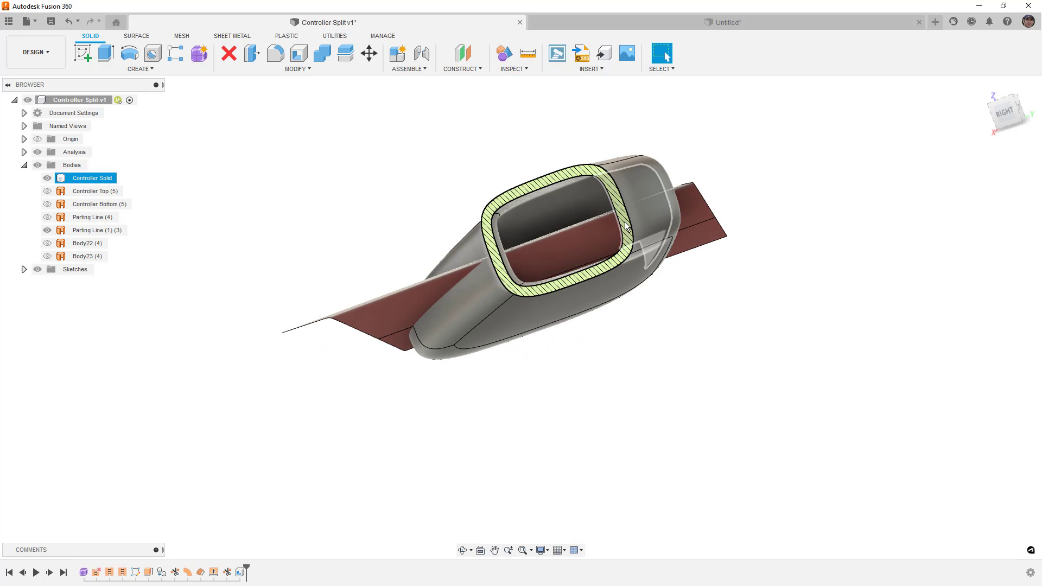
{"action": "scroll", "coordinate": [570, 203], "scroll_direction": "up", "scroll_amount": 5}
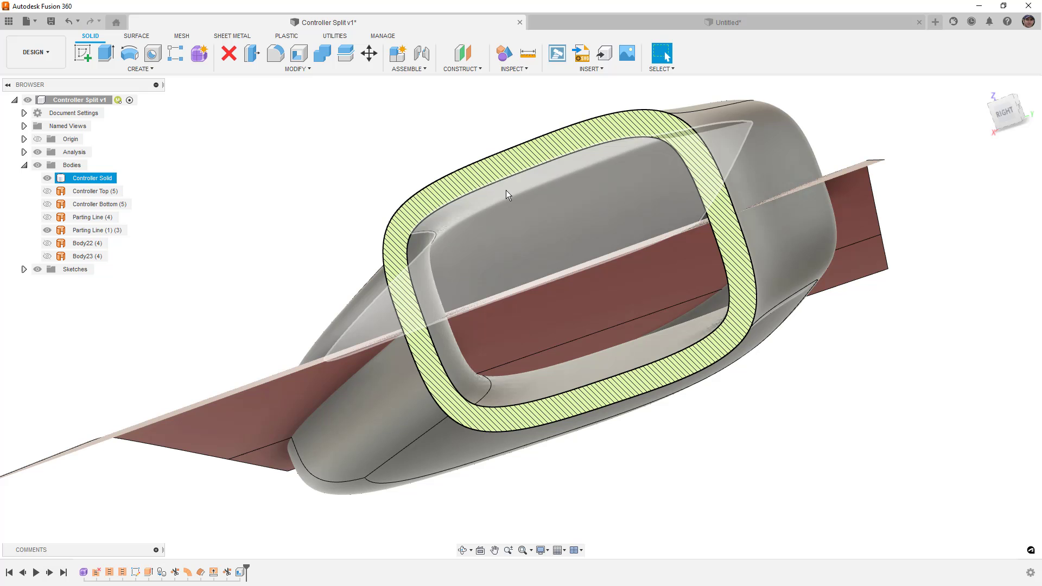
{"action": "scroll", "coordinate": [507, 193], "scroll_direction": "down", "scroll_amount": 6}
{"action": "middle_click_drag", "start_coordinate": [510, 219], "coordinate": [523, 191], "text": "shift"}
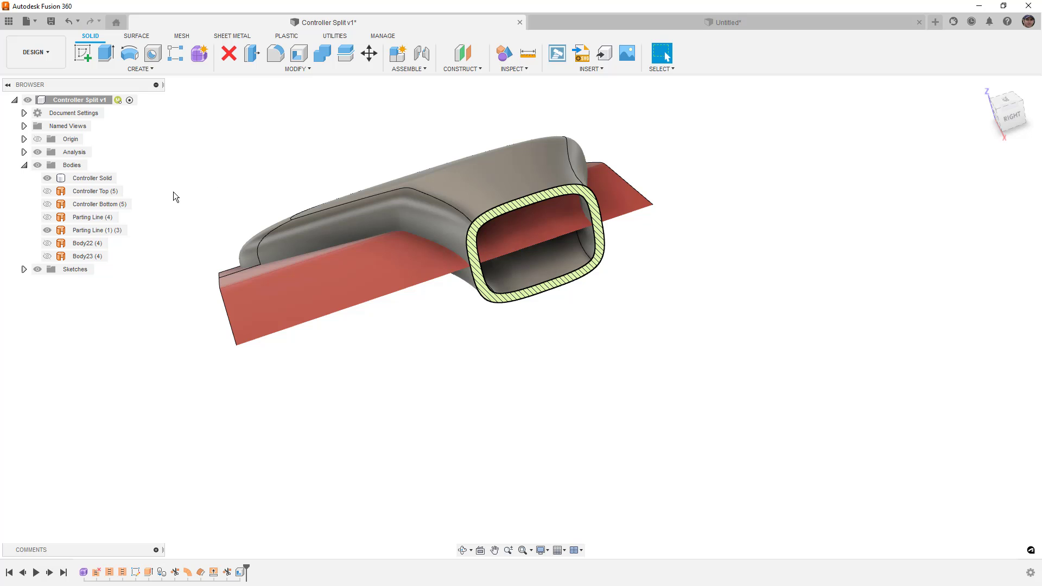
Step: Hide the section analysis and split Controller Solid with Parting Line (1), without extending the splitting tool
{"action": "left_click", "coordinate": [38, 152]}
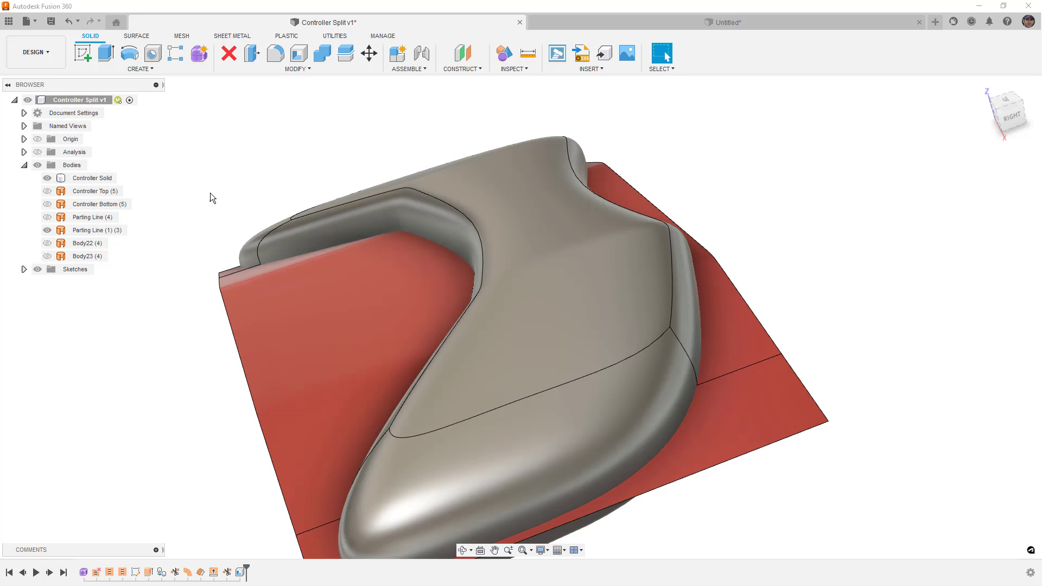
{"action": "scroll", "coordinate": [272, 204], "scroll_direction": "down", "scroll_amount": 2}
{"action": "left_click", "coordinate": [271, 204]}
{"action": "middle_click_drag", "start_coordinate": [271, 204], "coordinate": [333, 189], "text": "shift"}
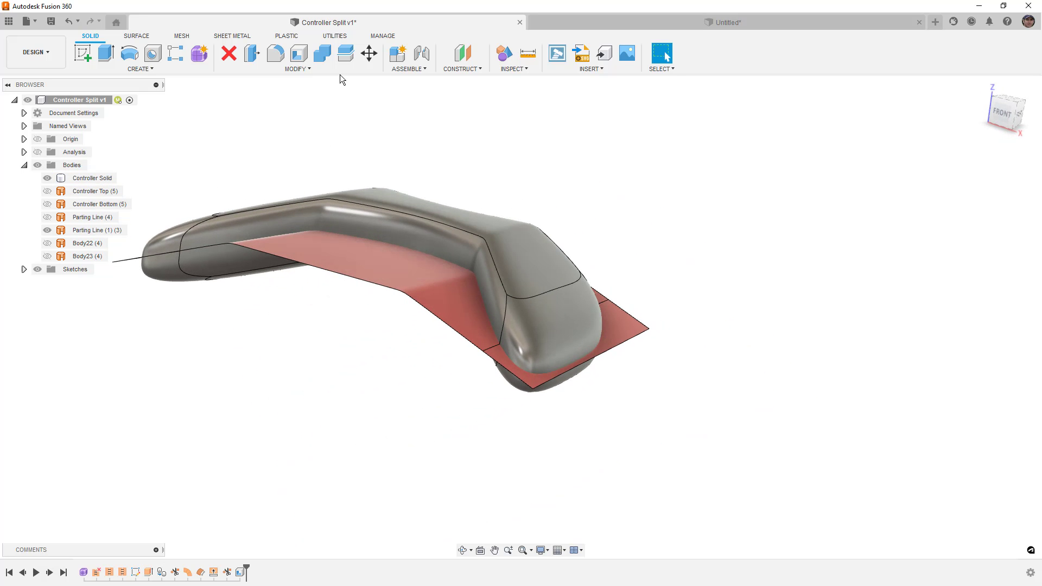
{"action": "left_click", "coordinate": [346, 53]}
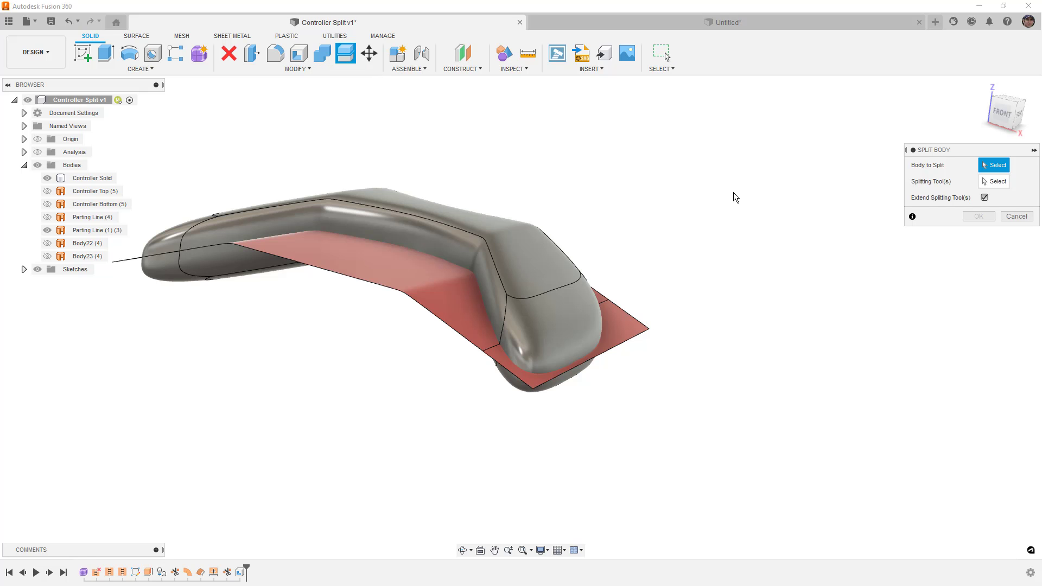
{"action": "left_click", "coordinate": [507, 282]}
{"action": "left_click", "coordinate": [997, 181]}
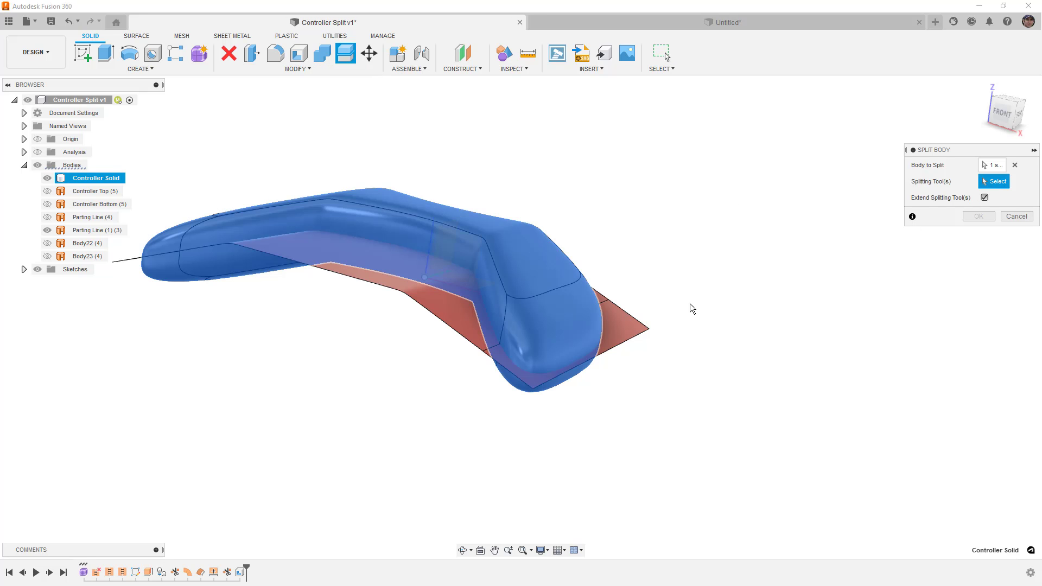
{"action": "left_click", "coordinate": [636, 333]}
{"action": "left_click", "coordinate": [979, 216]}
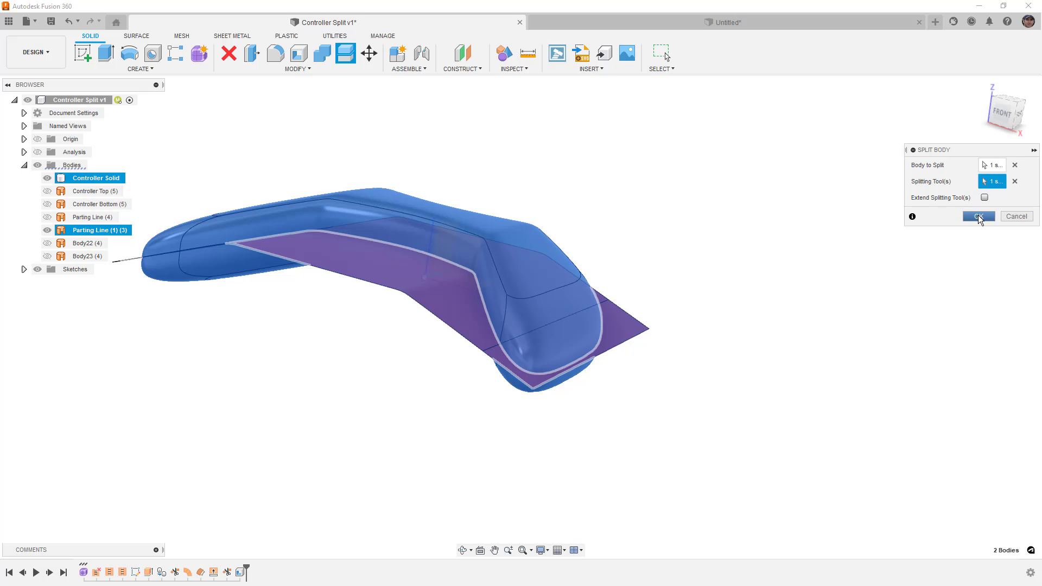
Step: Hide Parting Line (1) and the Controller Solid half, and inspect the cut rim of Controller Solid (1)
{"action": "left_click", "coordinate": [48, 230]}
{"action": "left_click", "coordinate": [48, 178]}
{"action": "middle_click_drag", "start_coordinate": [383, 271], "coordinate": [395, 222], "text": "shift"}
{"action": "left_click", "coordinate": [520, 271]}
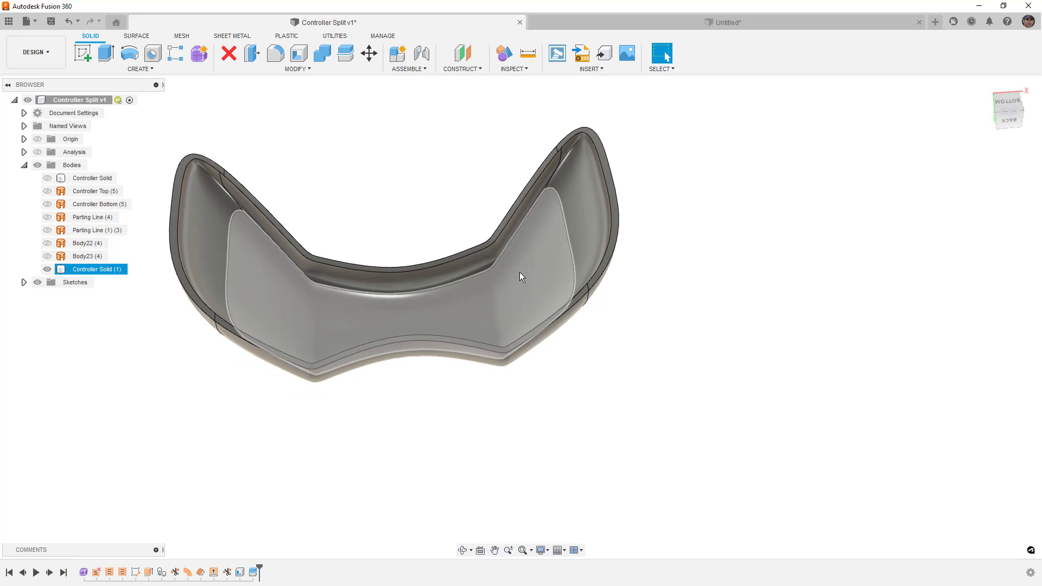
{"action": "scroll", "coordinate": [460, 268], "scroll_direction": "up", "scroll_amount": 5}
{"action": "scroll", "coordinate": [514, 416], "scroll_direction": "up", "scroll_amount": 3}
{"action": "scroll", "coordinate": [548, 396], "scroll_direction": "up", "scroll_amount": 2}
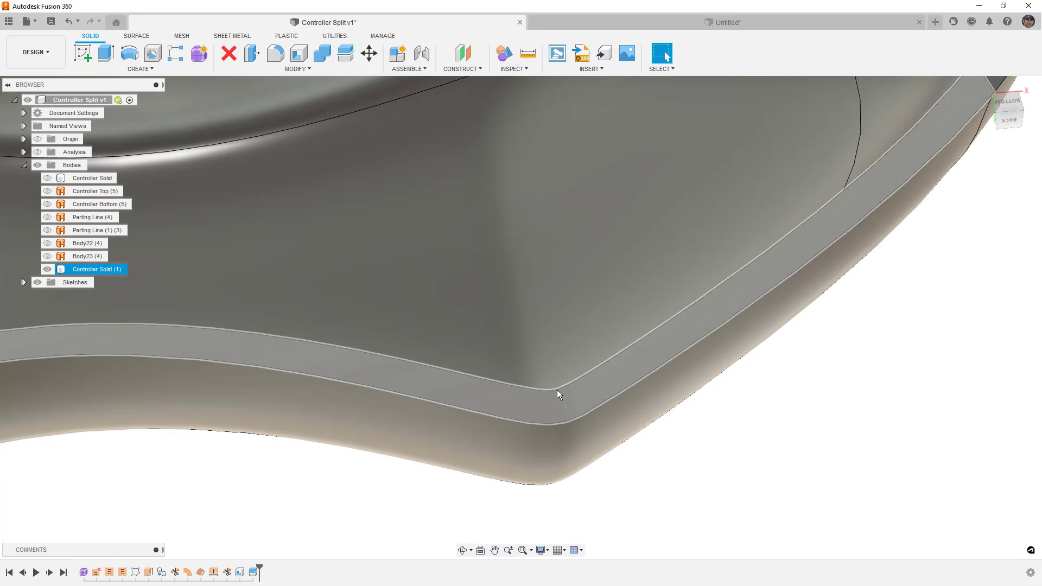
{"action": "middle_click_drag", "start_coordinate": [558, 405], "coordinate": [604, 390], "text": "shift"}
{"action": "scroll", "coordinate": [597, 392], "scroll_direction": "down", "scroll_amount": 10}
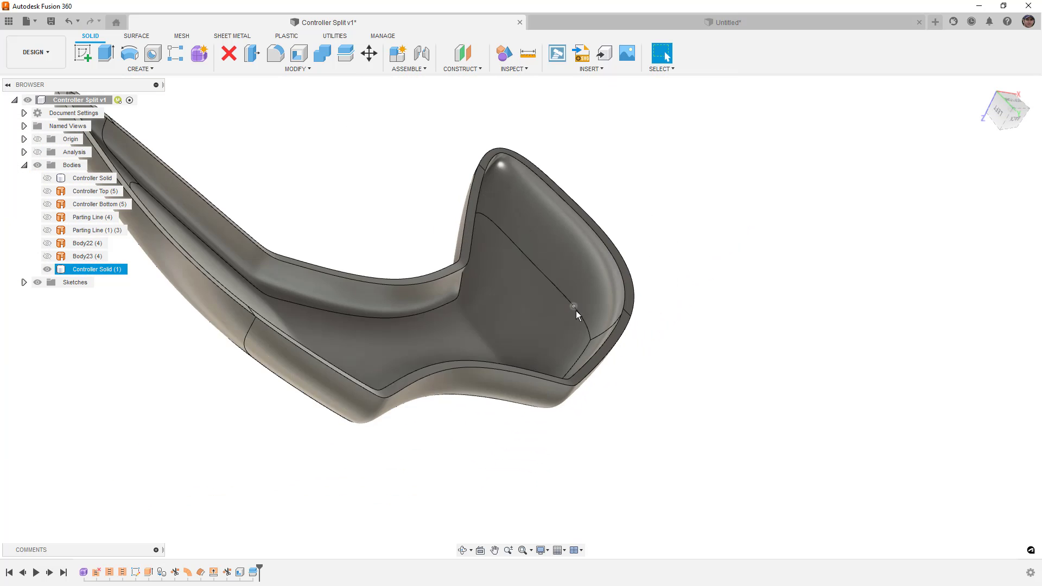
{"action": "middle_click_drag", "start_coordinate": [575, 313], "coordinate": [326, 303], "text": "shift"}
{"action": "key", "text": "Escape"}
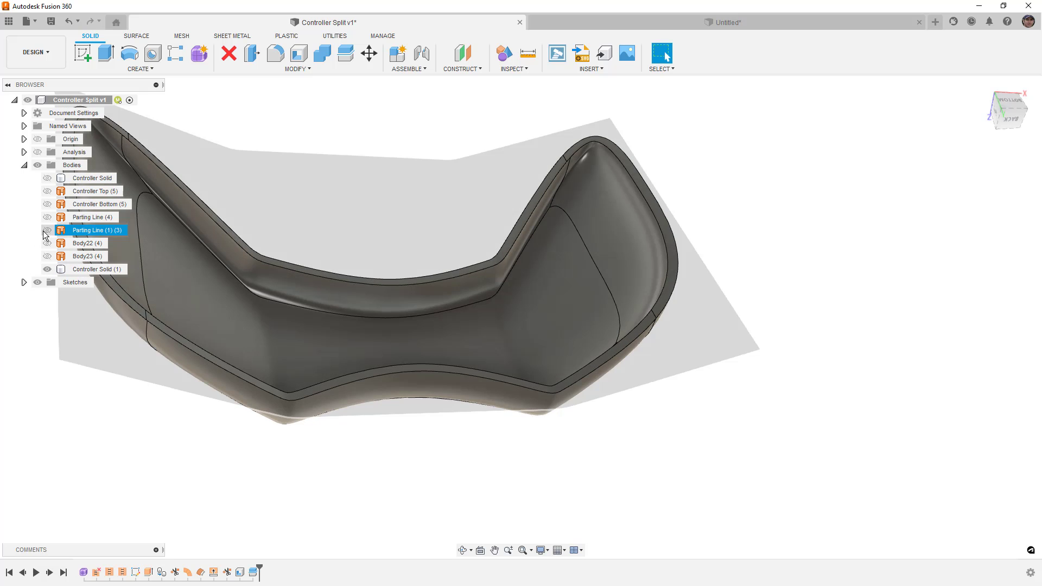
Step: Show the offset wall Body23 along the rim of Controller Solid (1)
{"action": "left_click", "coordinate": [47, 243]}
{"action": "left_click", "coordinate": [48, 243]}
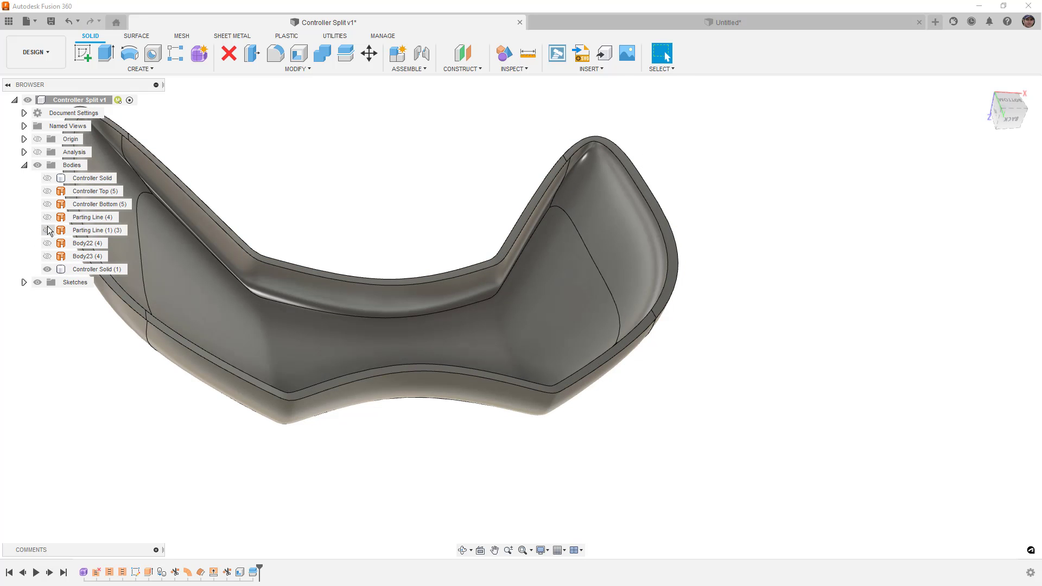
{"action": "left_click", "coordinate": [48, 256]}
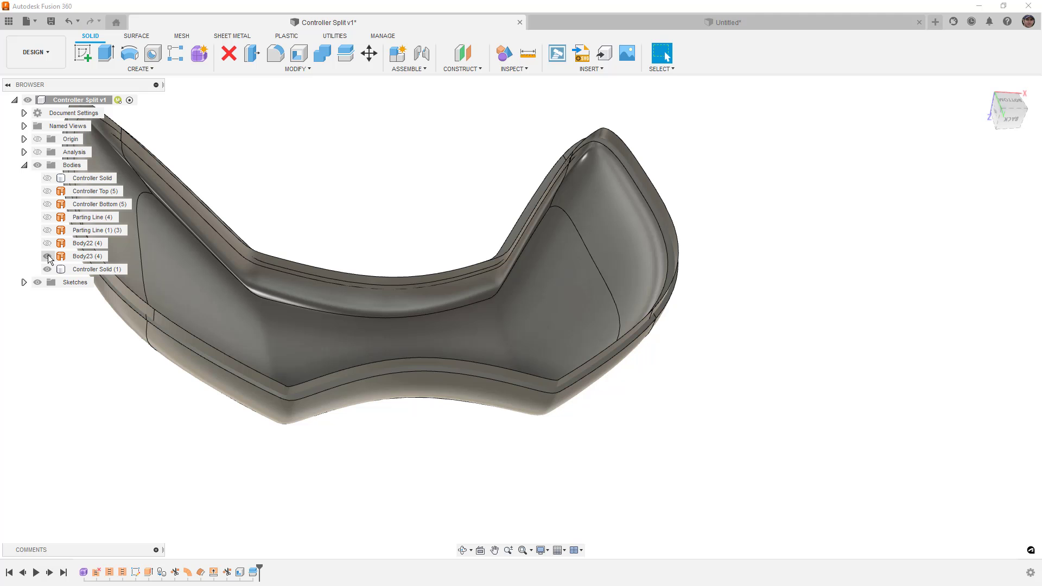
Step: Hide Body23, show Parting Line, and inspect where that surface meets the rim and outer edge of Controller Solid (1)
{"action": "left_click", "coordinate": [47, 256]}
{"action": "left_click", "coordinate": [48, 217]}
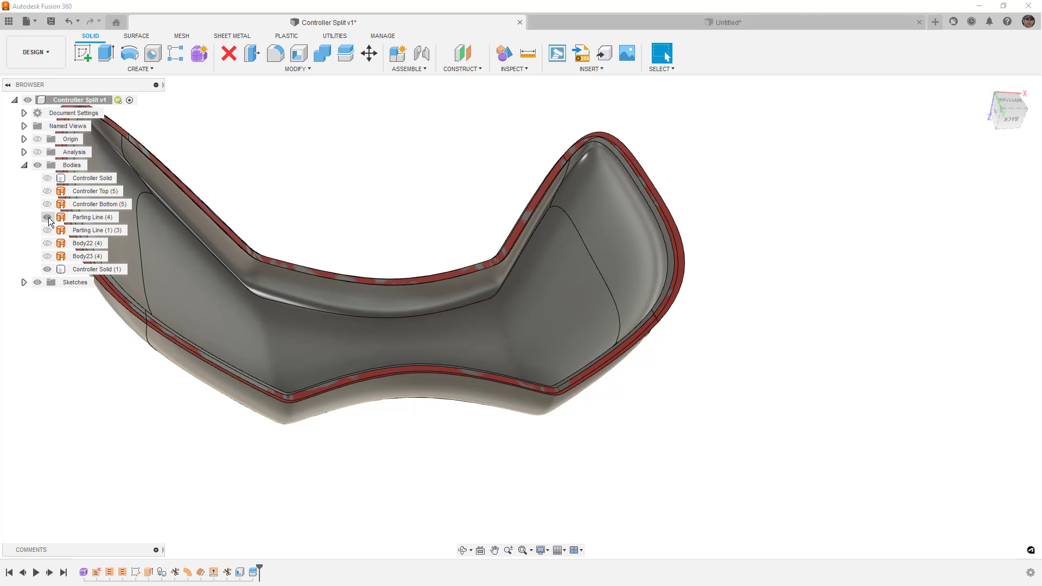
{"action": "left_click", "coordinate": [289, 285]}
{"action": "middle_click_drag", "start_coordinate": [560, 354], "coordinate": [552, 376], "text": "shift"}
{"action": "key", "text": "Escape"}
{"action": "mouse_move", "coordinate": [620, 389]}
{"action": "middle_mouse_down", "text": "shift"}
{"action": "mouse_move", "coordinate": [608, 355]}
{"action": "mouse_move", "coordinate": [608, 260]}
{"action": "mouse_move", "coordinate": [603, 276]}
{"action": "middle_mouse_up", "text": "shift"}
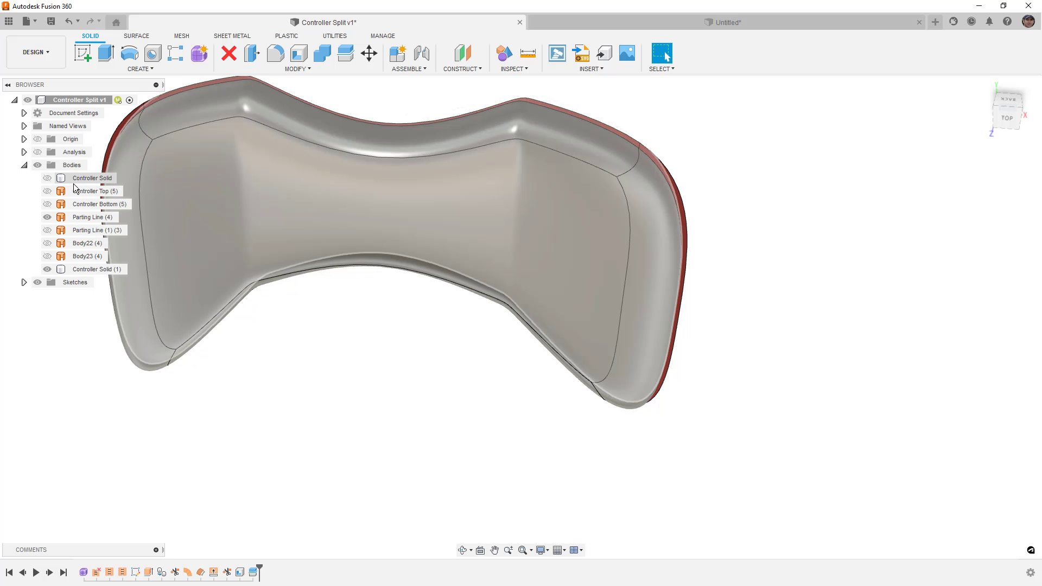
{"action": "scroll", "coordinate": [508, 128], "scroll_direction": "up", "scroll_amount": 10}
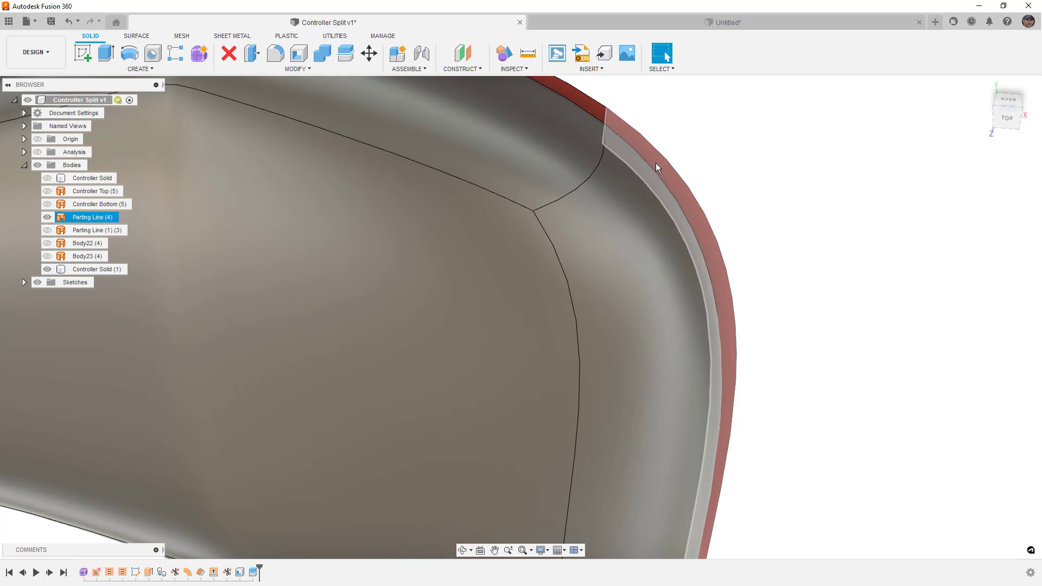
{"action": "scroll", "coordinate": [658, 166], "scroll_direction": "down", "scroll_amount": 12}
{"action": "middle_click_drag", "start_coordinate": [658, 165], "coordinate": [488, 304], "text": "shift"}
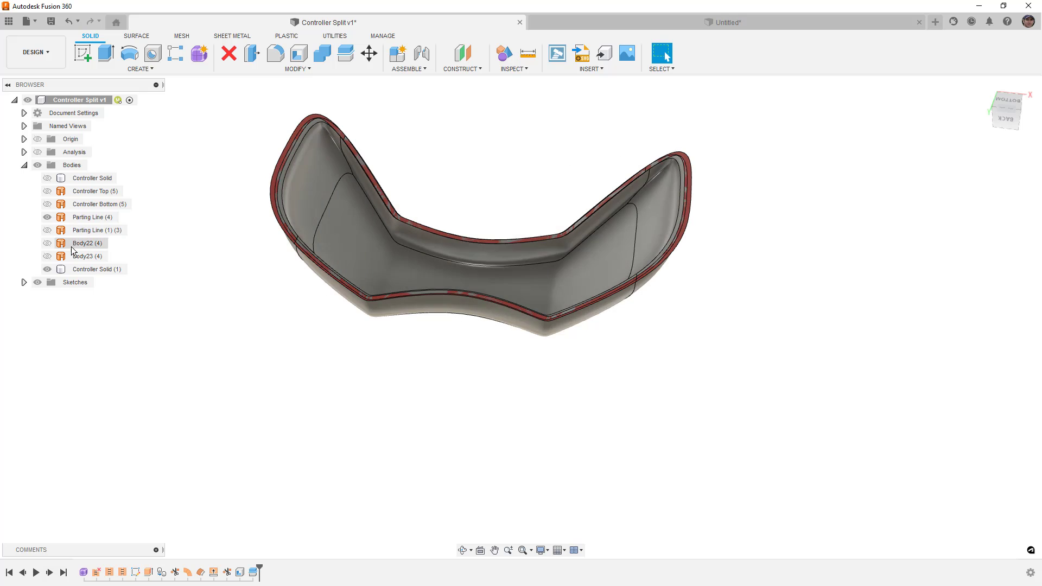
Step: Hide Parting Line and Controller Solid (1), show Controller Solid instead, and inspect its hollow interior and rim from above
{"action": "left_click", "coordinate": [50, 218]}
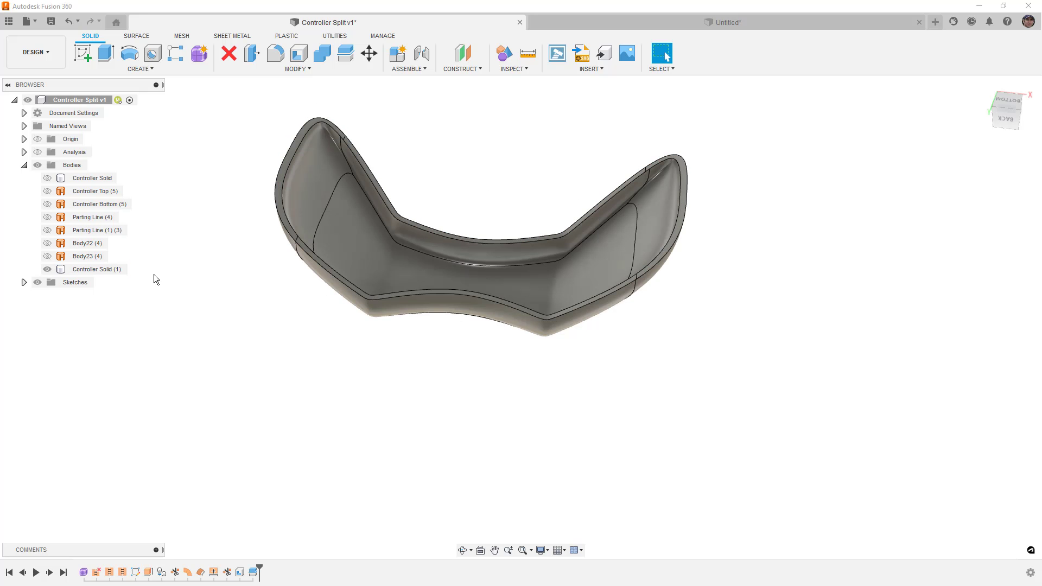
{"action": "left_click", "coordinate": [47, 178]}
{"action": "left_click", "coordinate": [49, 270]}
{"action": "left_click", "coordinate": [398, 407]}
{"action": "middle_click_drag", "start_coordinate": [398, 407], "coordinate": [440, 386], "text": "shift"}
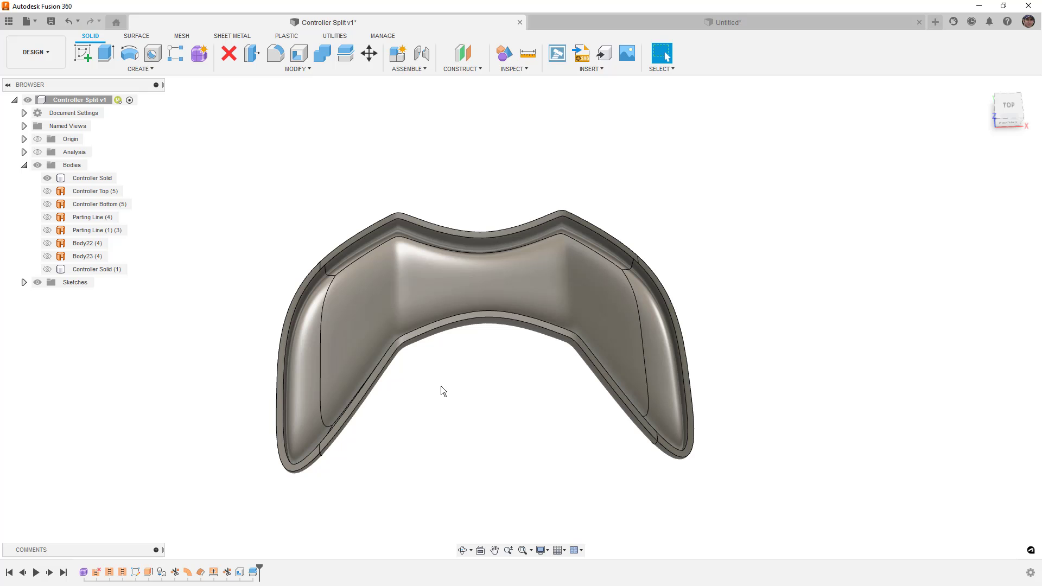
Step: Select the Shell feature in the design history
{"action": "left_click", "coordinate": [240, 572]}
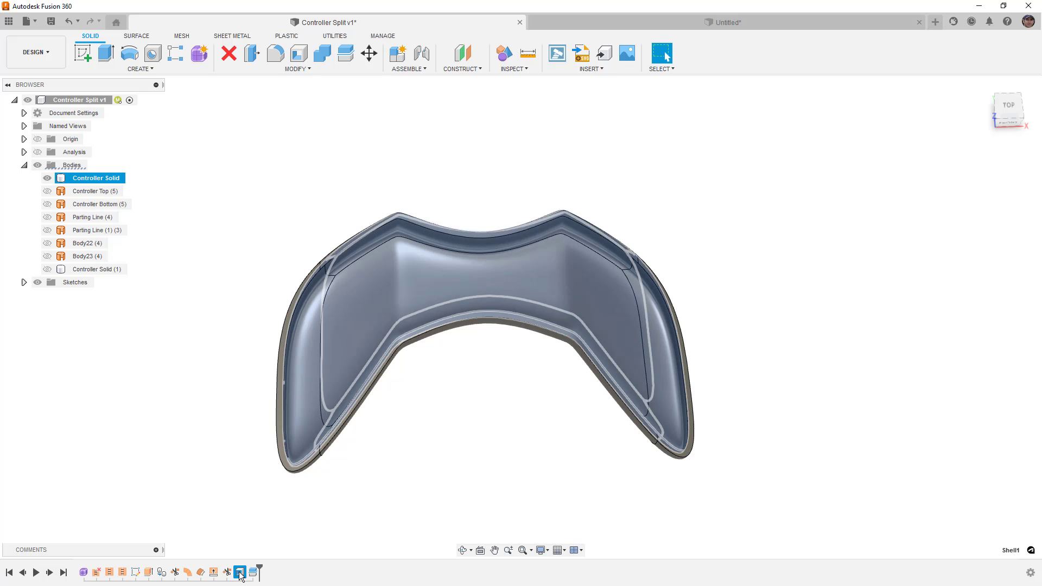